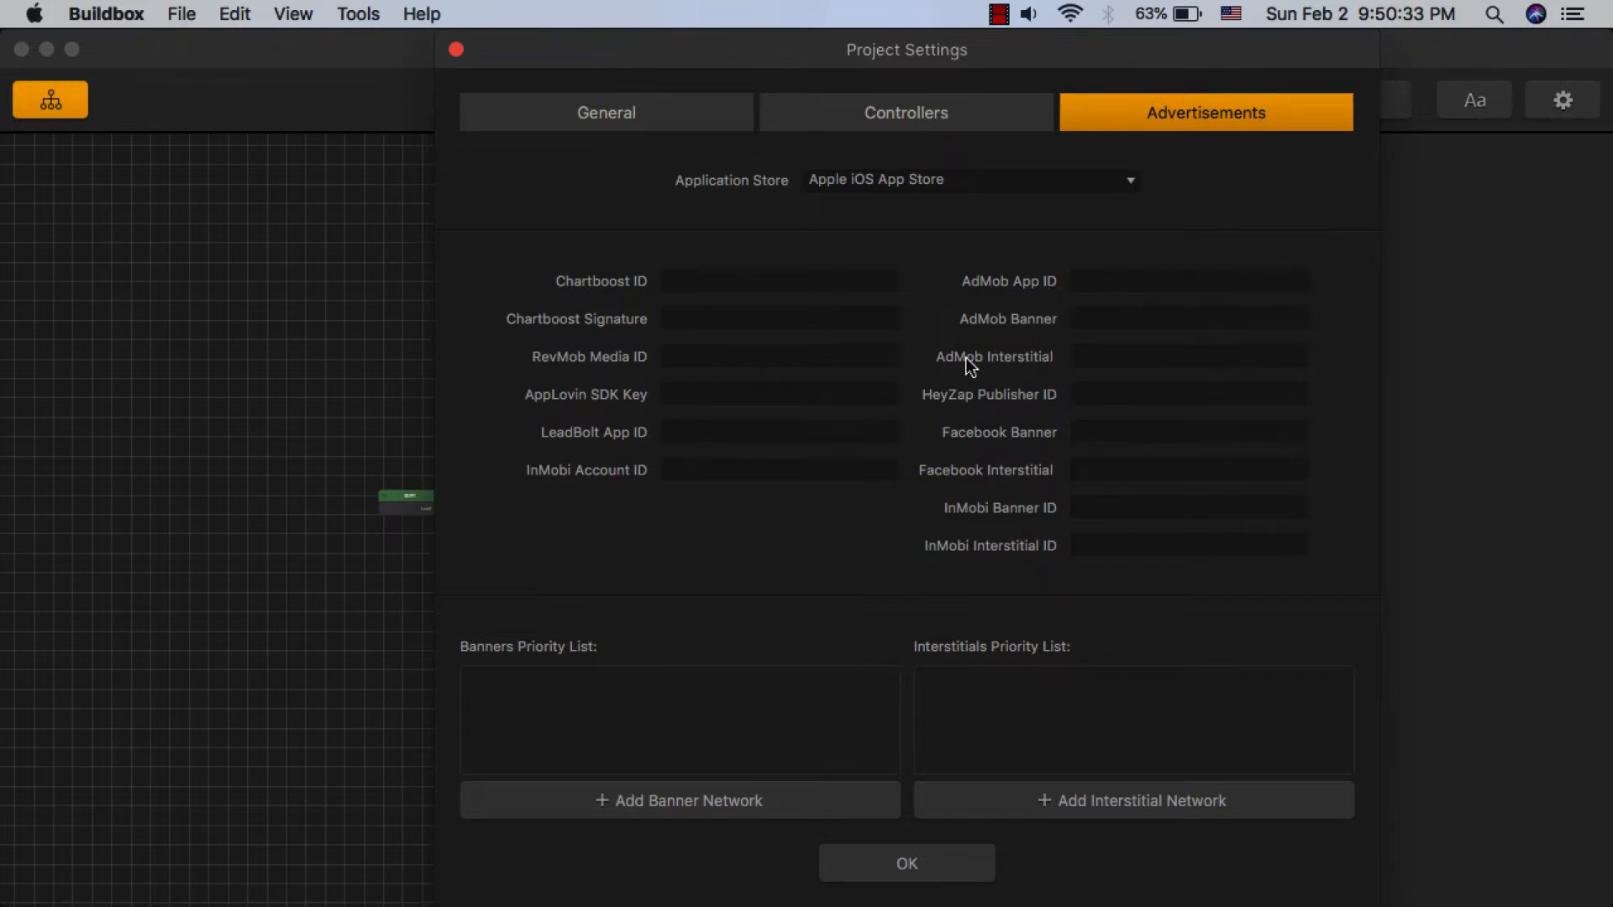
- Switch to the browser and start adding a new AdMob app that is not yet published on a store
key(ctrl+Left)
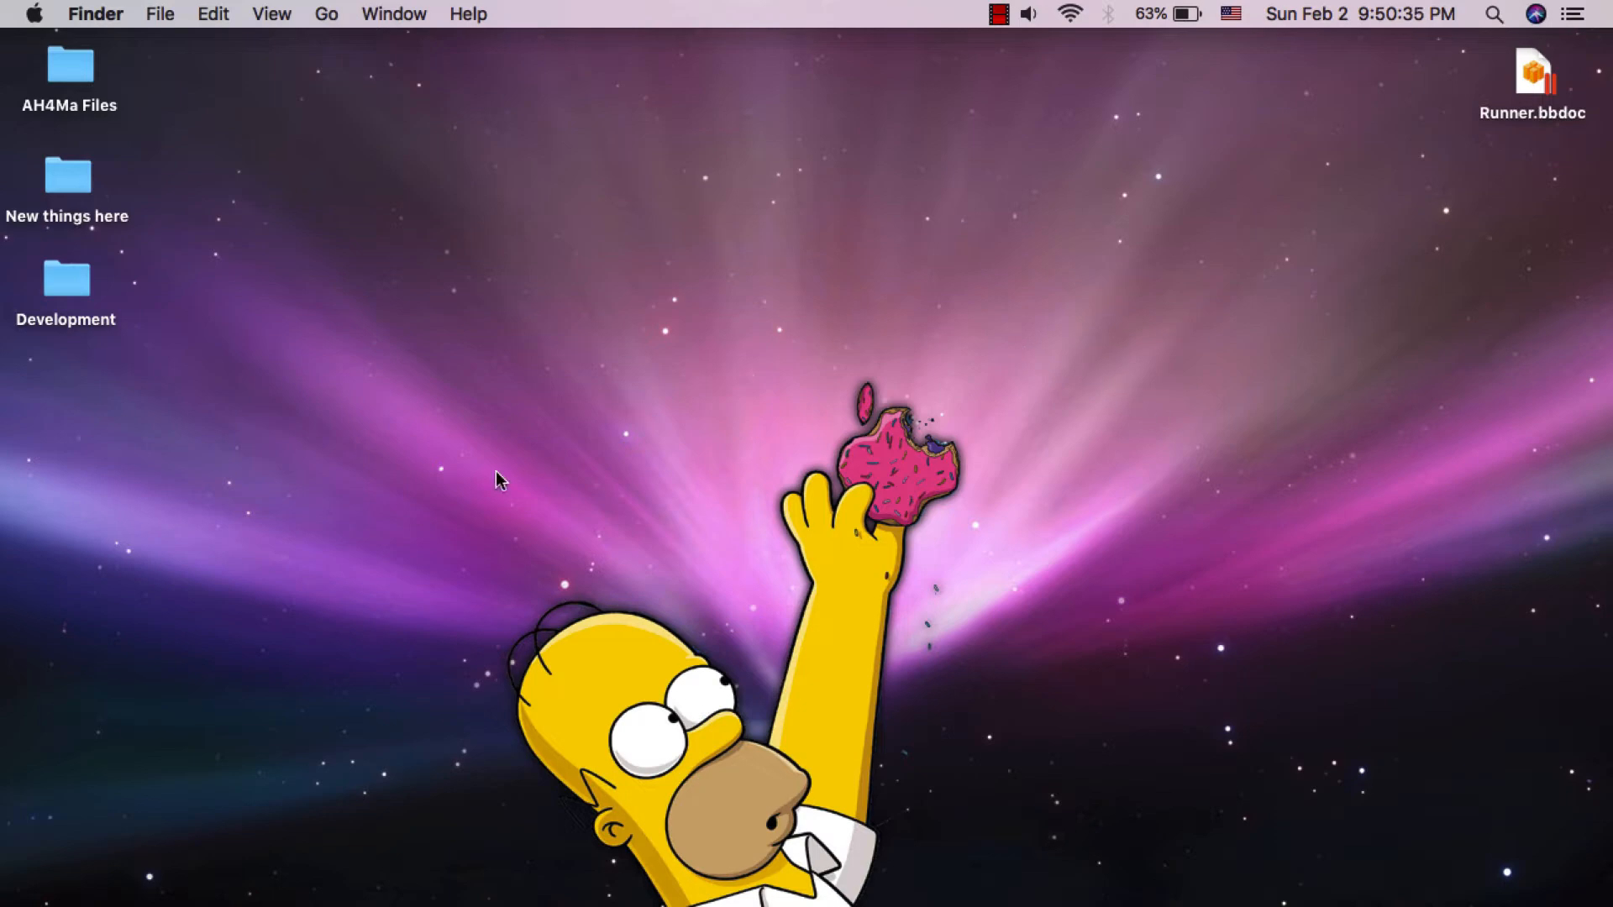
click(188, 850)
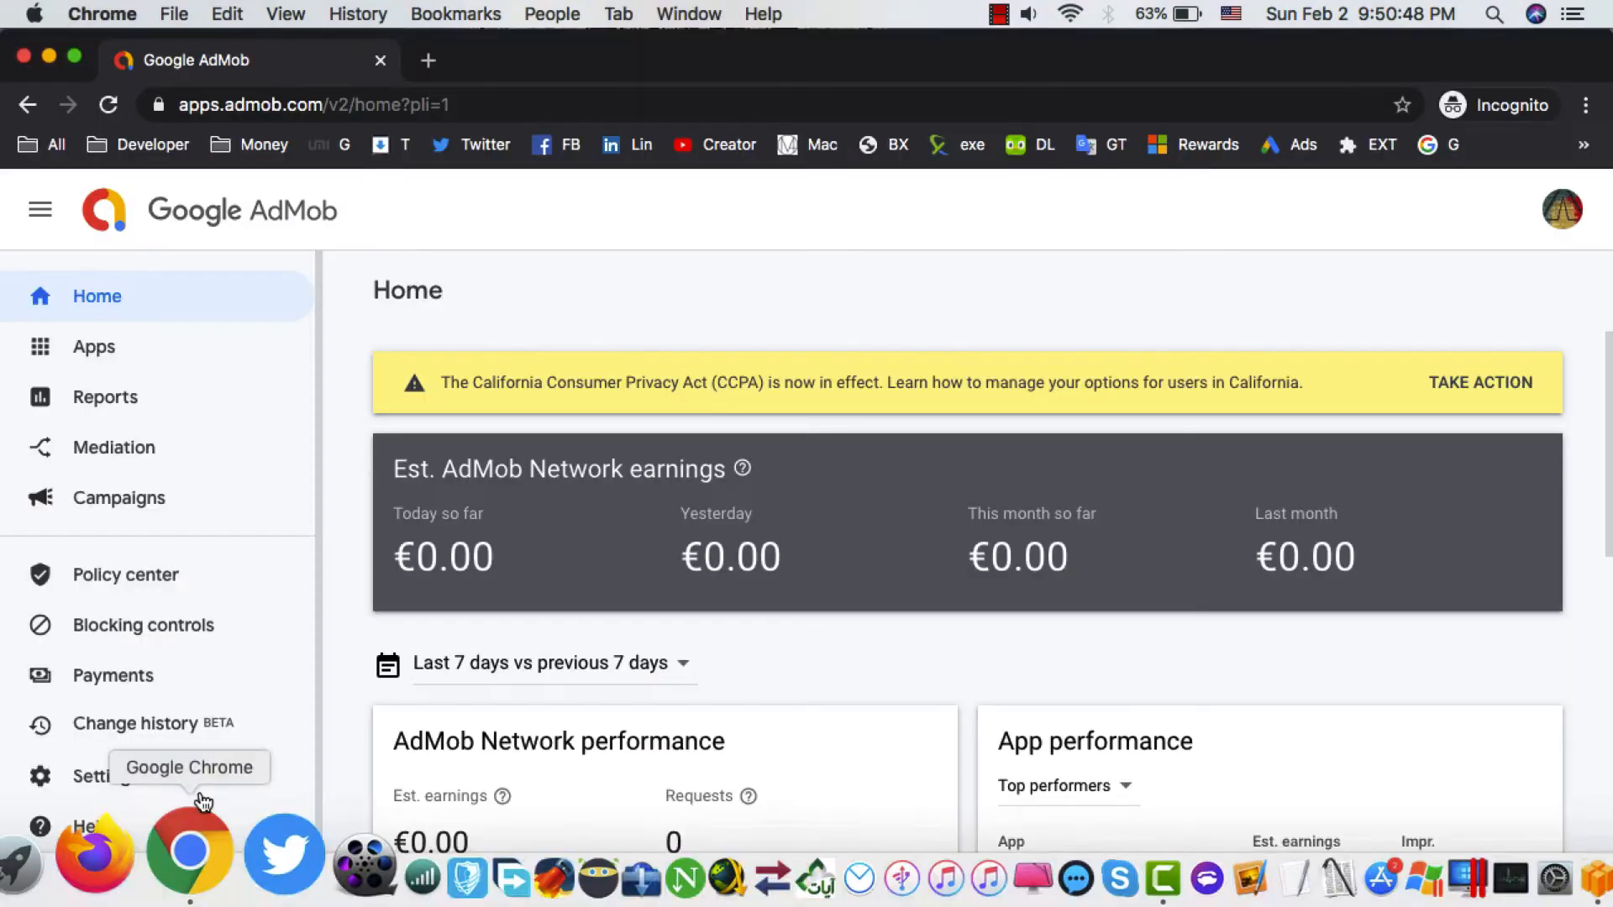
key(super+r)
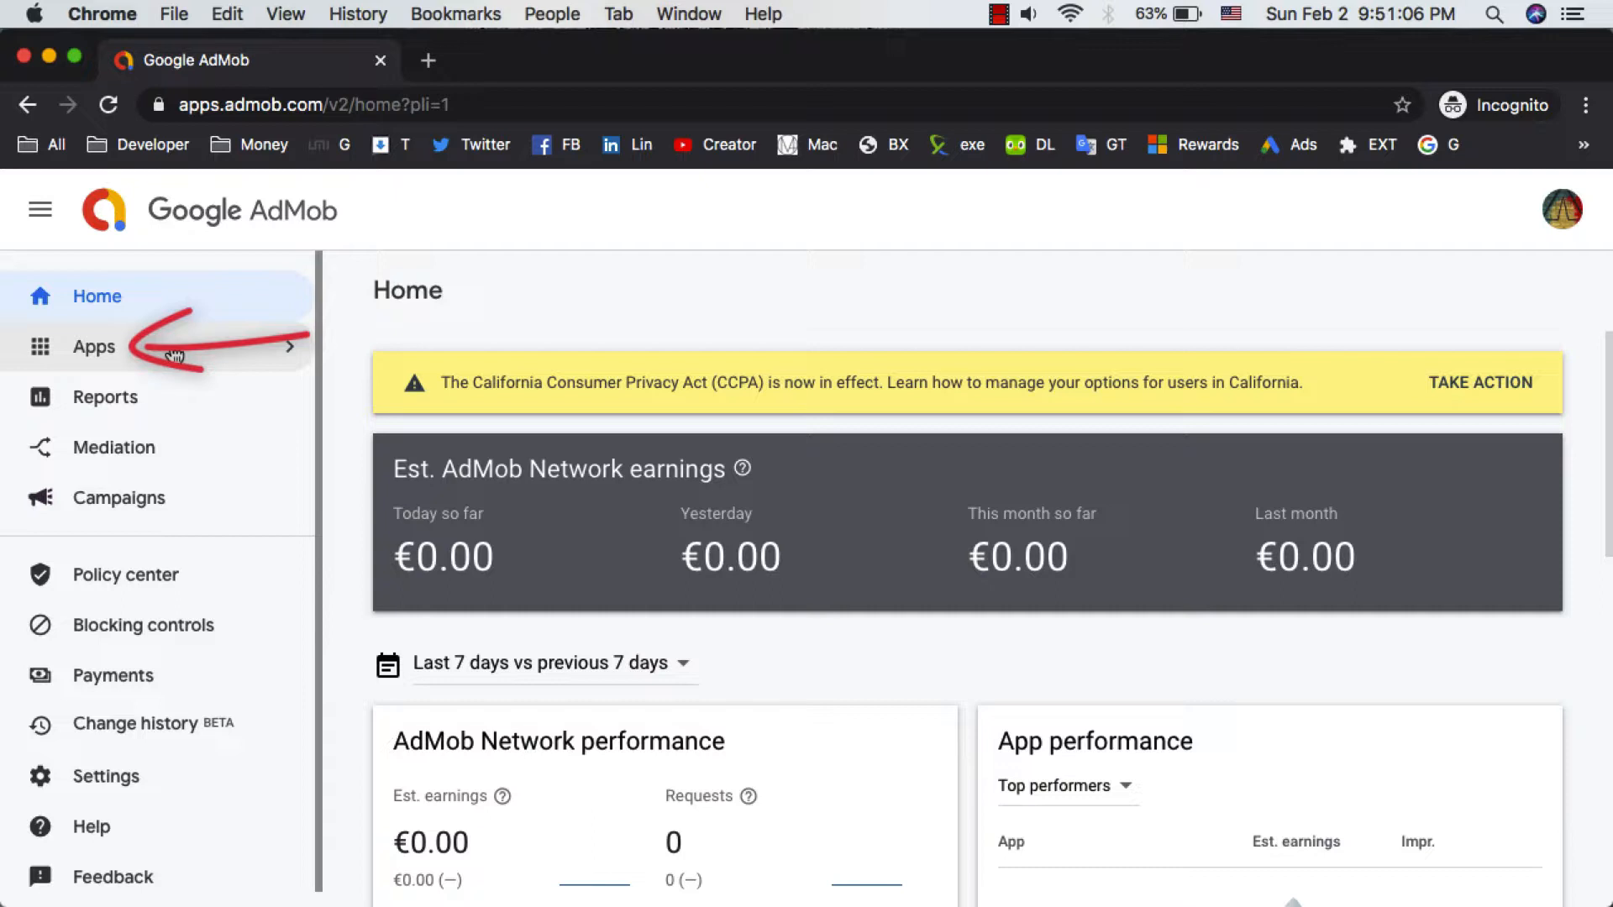
click(109, 355)
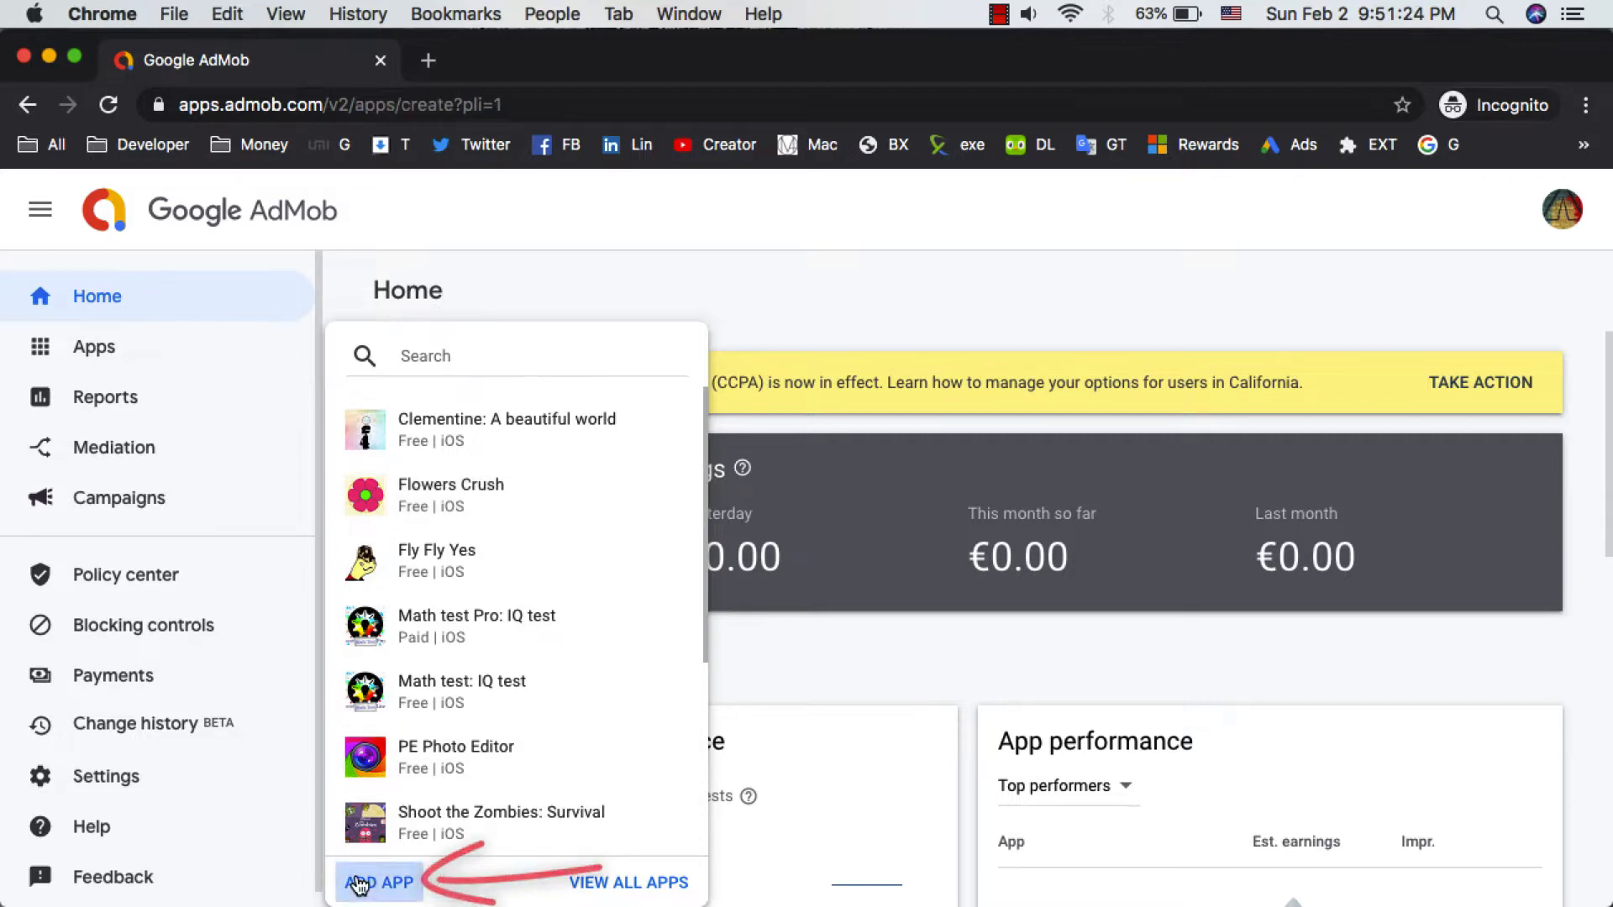
click(443, 879)
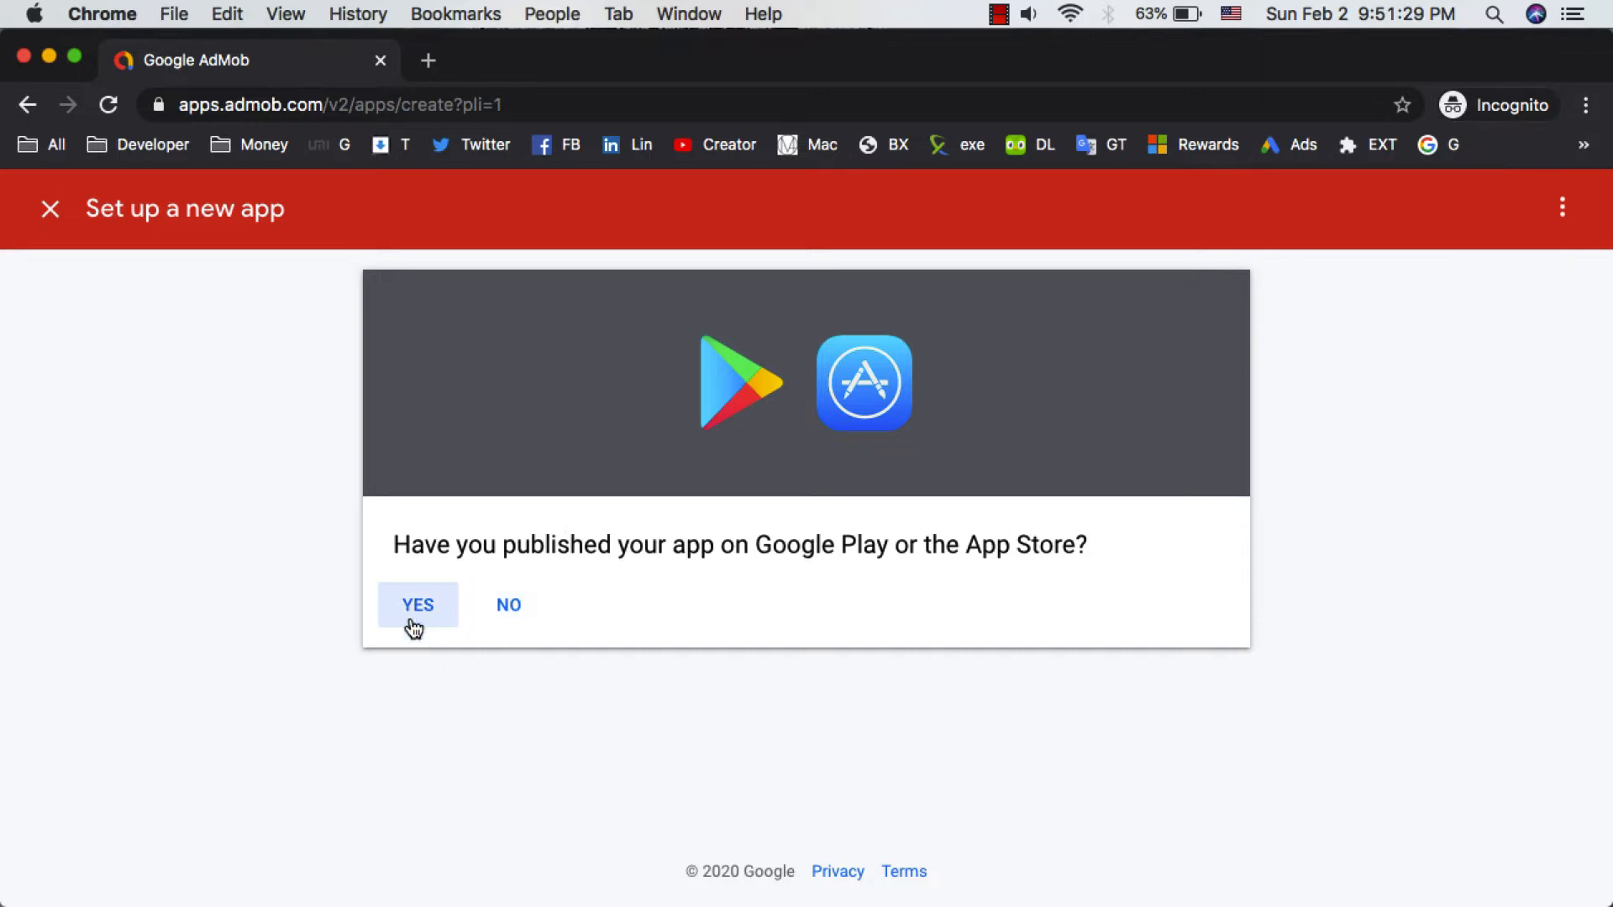
click(515, 610)
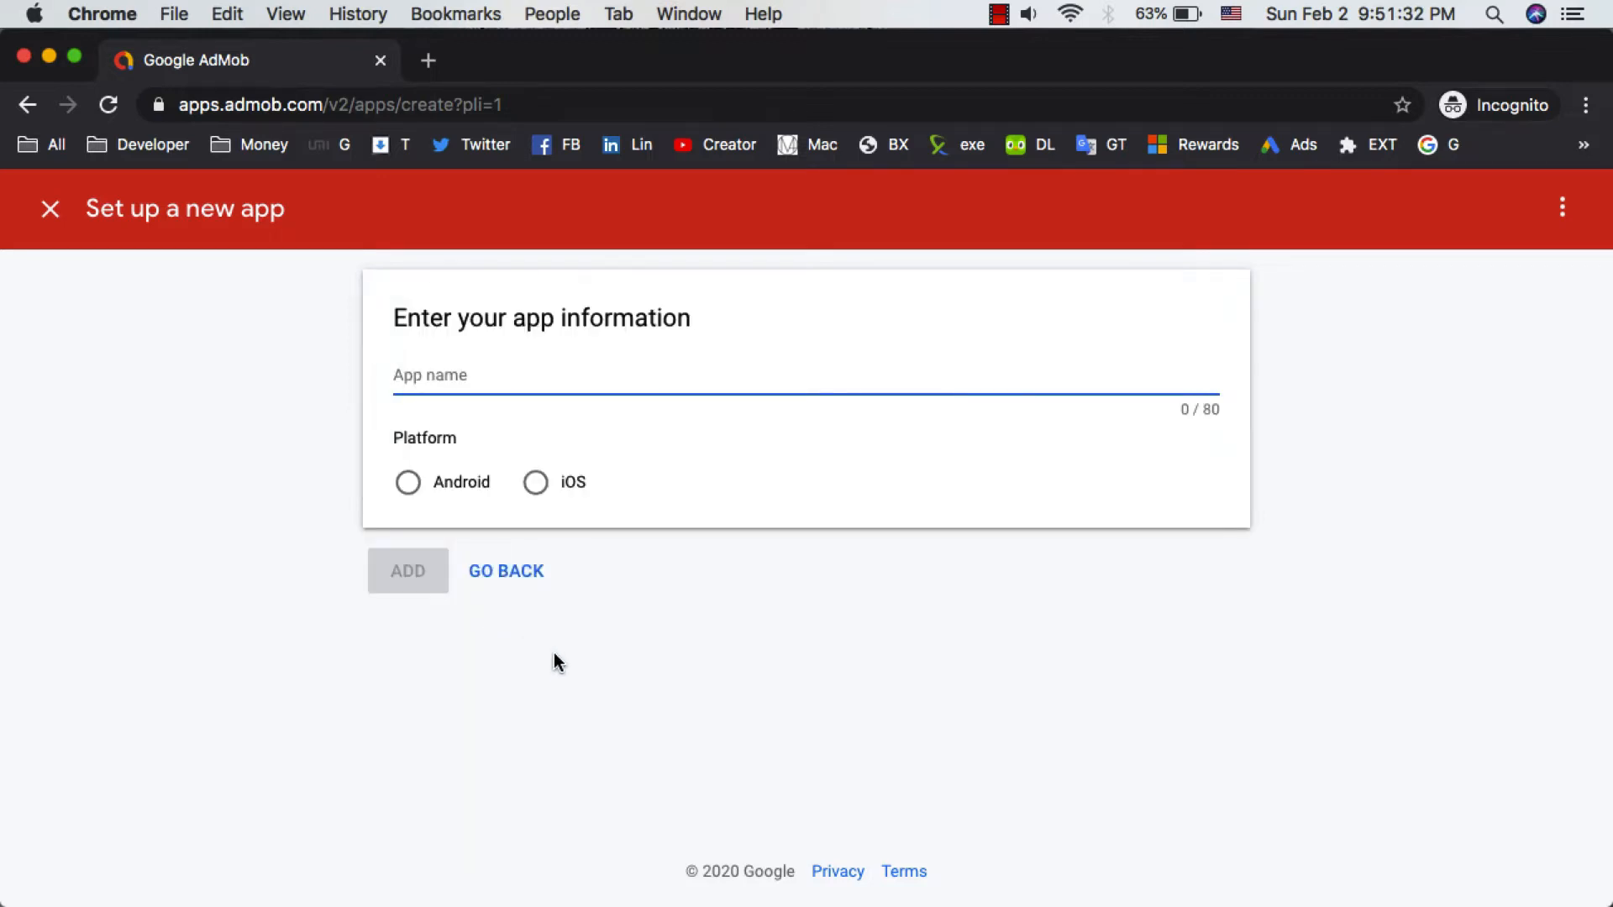
- Name the app Test, set its platform to Android, and add it
click(443, 494)
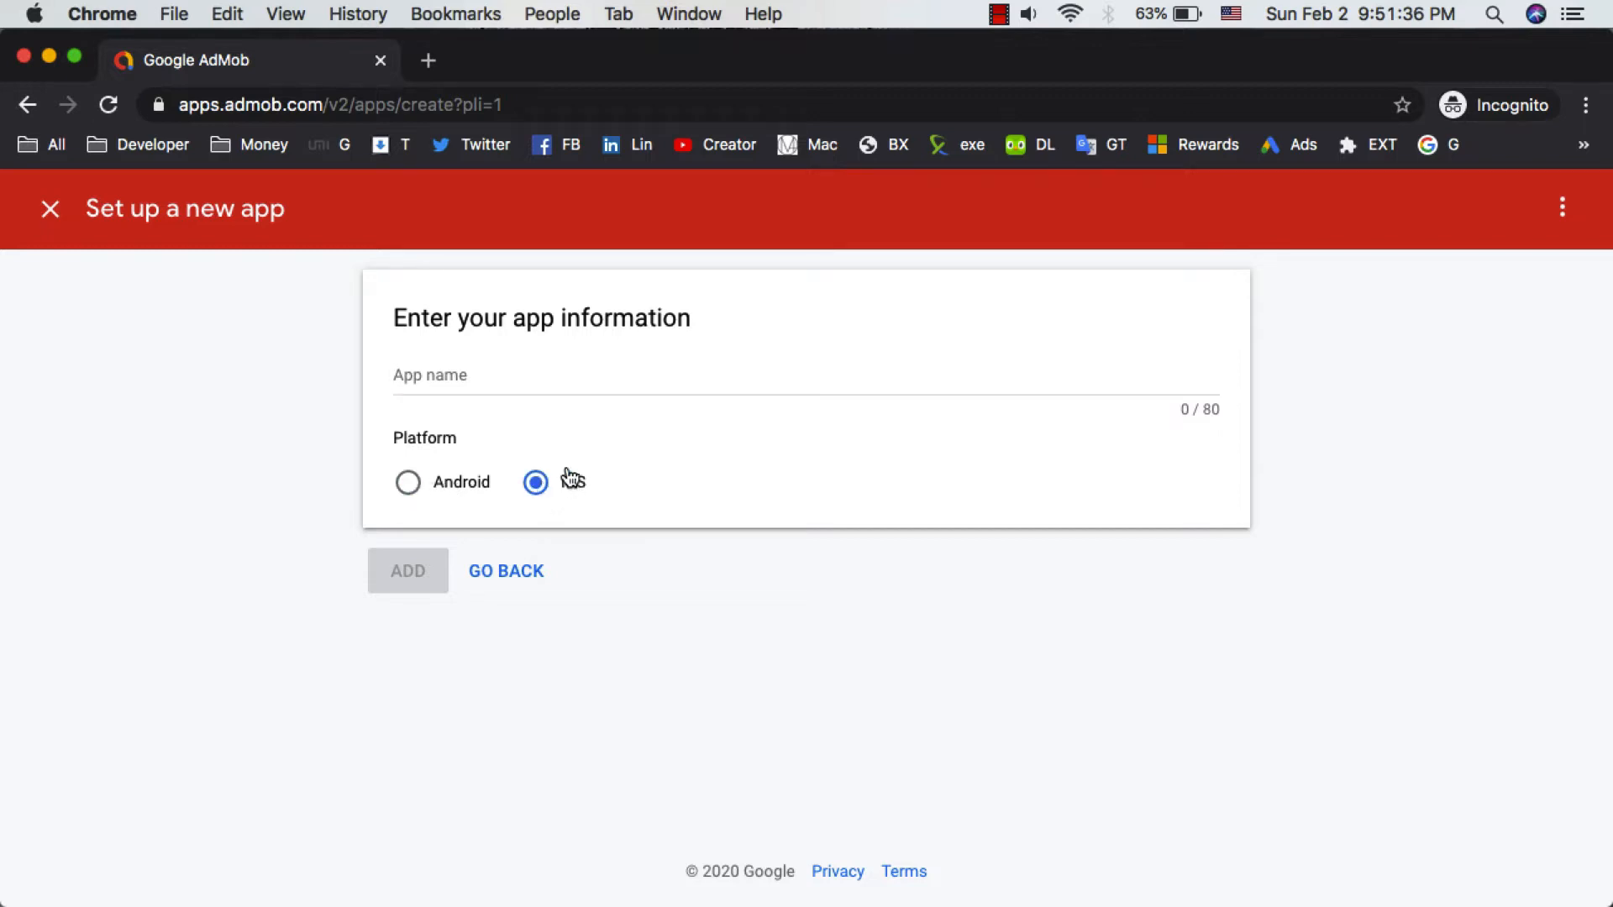
click(434, 482)
click(458, 383)
text(Test)
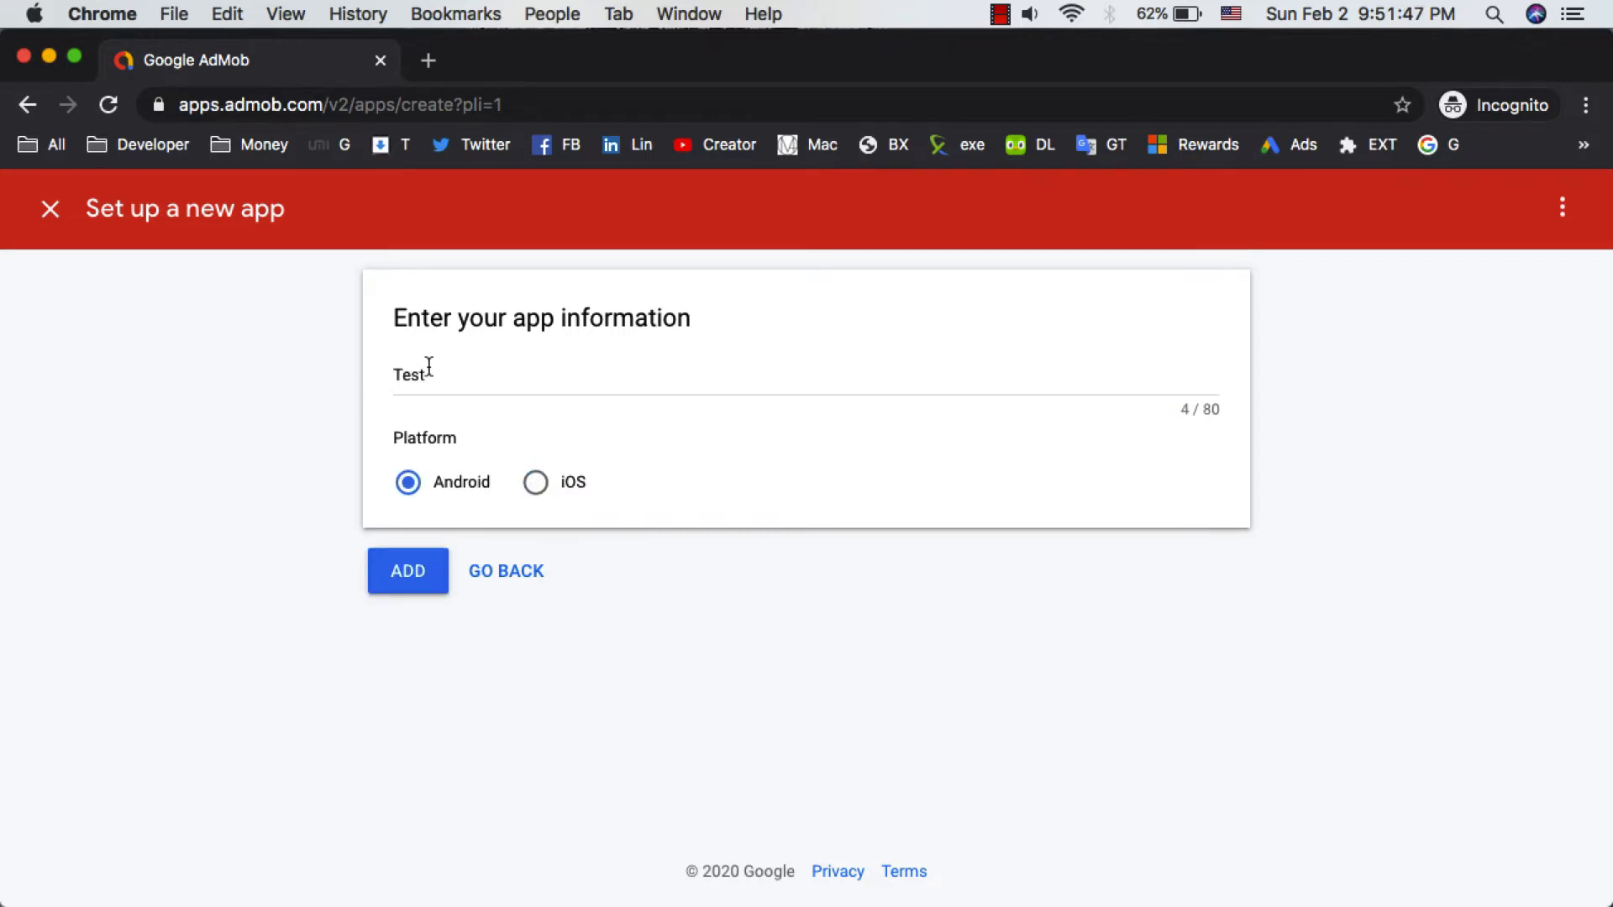
click(410, 574)
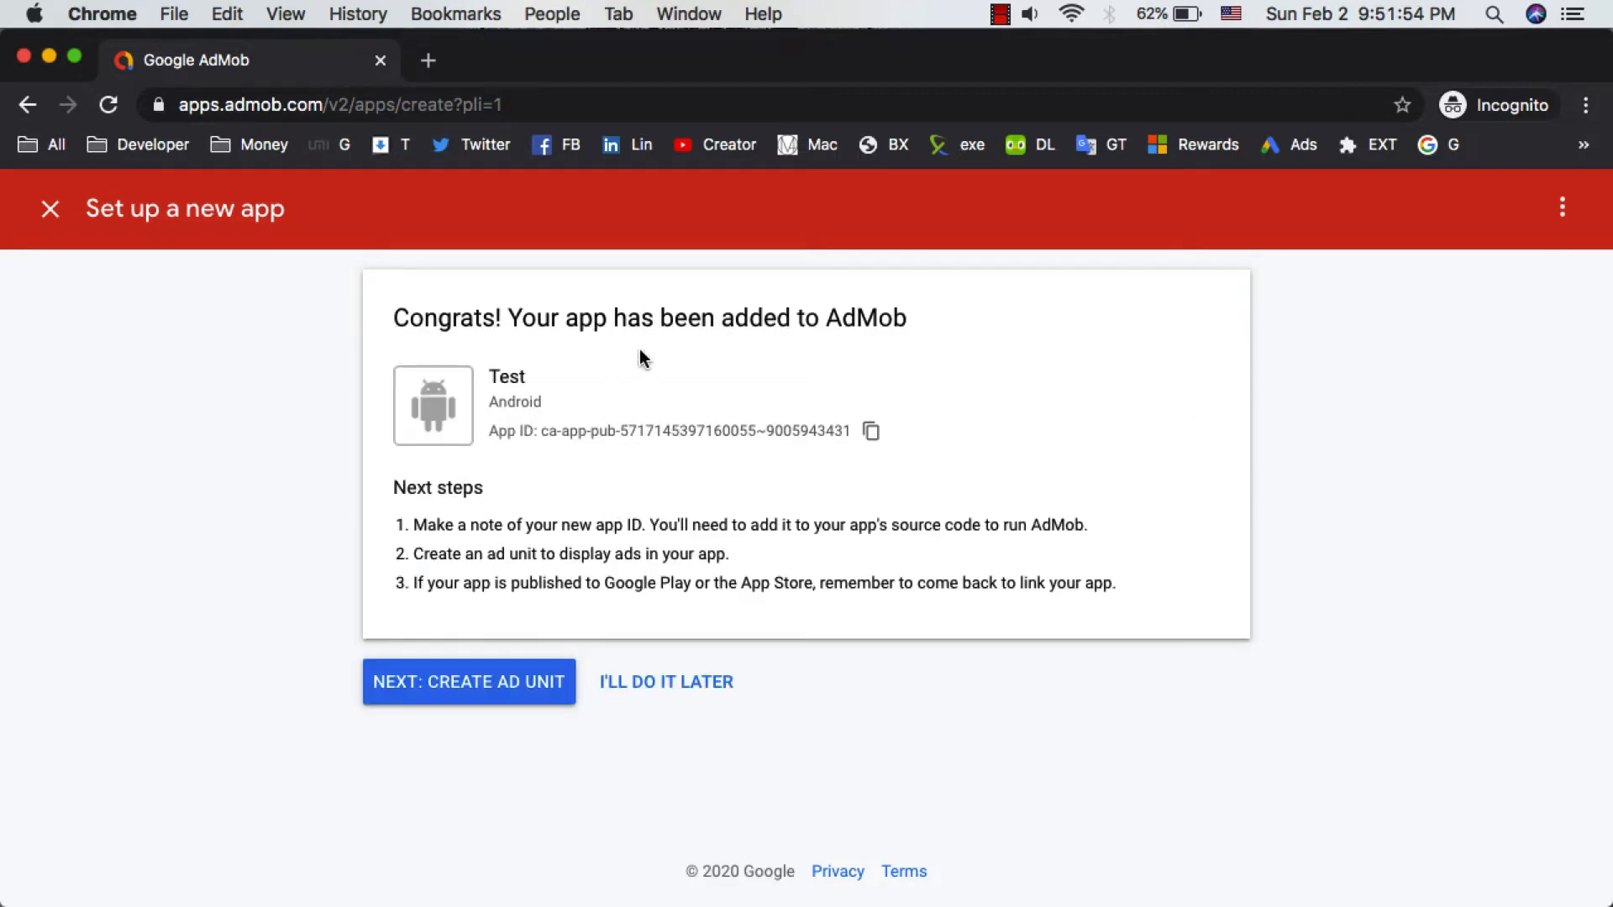
- Copy the new app's App ID
ctrl+scroll(639, 350, up, 5)
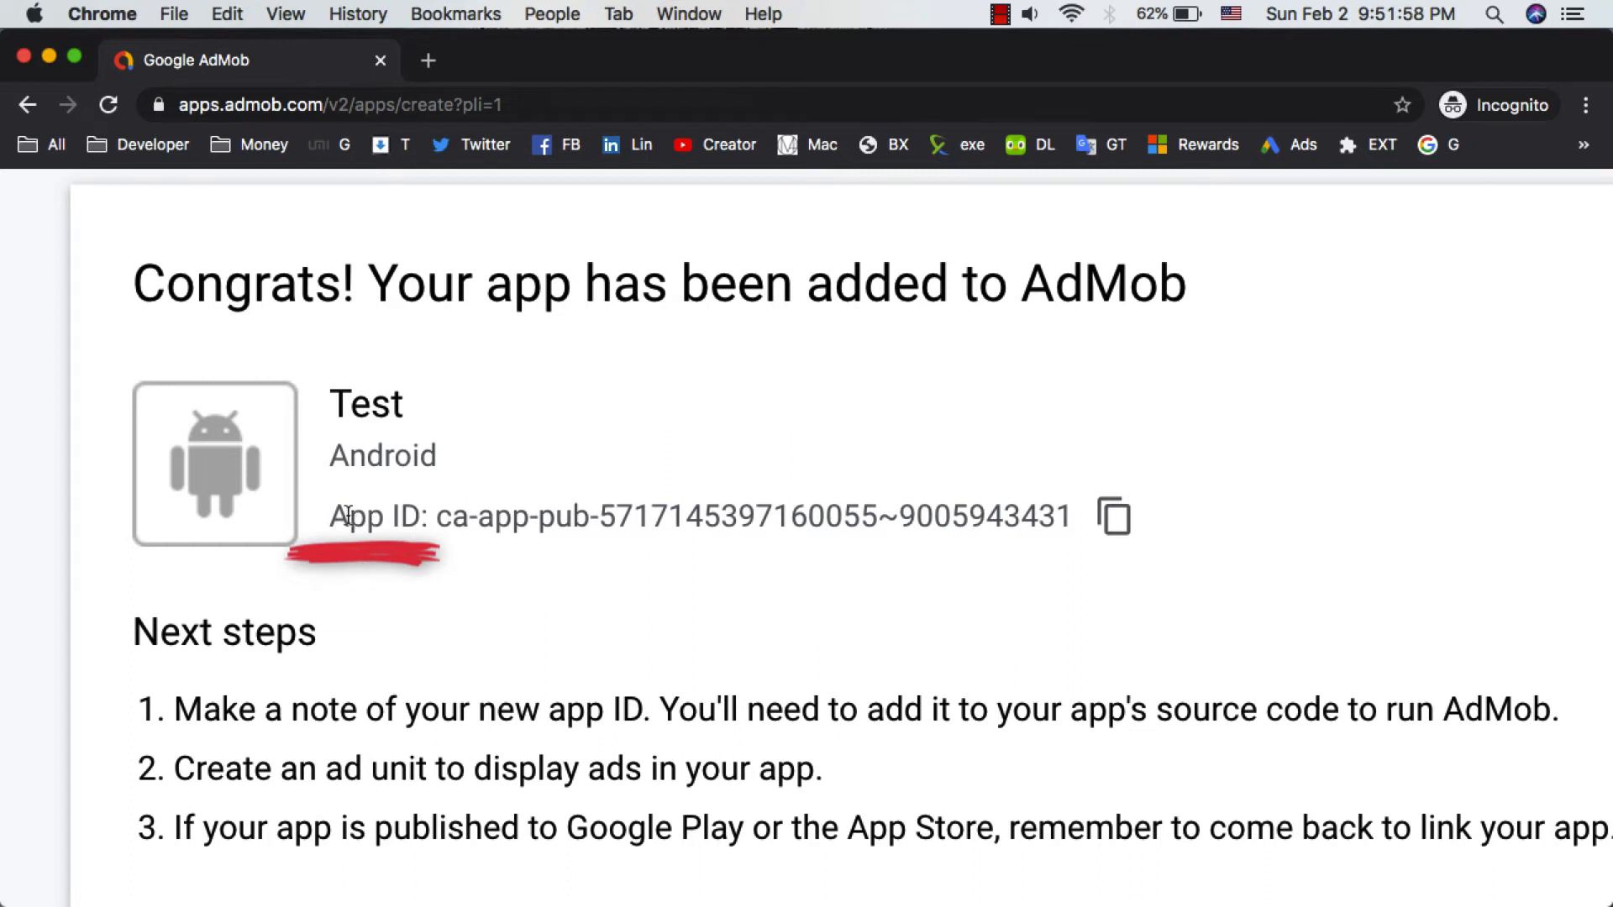
drag(342, 515, 1048, 501)
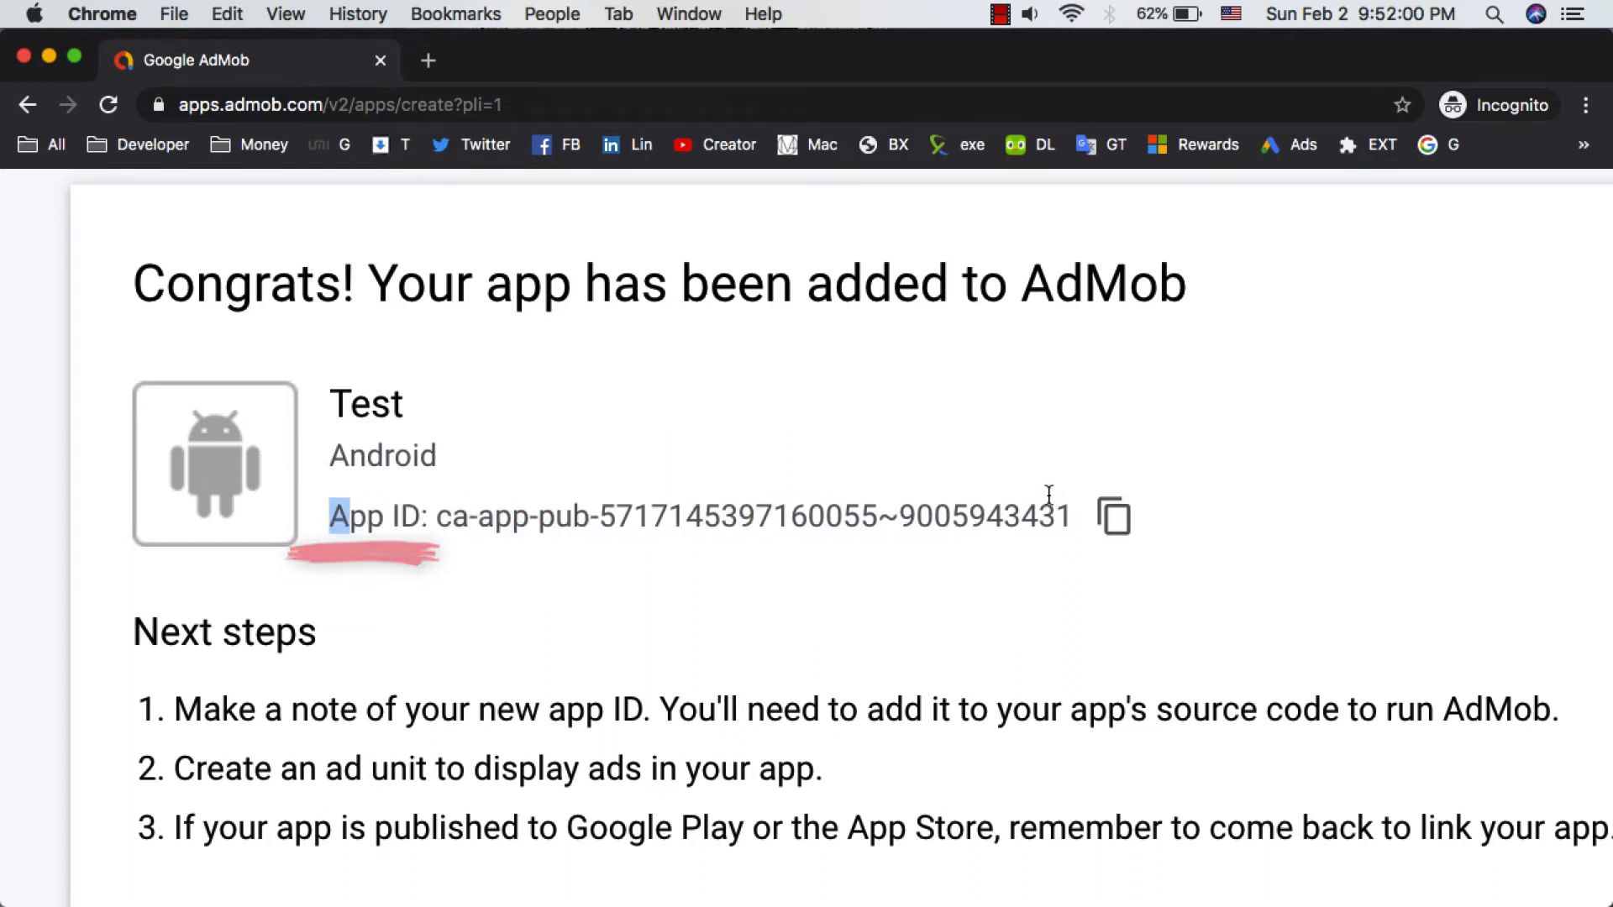
click(1044, 510)
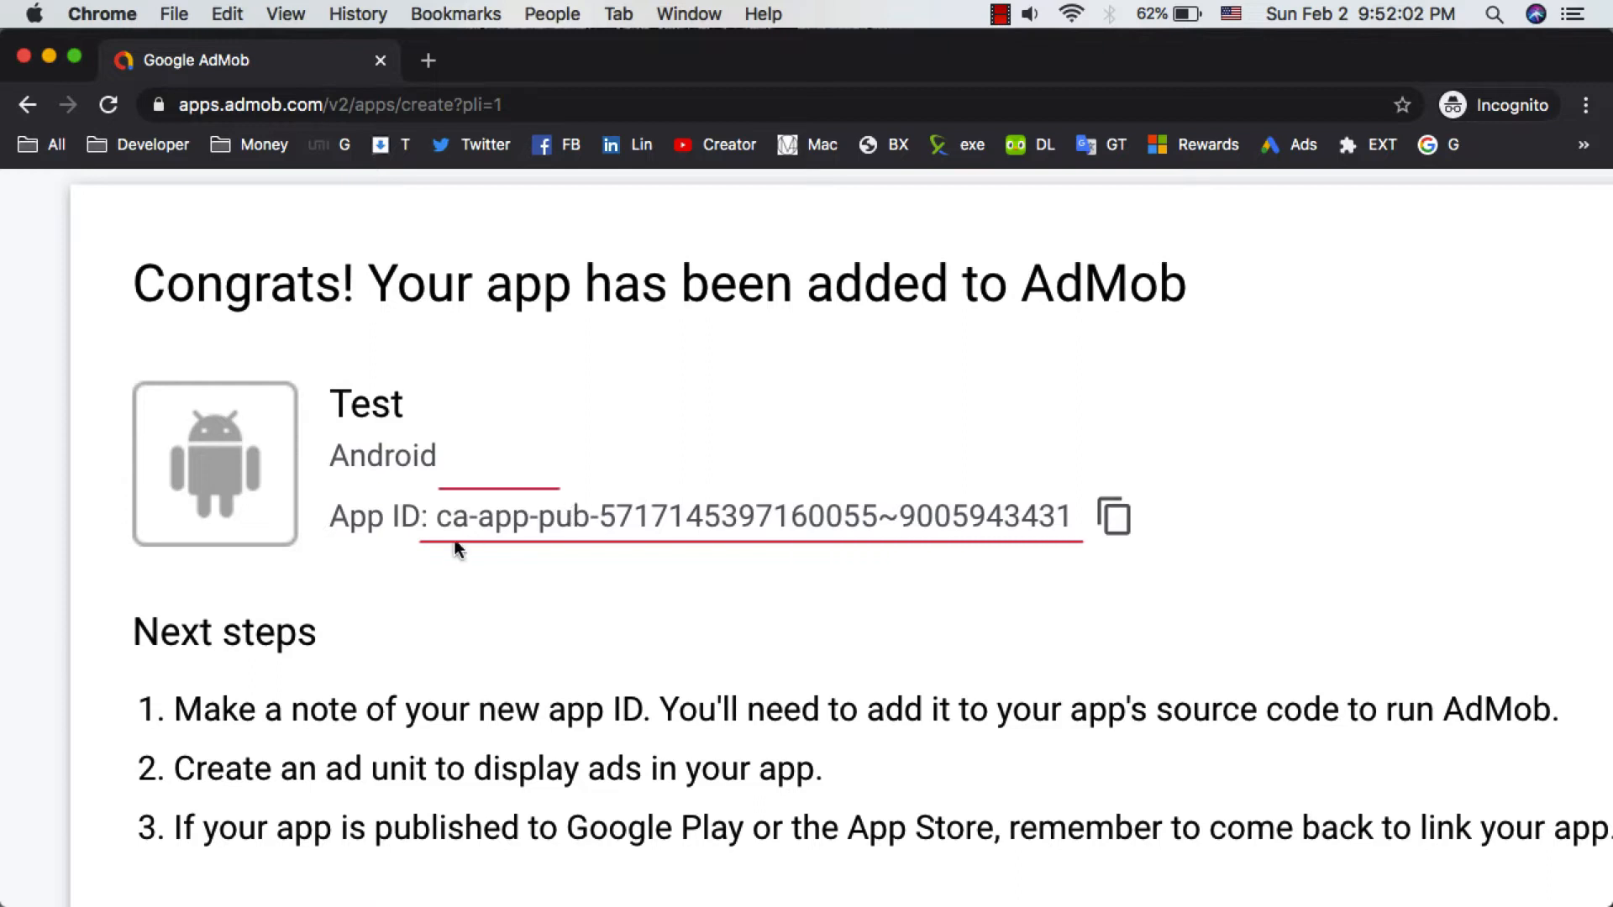
drag(438, 516, 1074, 514)
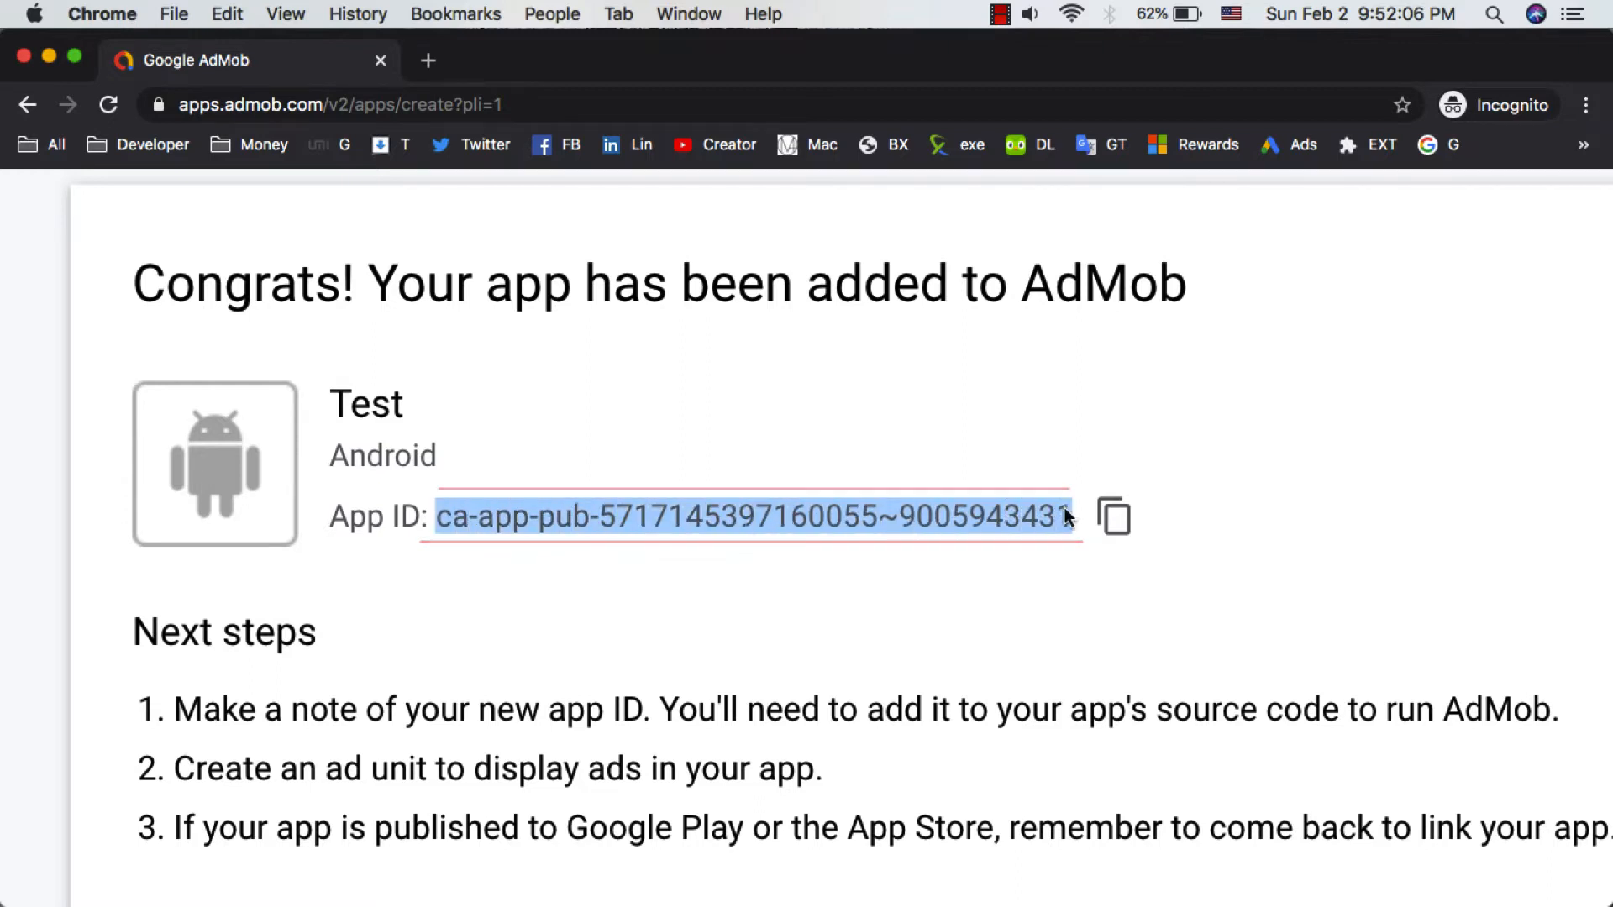
click(1118, 519)
drag(1076, 516, 435, 516)
right_click(484, 514)
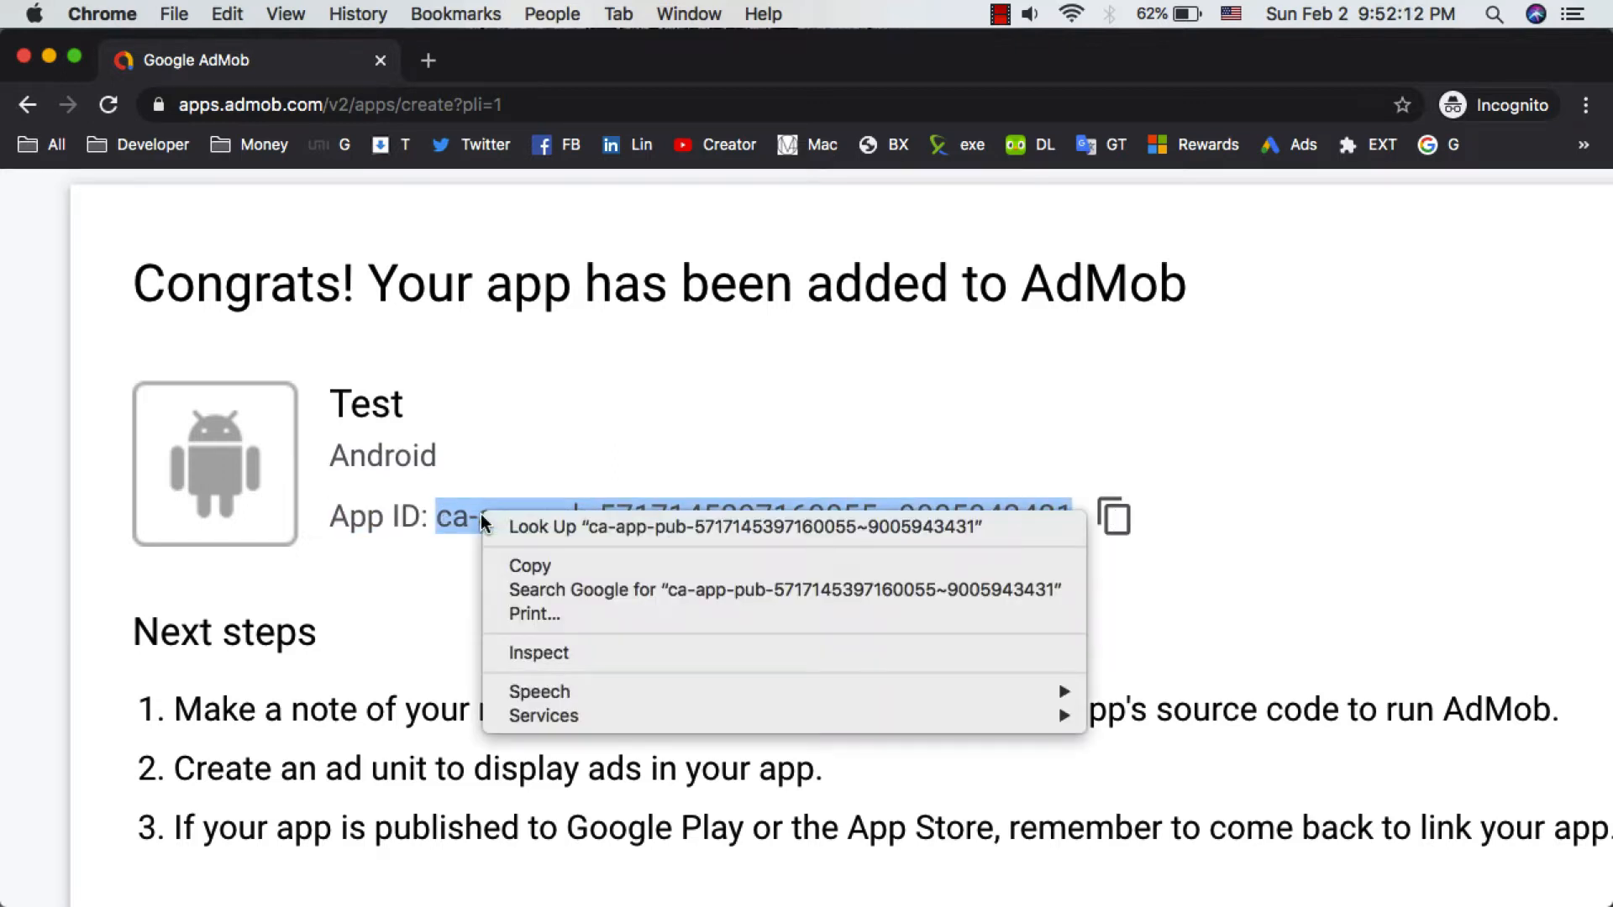
click(531, 571)
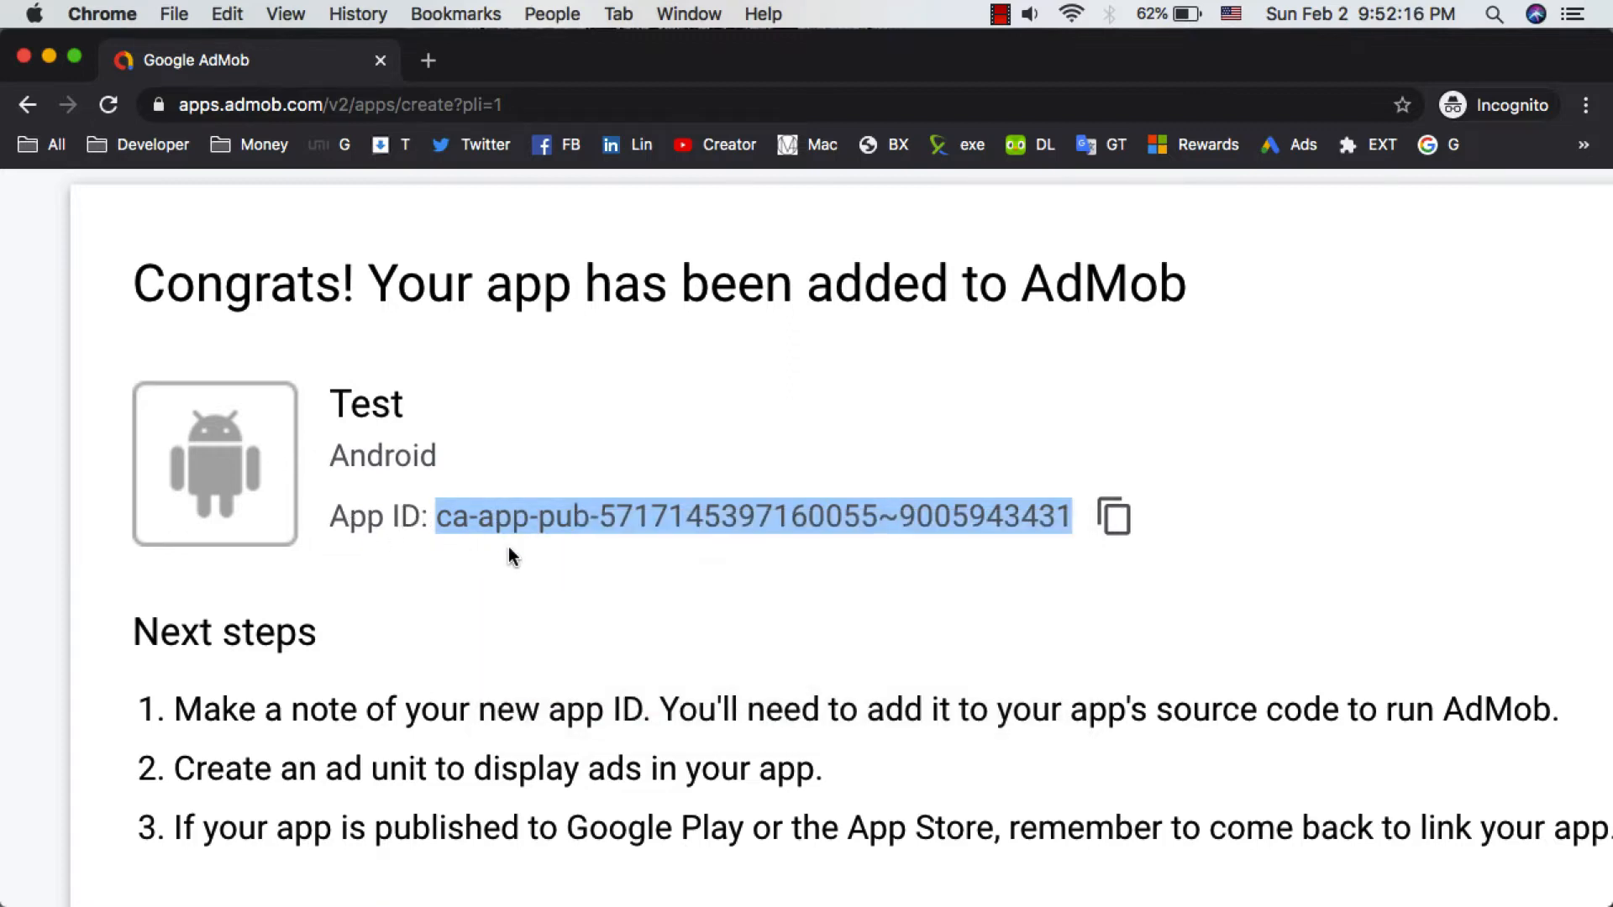
ctrl+scroll(508, 546, down, 5)
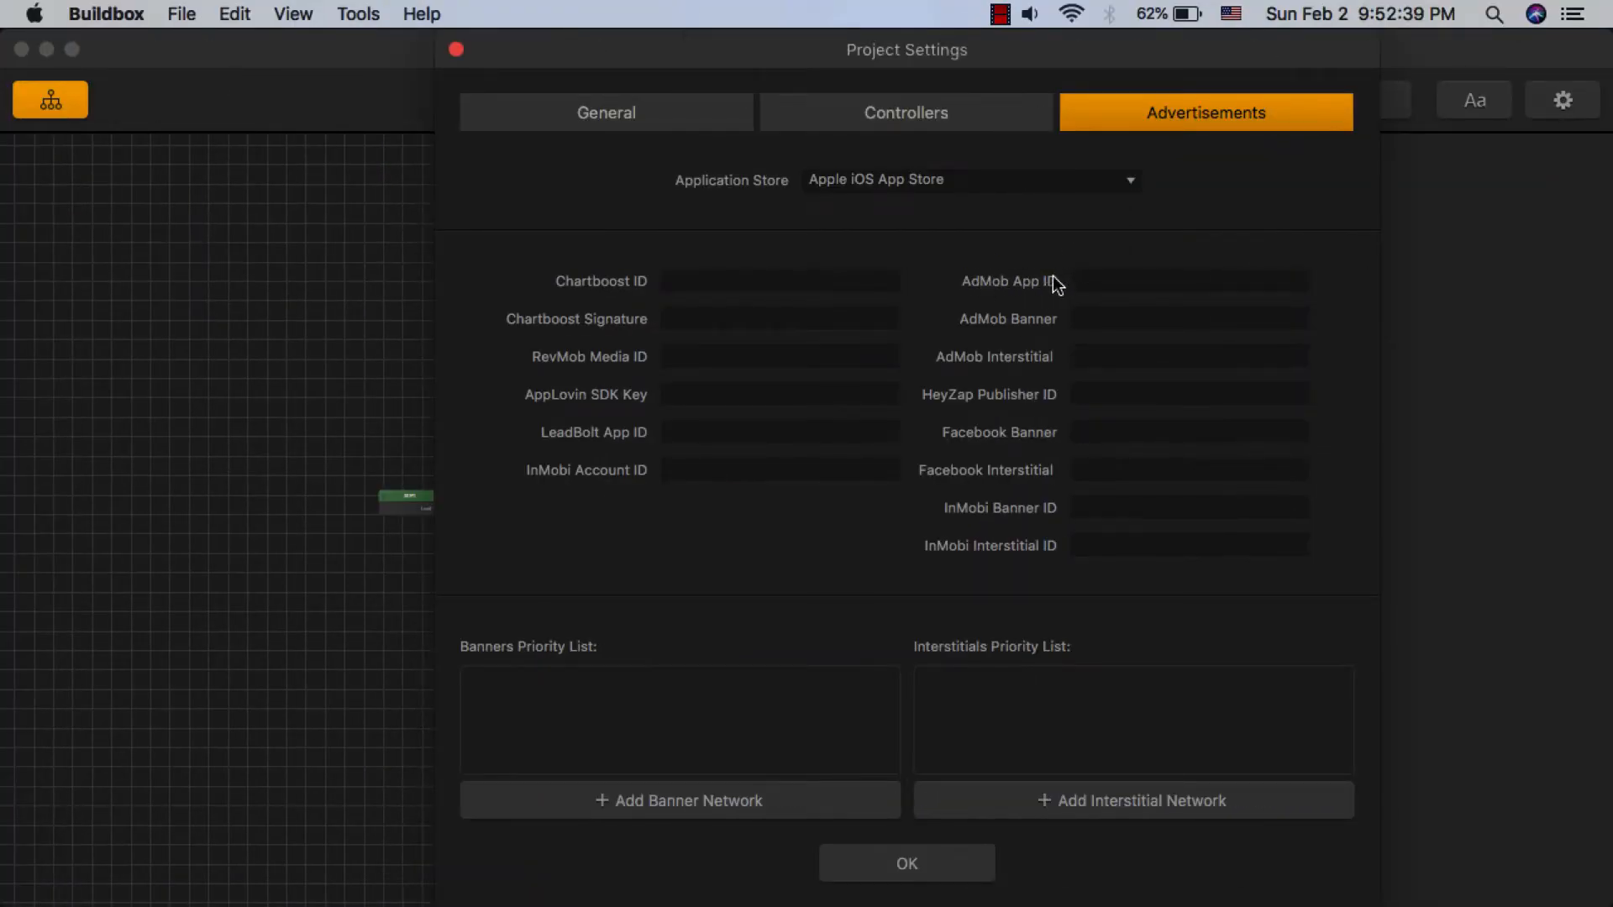
- Paste the App ID into the AdMob App ID field of the project's advertisement settings
click(1089, 280)
right_click(1114, 284)
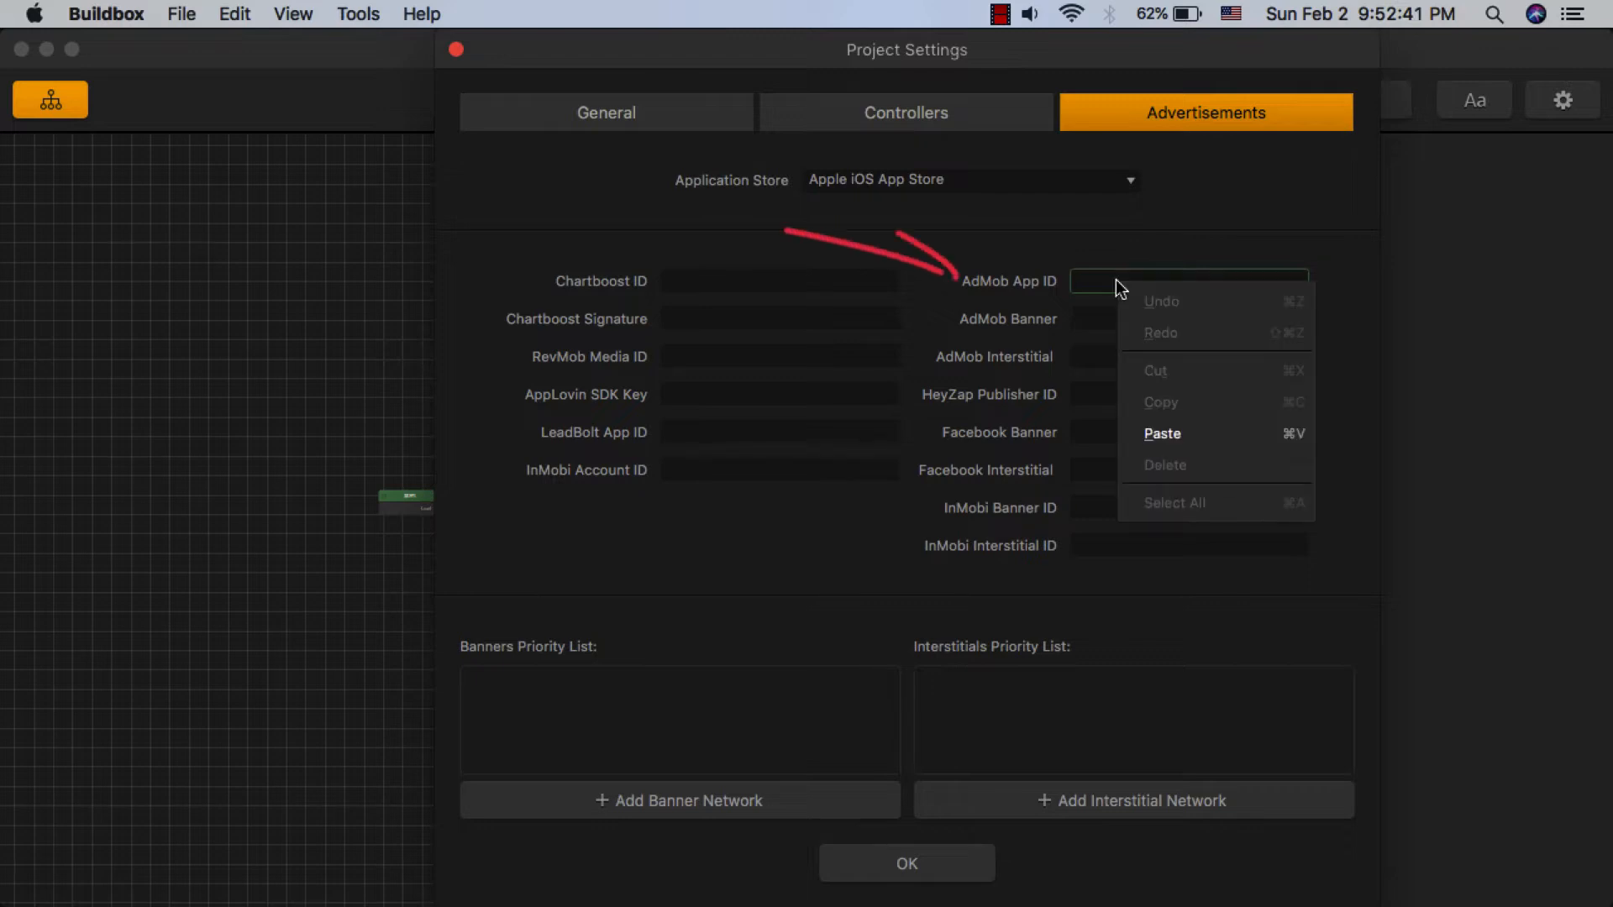
click(1176, 435)
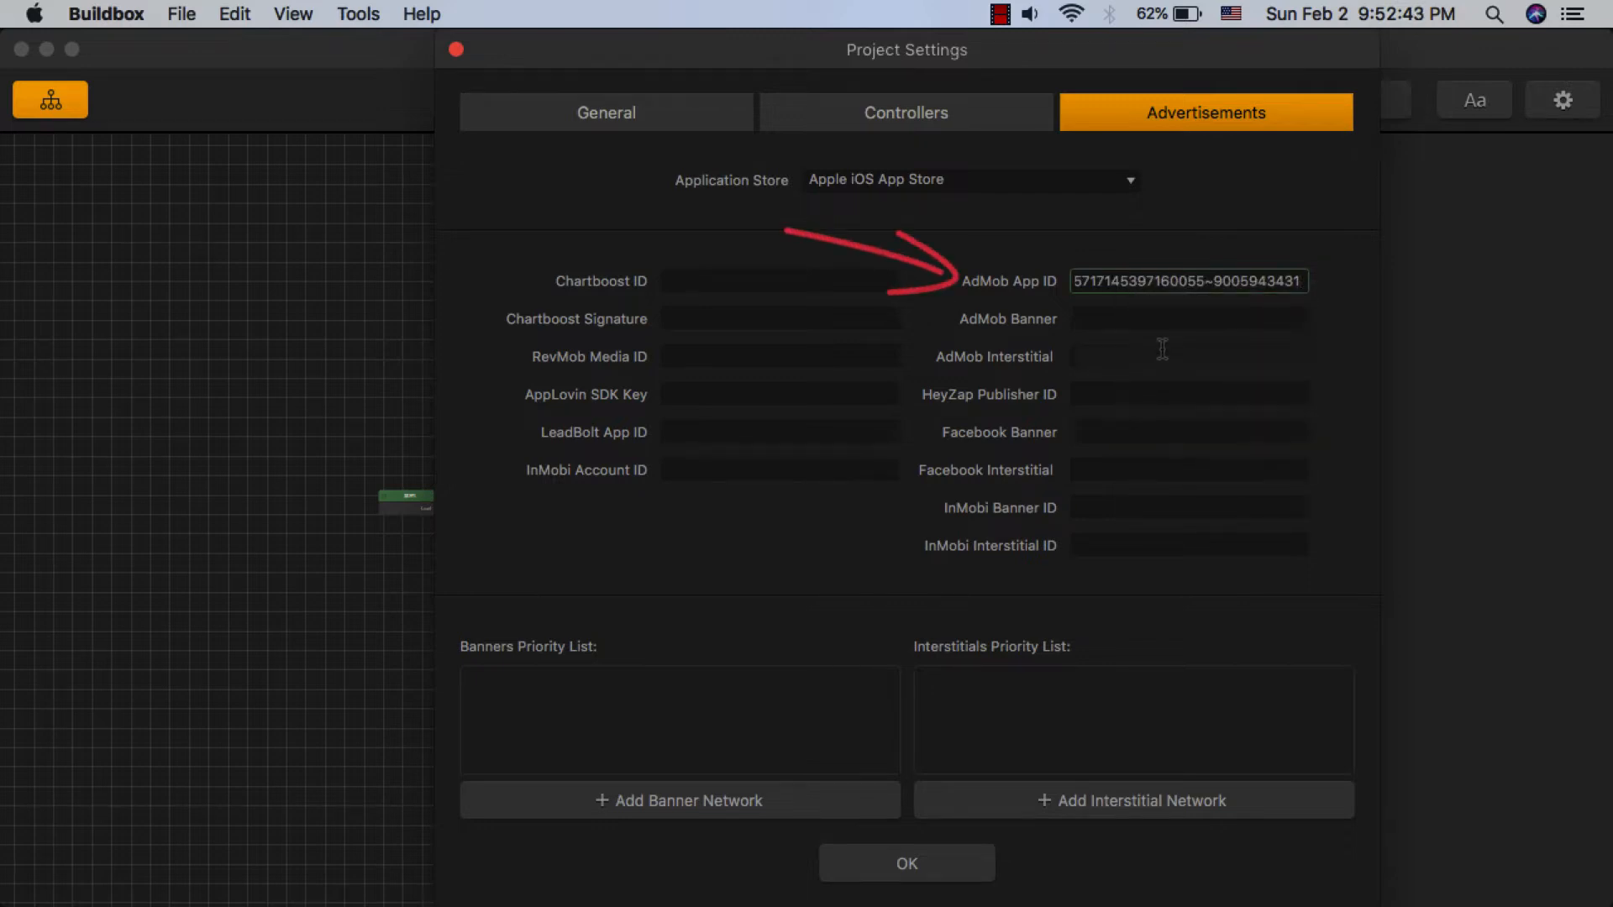
click(1131, 318)
drag(1193, 282, 1024, 240)
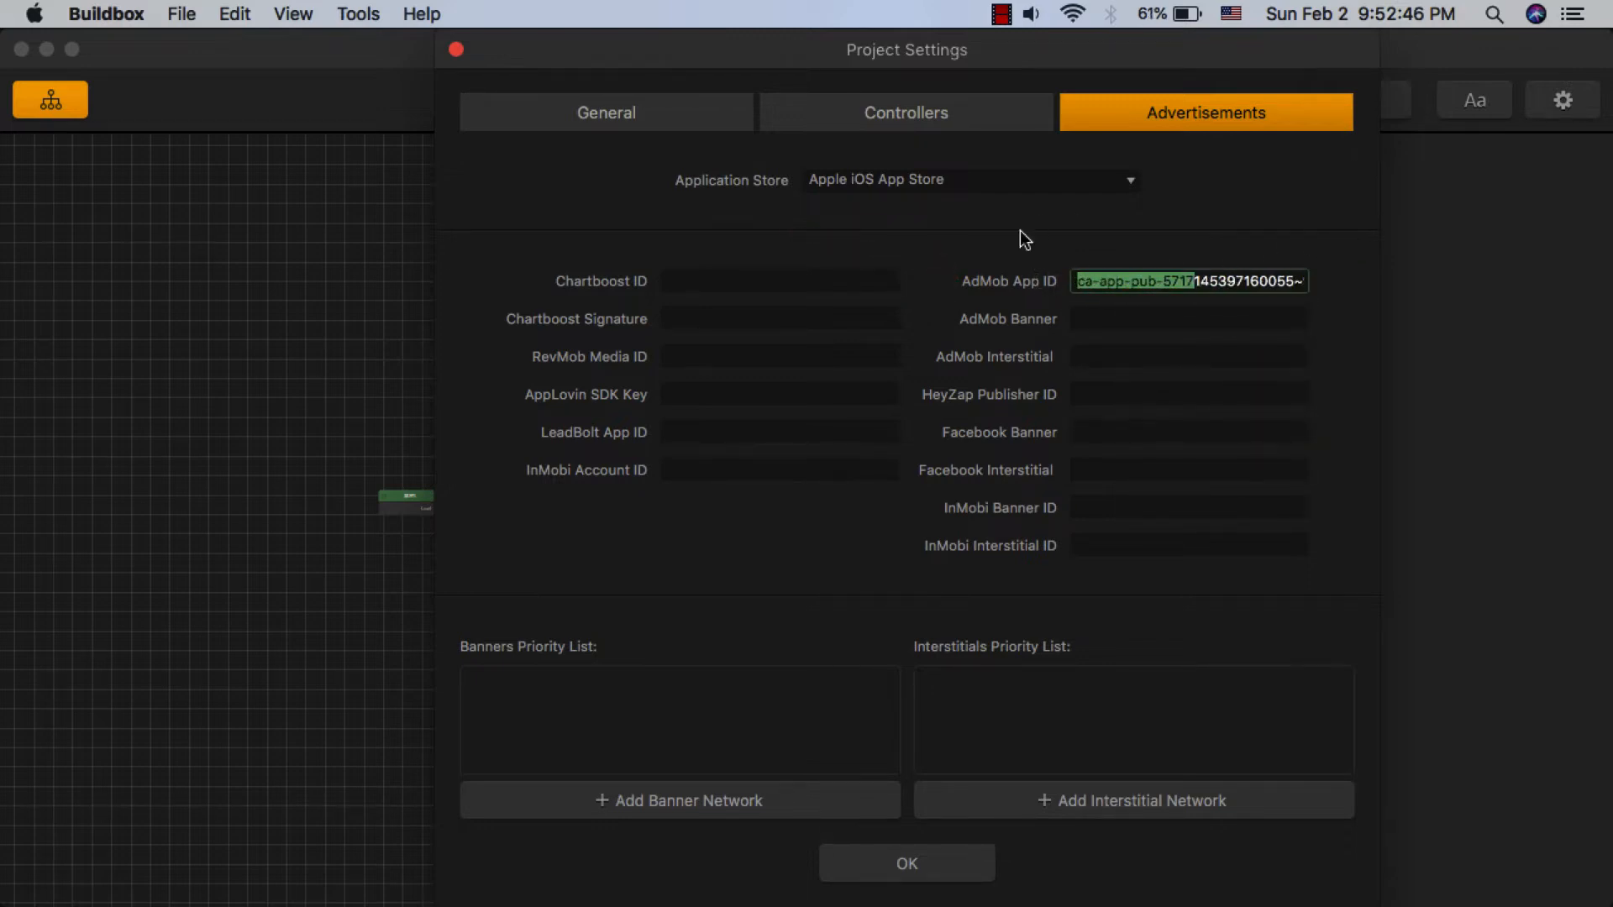
click(1090, 333)
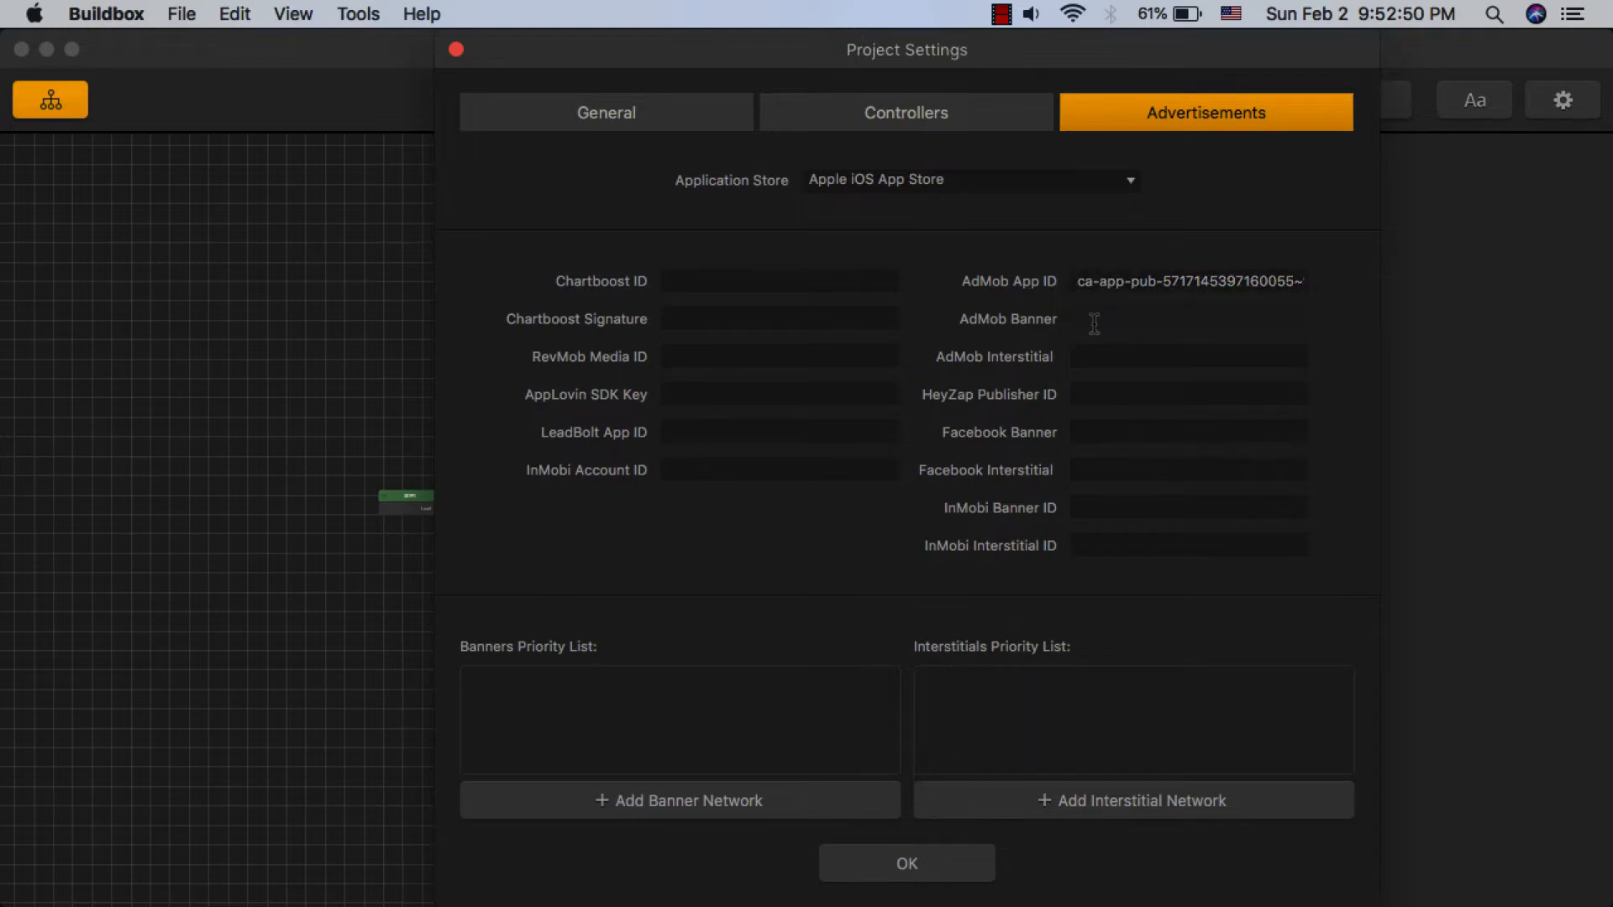
- Return to the browser and start creating a Banner ad unit for the Test app
key(ctrl+Left)
click(555, 527)
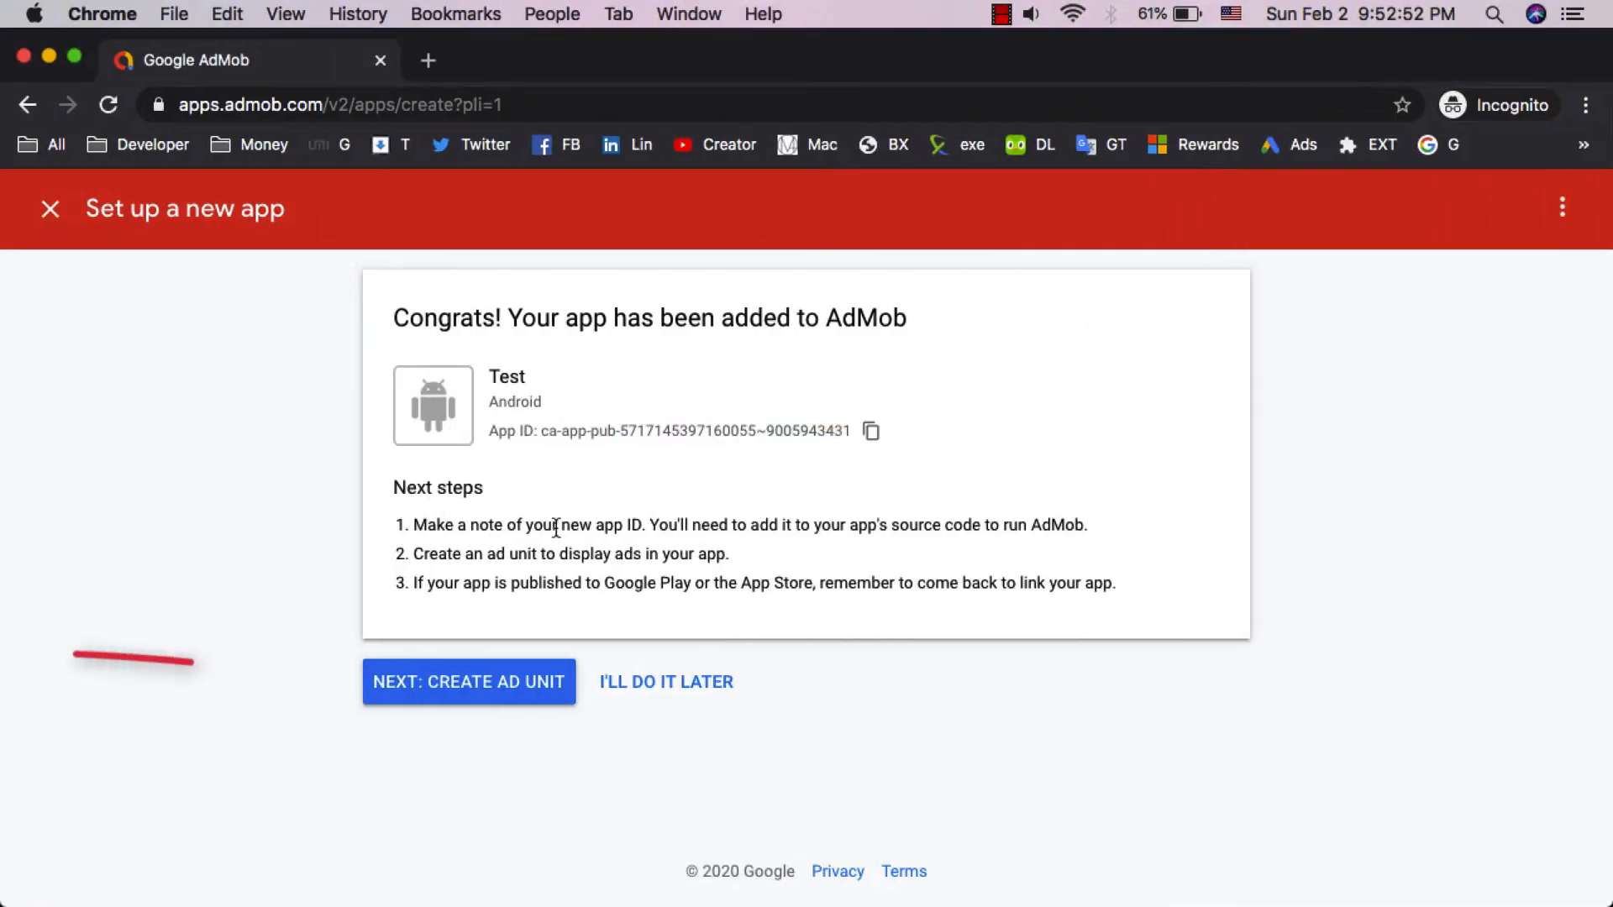
click(487, 696)
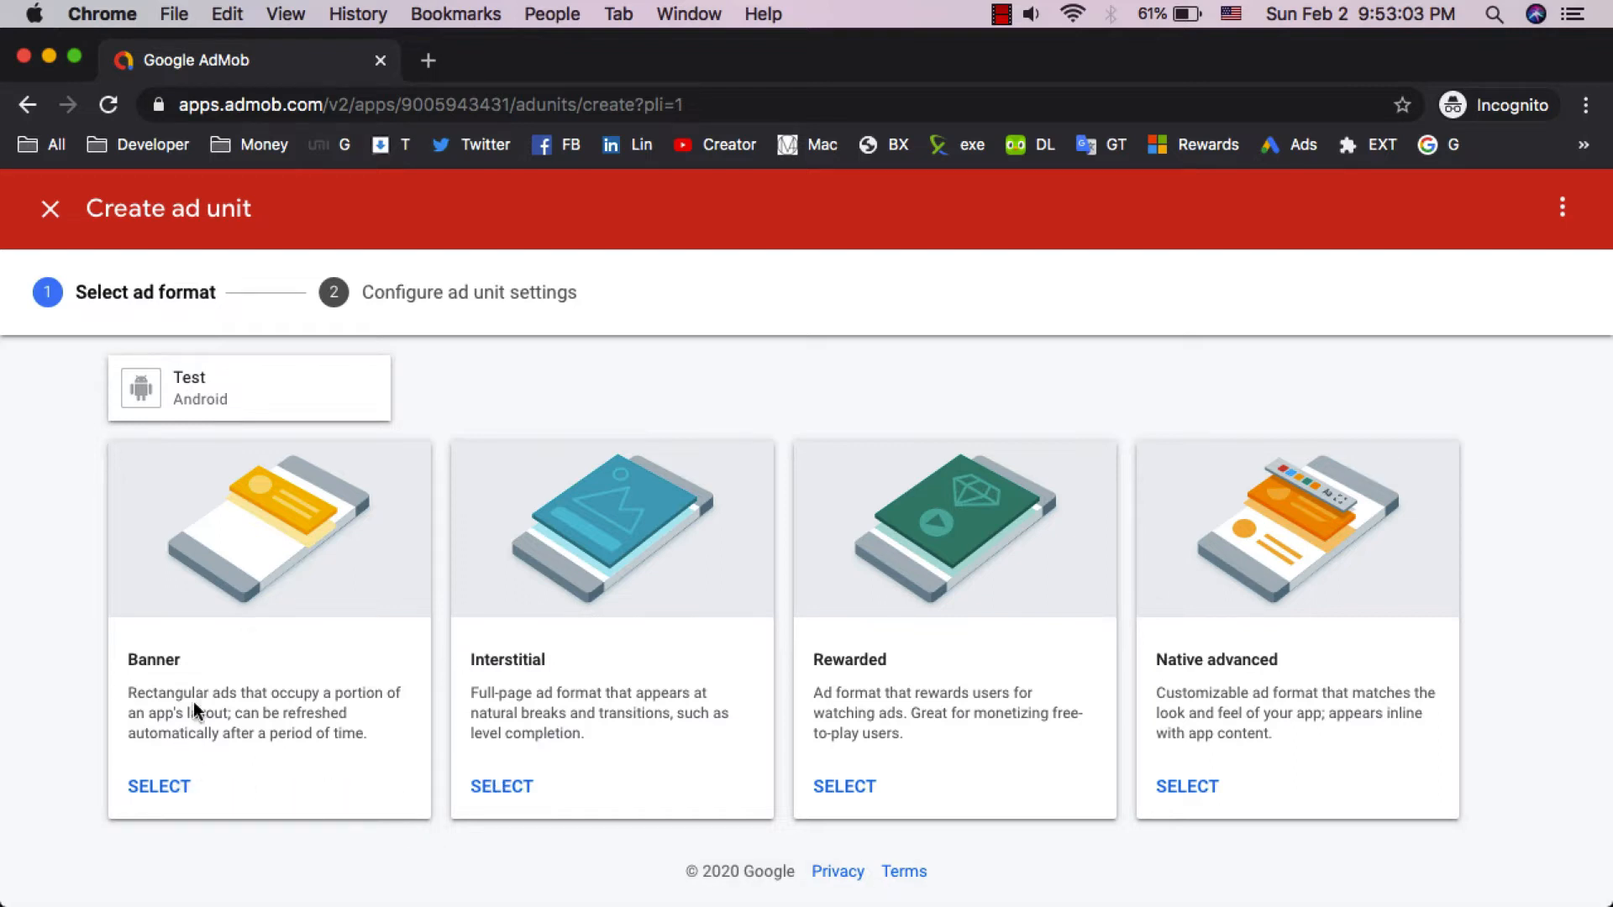
click(162, 786)
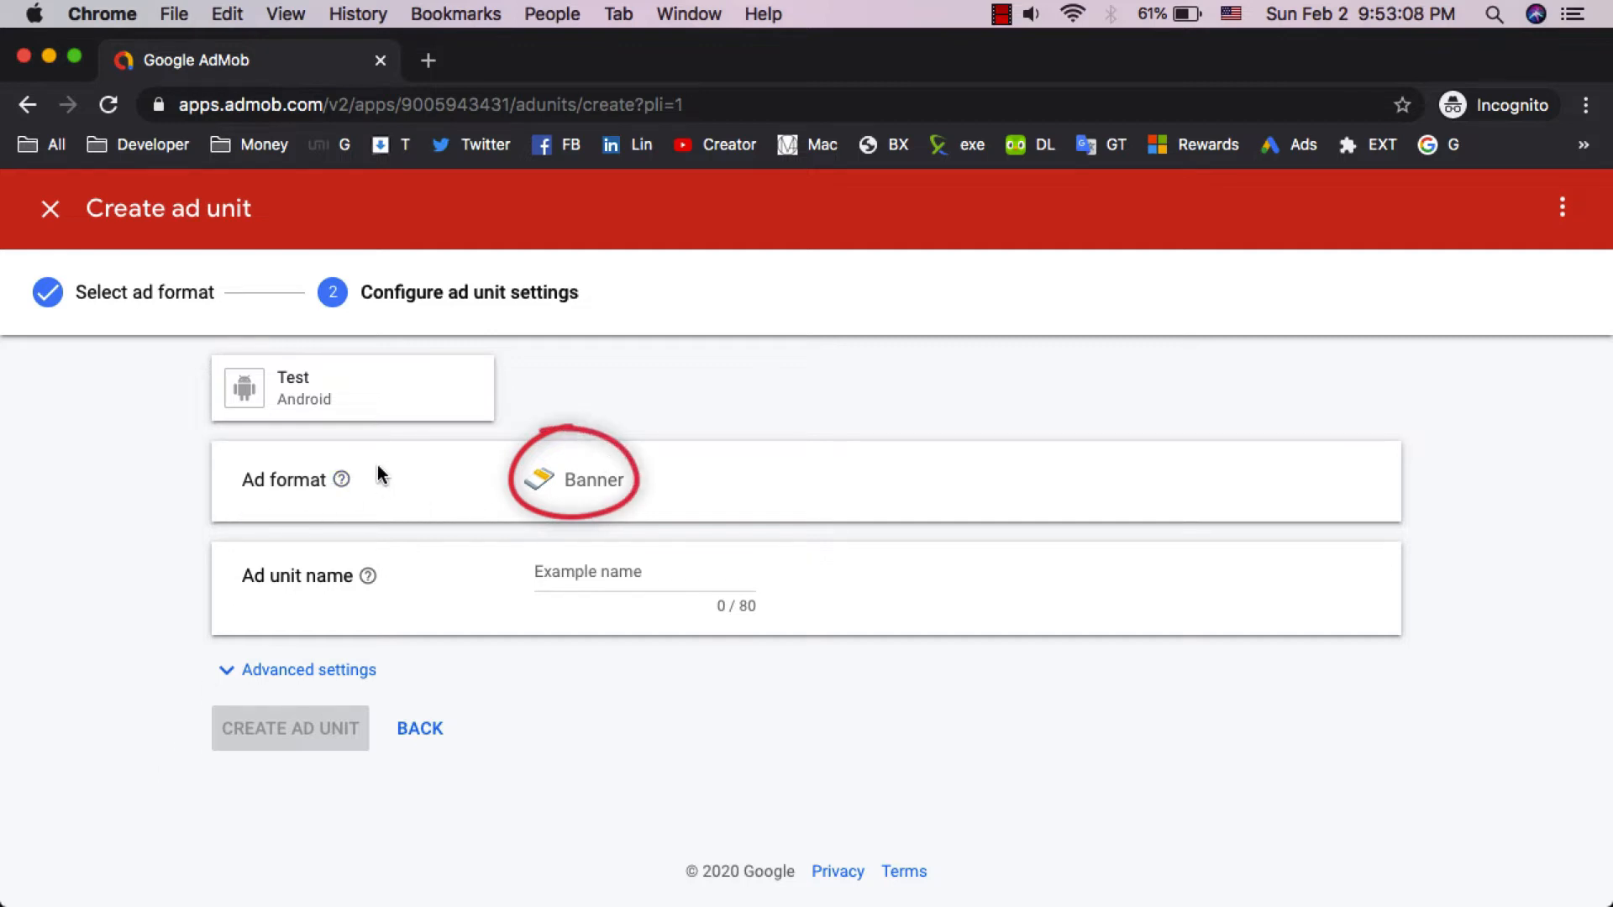
- Name the banner ad unit First Ads and create it
click(613, 574)
text(First Ads)
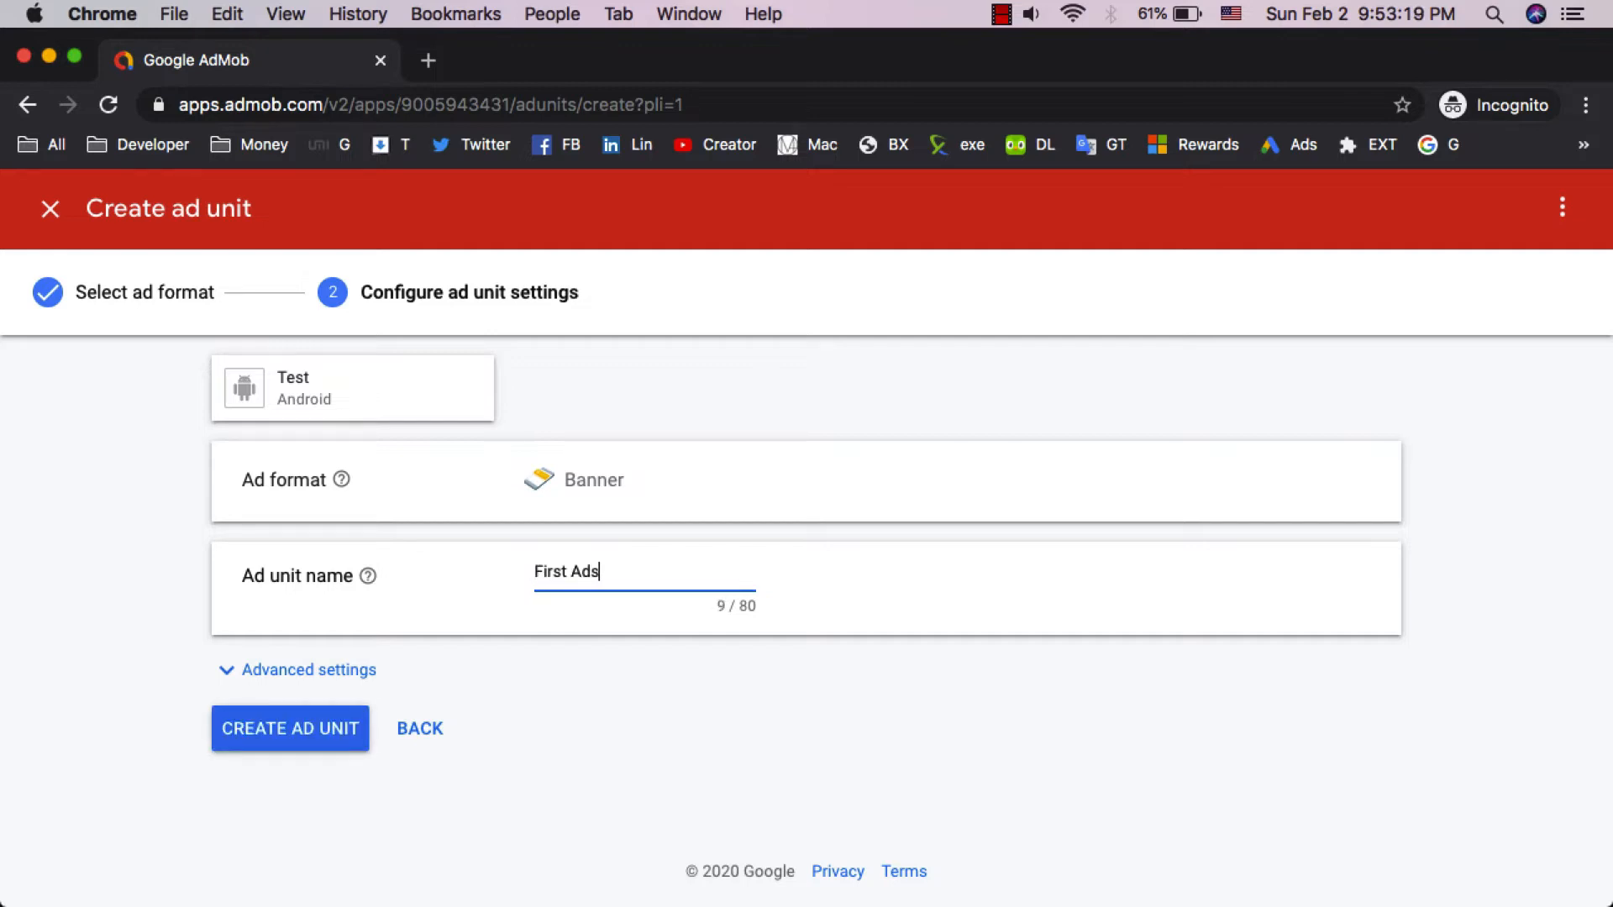
click(629, 678)
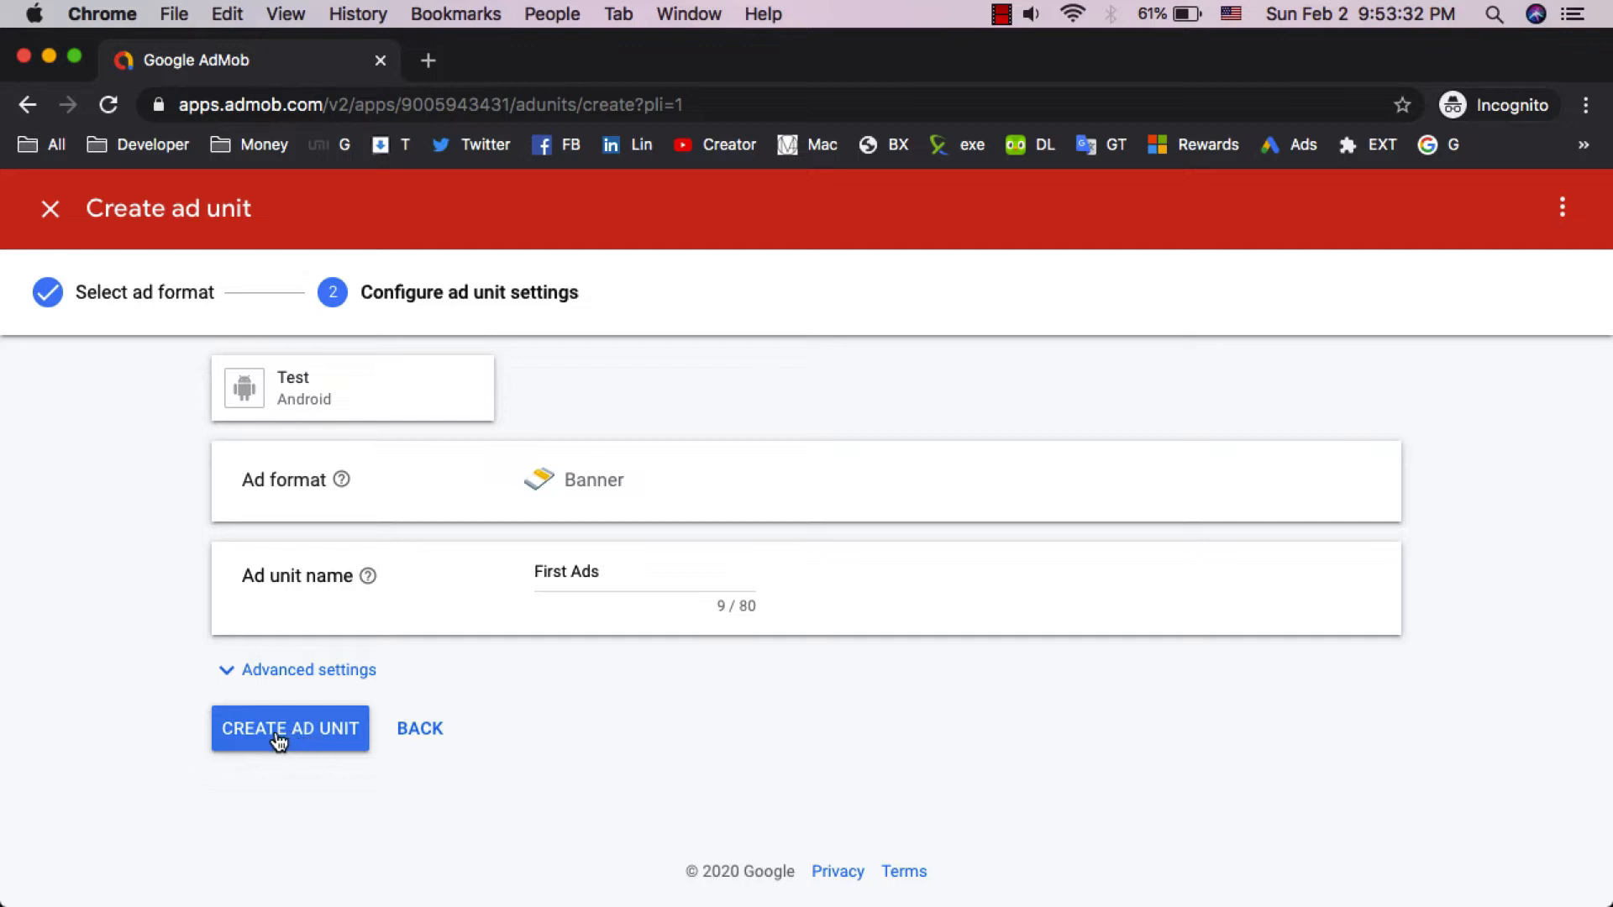
click(278, 739)
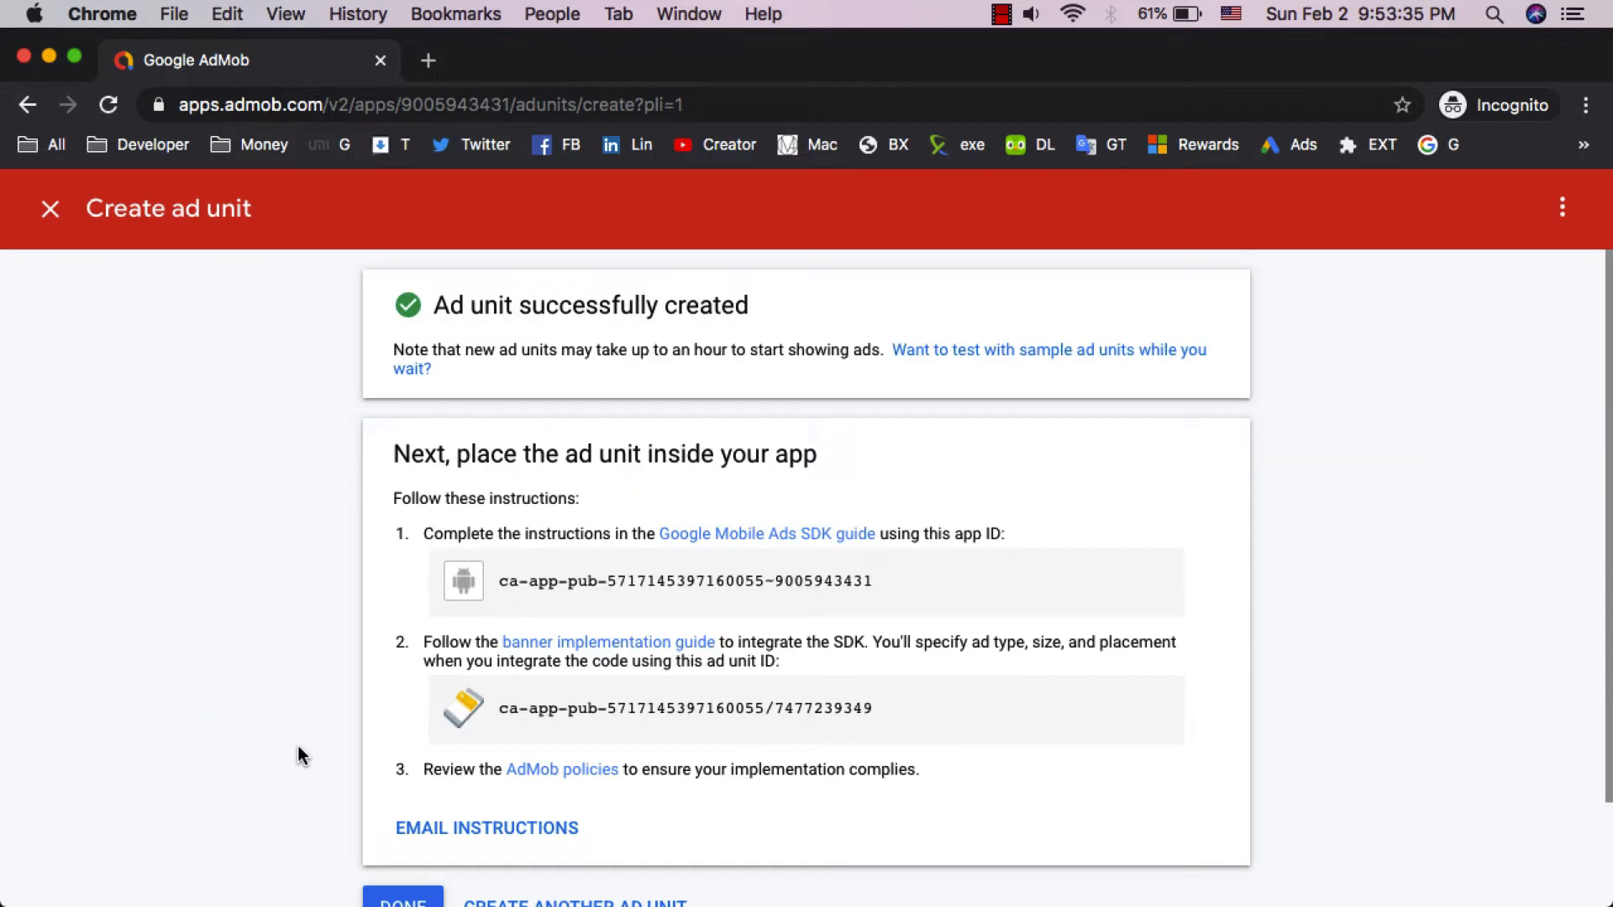
- Copy the new banner's ad unit ID from the setup instructions
scroll(840, 666, down, 2)
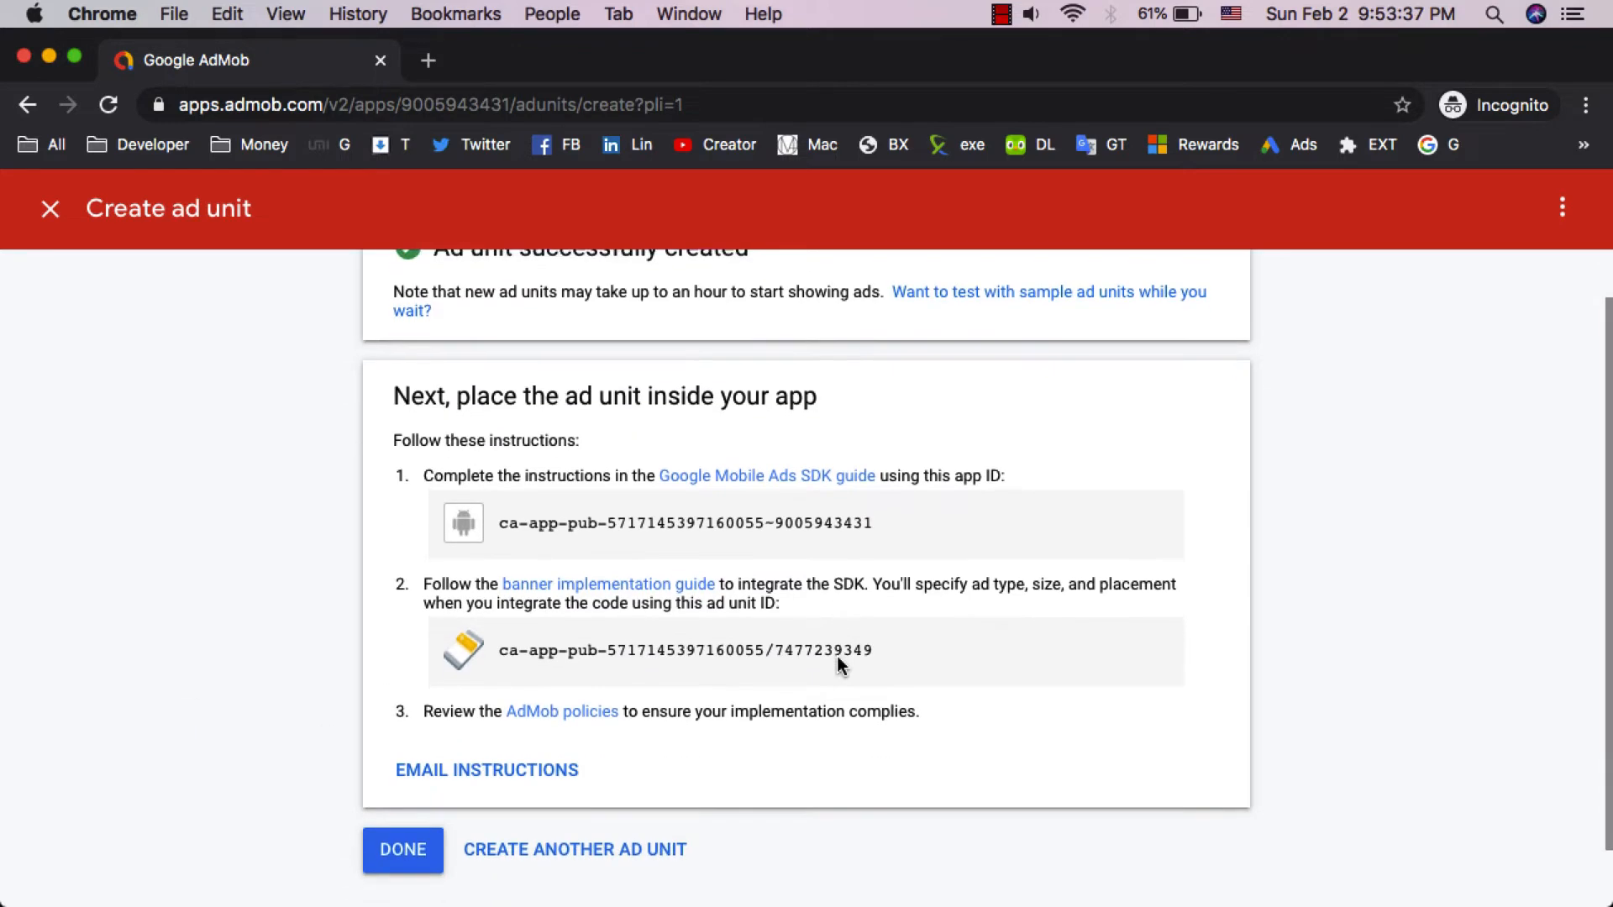
scroll(839, 659, up, 2)
scroll(838, 658, down, 2)
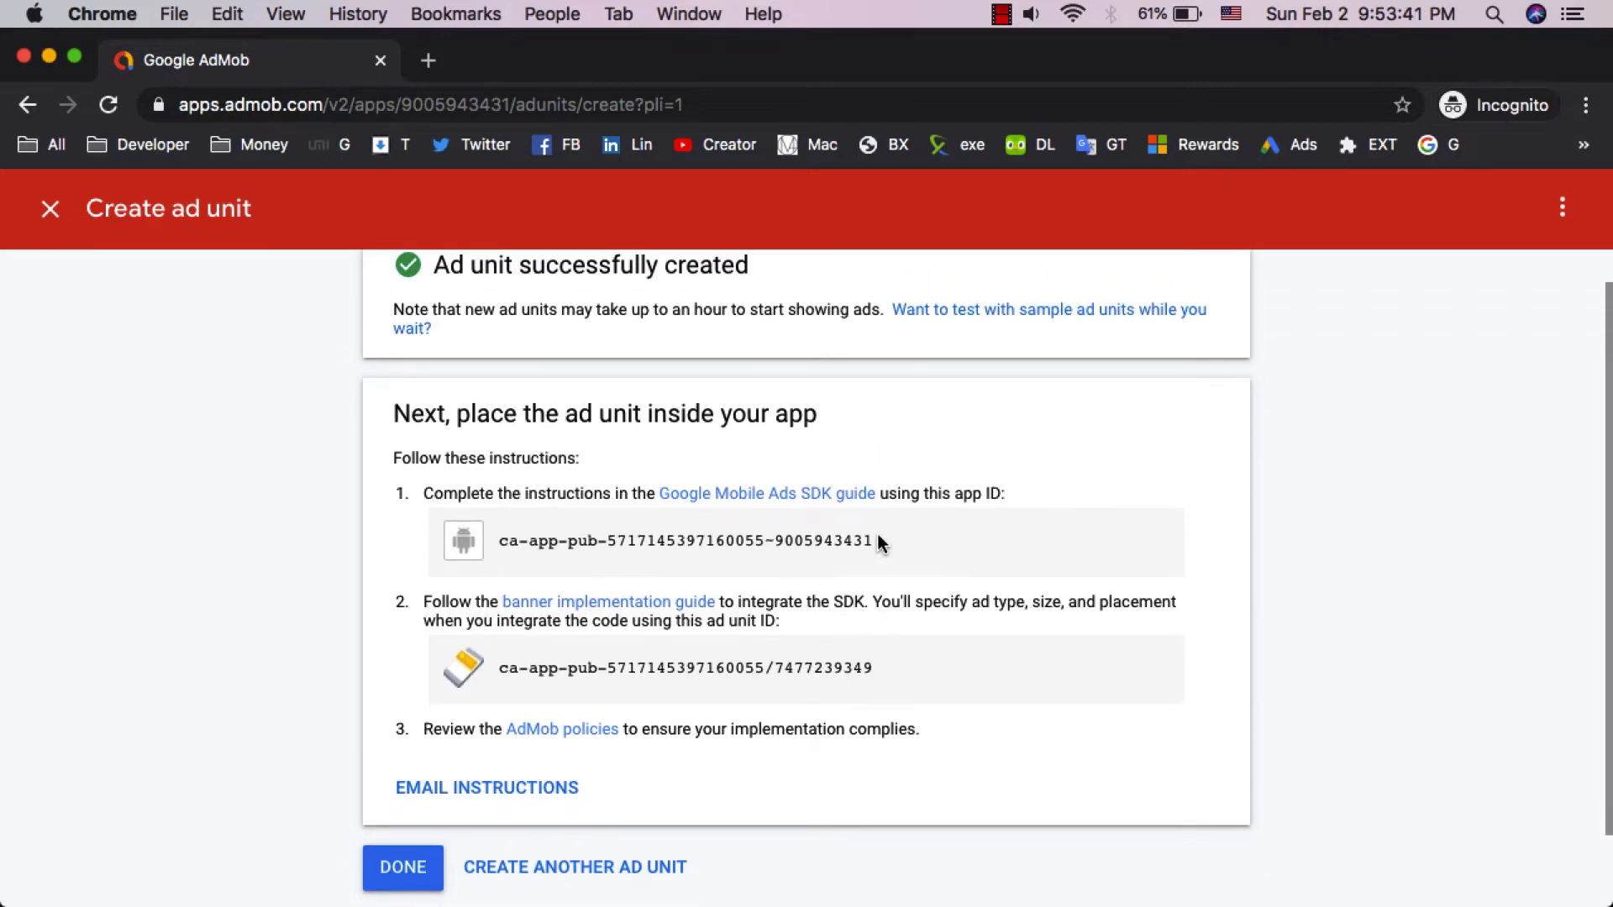
ctrl+scroll(876, 531, up, 5)
scroll(878, 542, down, 1)
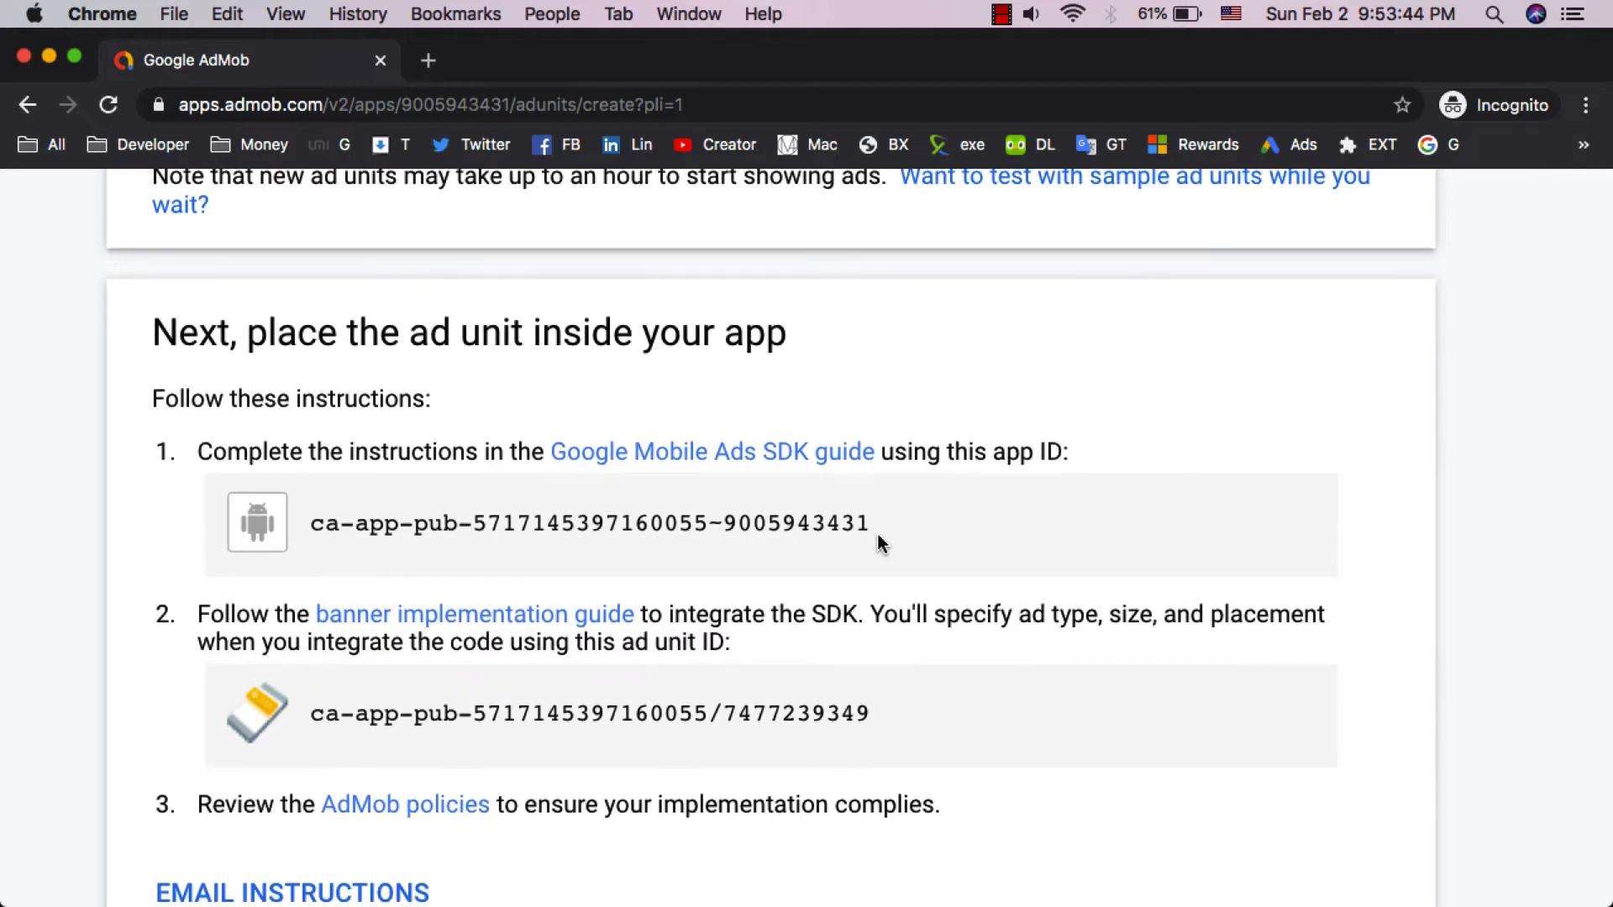
scroll(877, 538, down, 3)
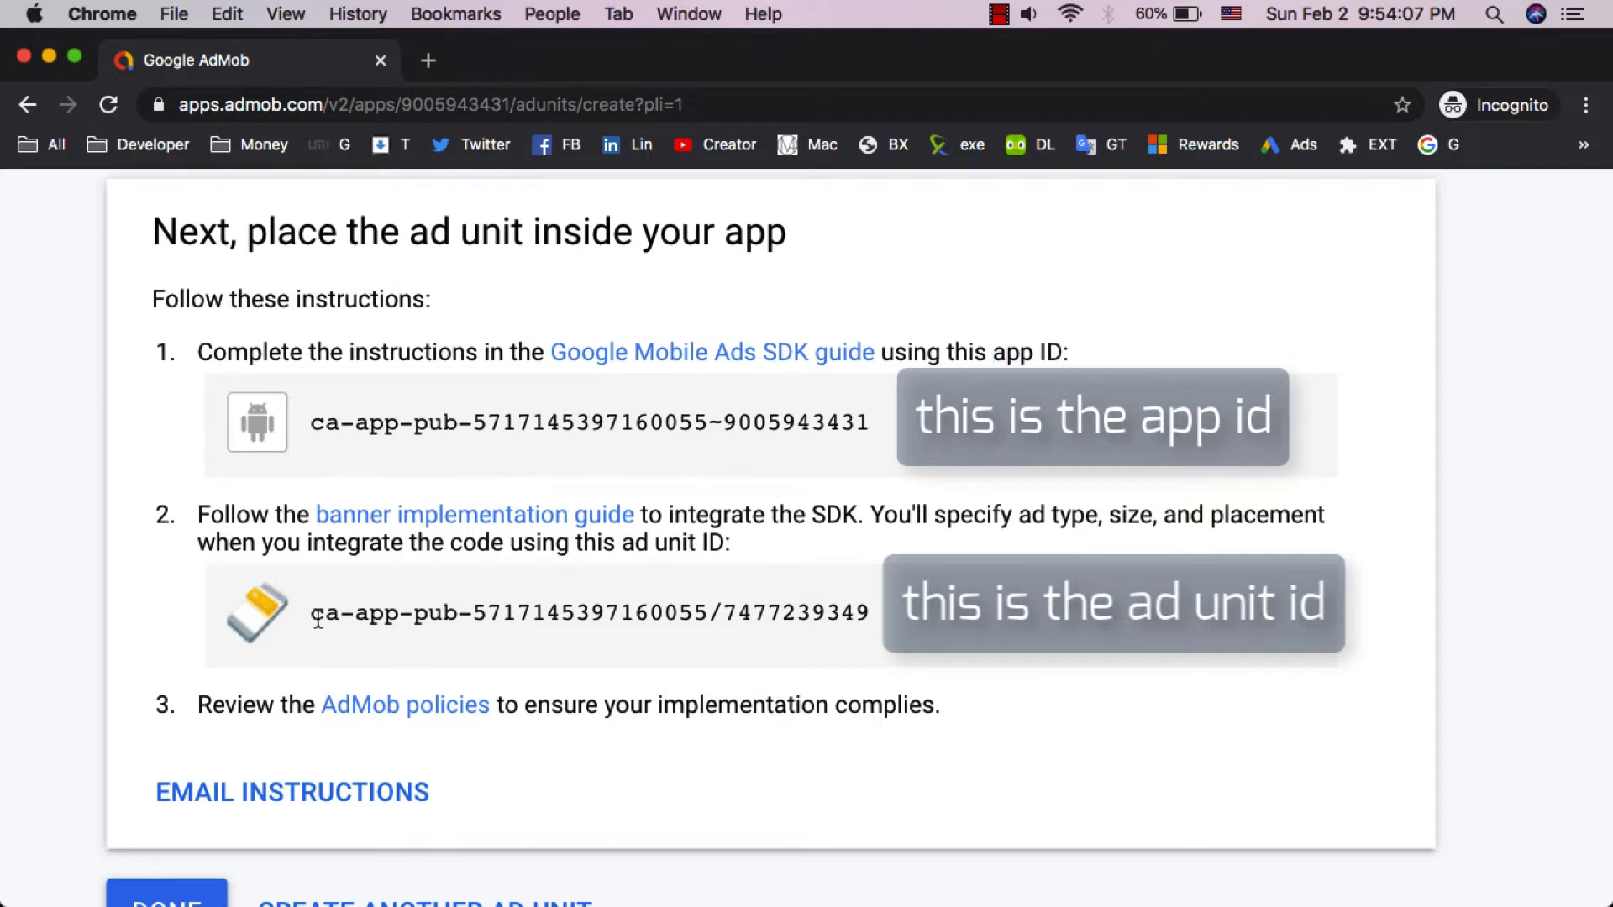
drag(995, 347, 1056, 348)
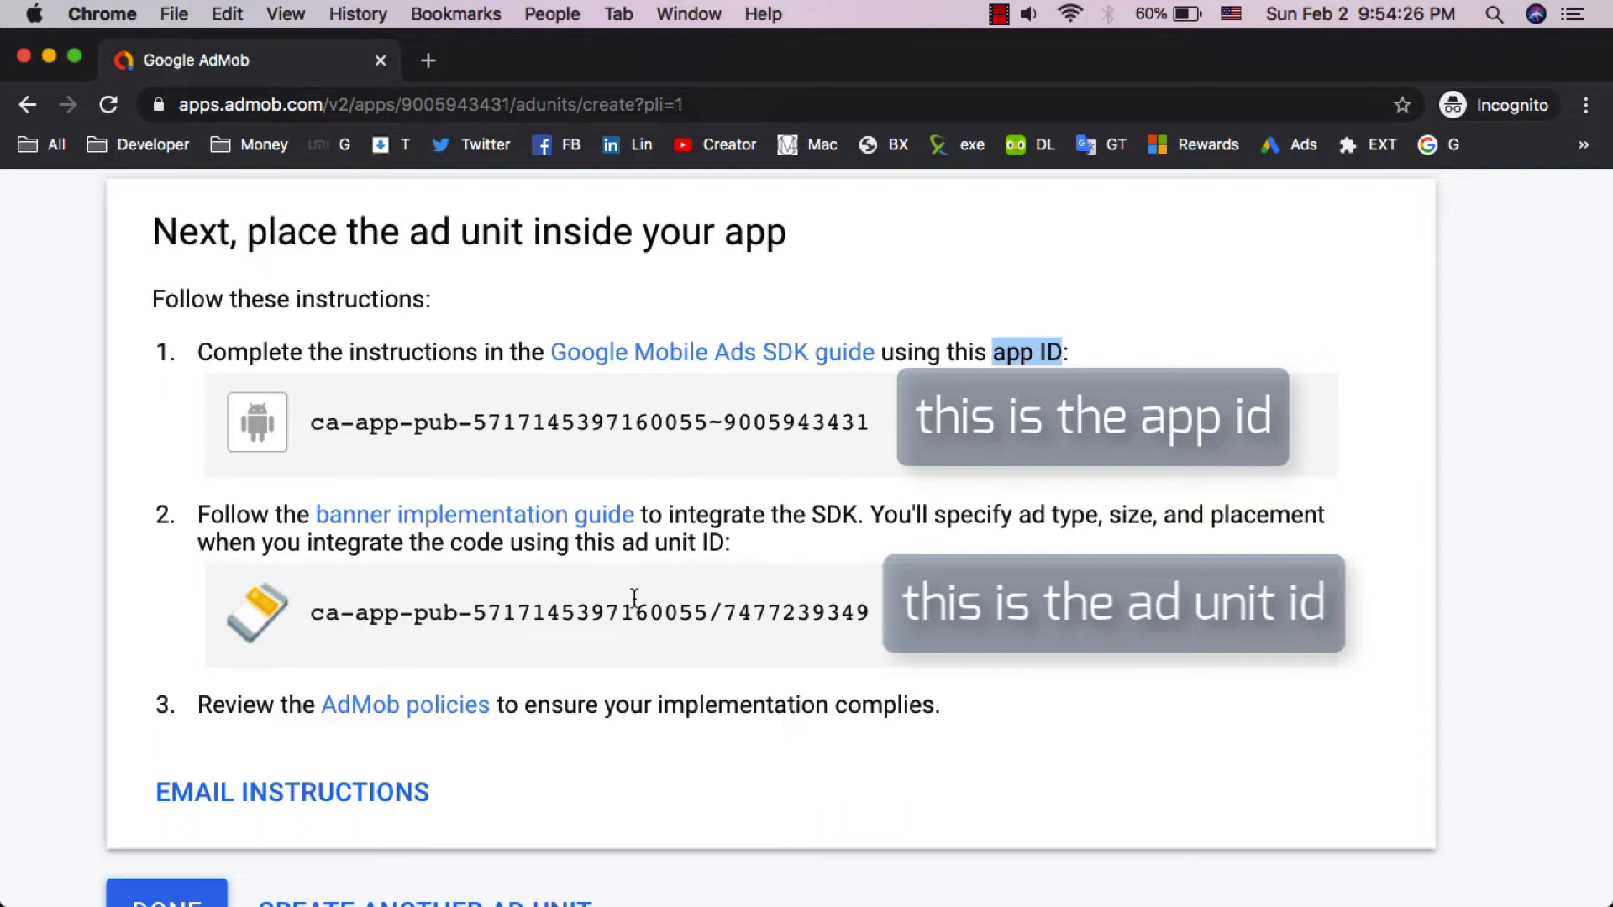
click(381, 612)
drag(313, 610, 870, 614)
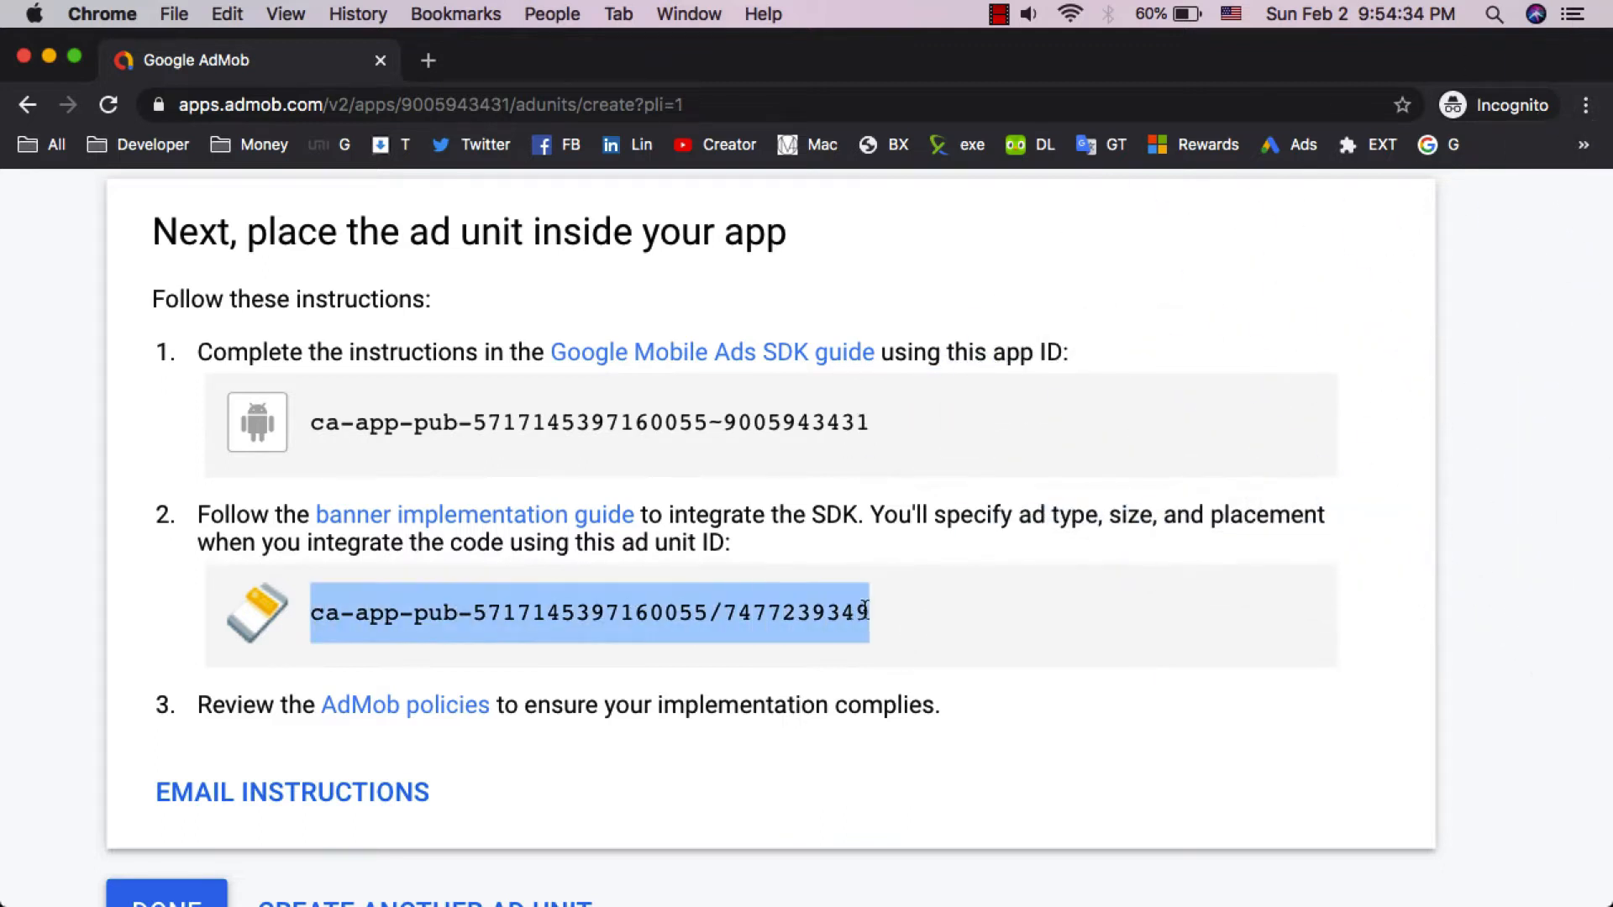
right_click(838, 617)
click(866, 651)
- Paste the ad unit ID into the AdMob Banner field of the project's advertisement settings
key(super+Tab)
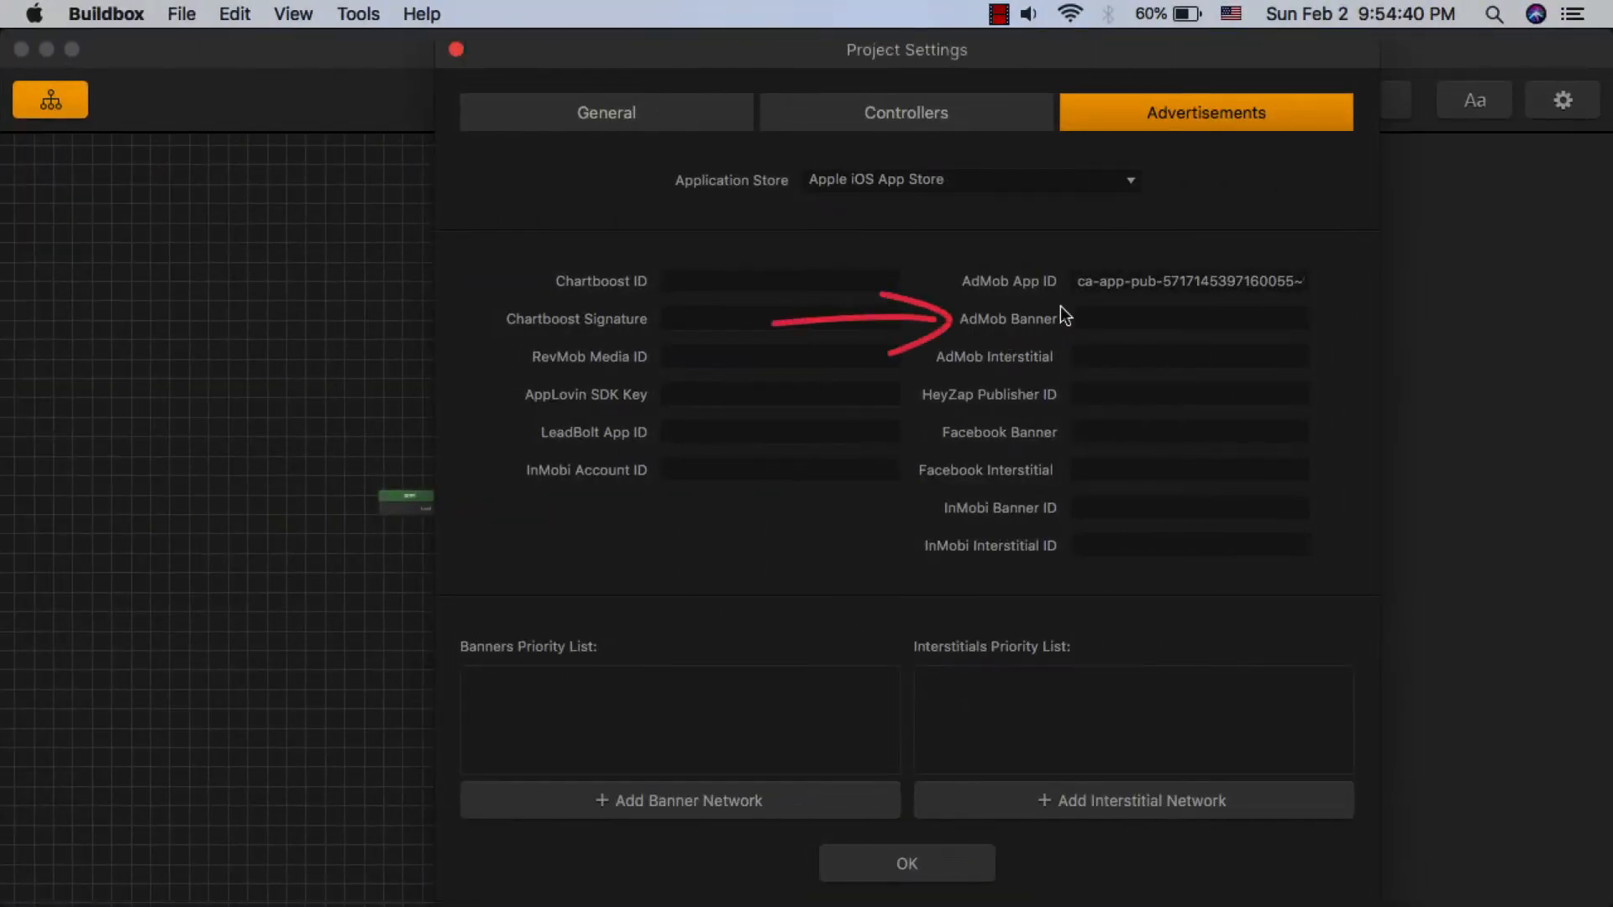
click(1086, 317)
right_click(1102, 316)
click(1117, 464)
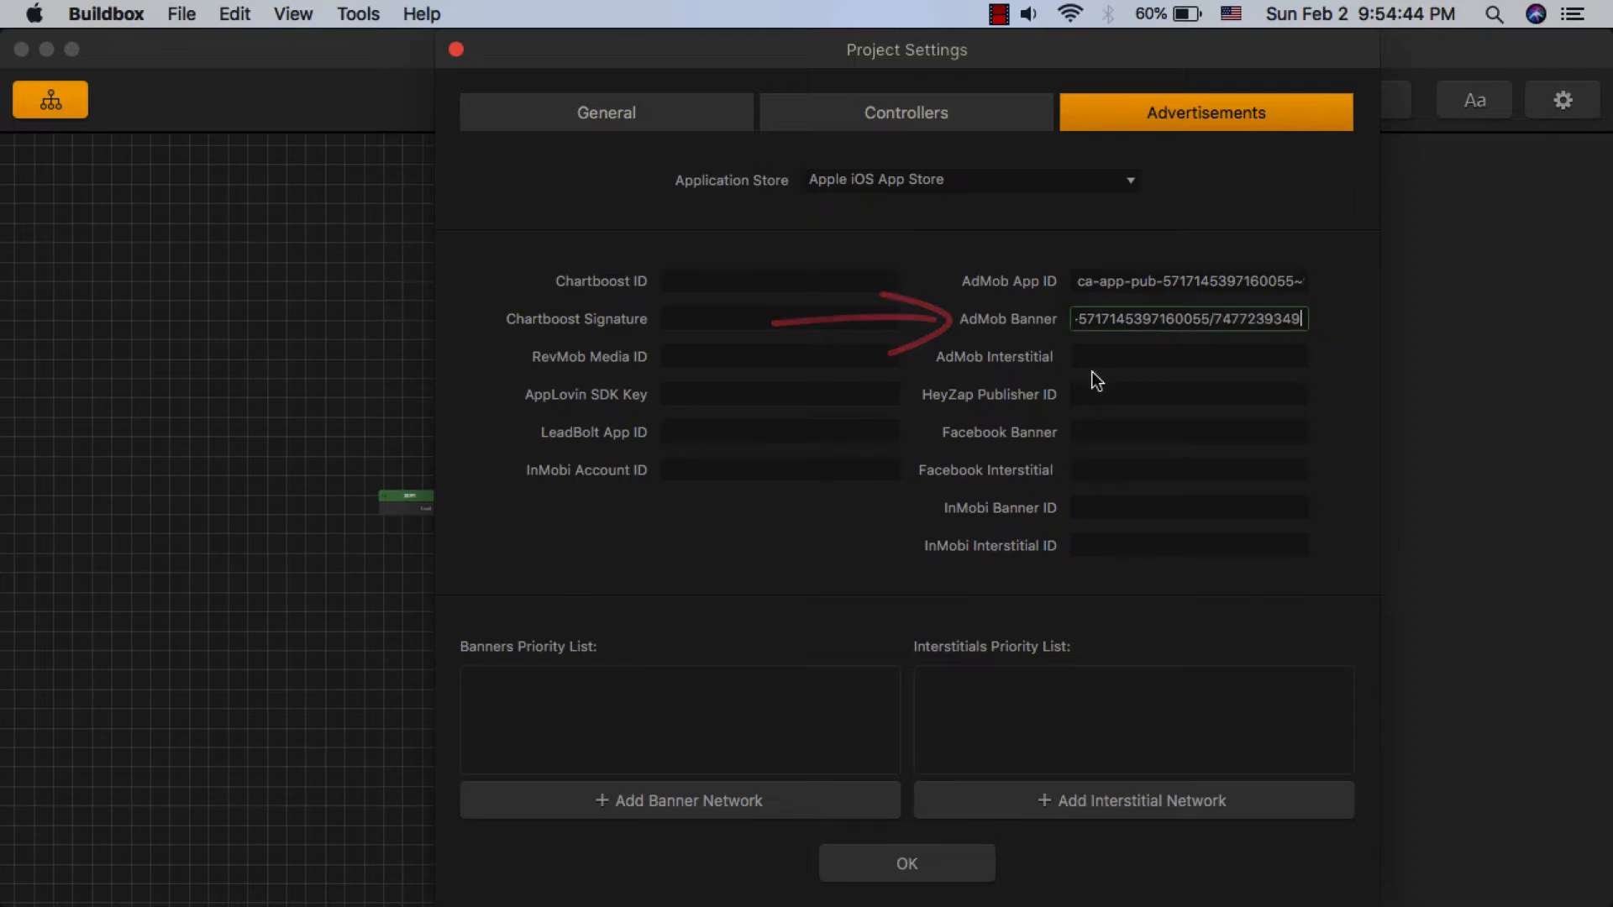
click(1091, 361)
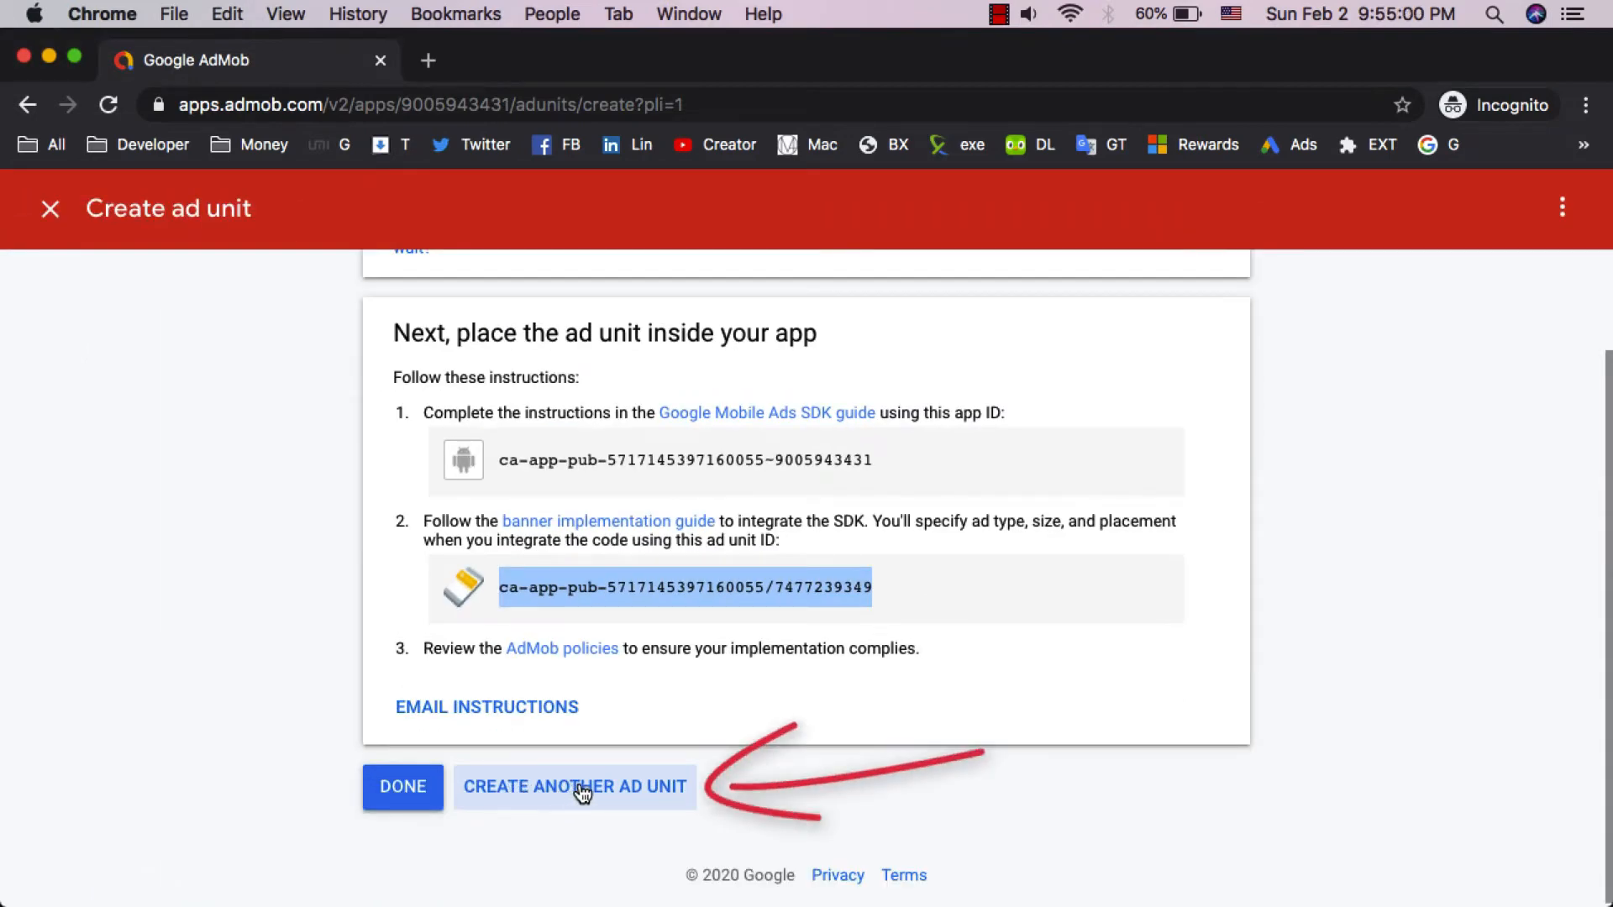
- Create another ad unit for the Test app, choosing the Interstitial format and naming it Se
click(632, 794)
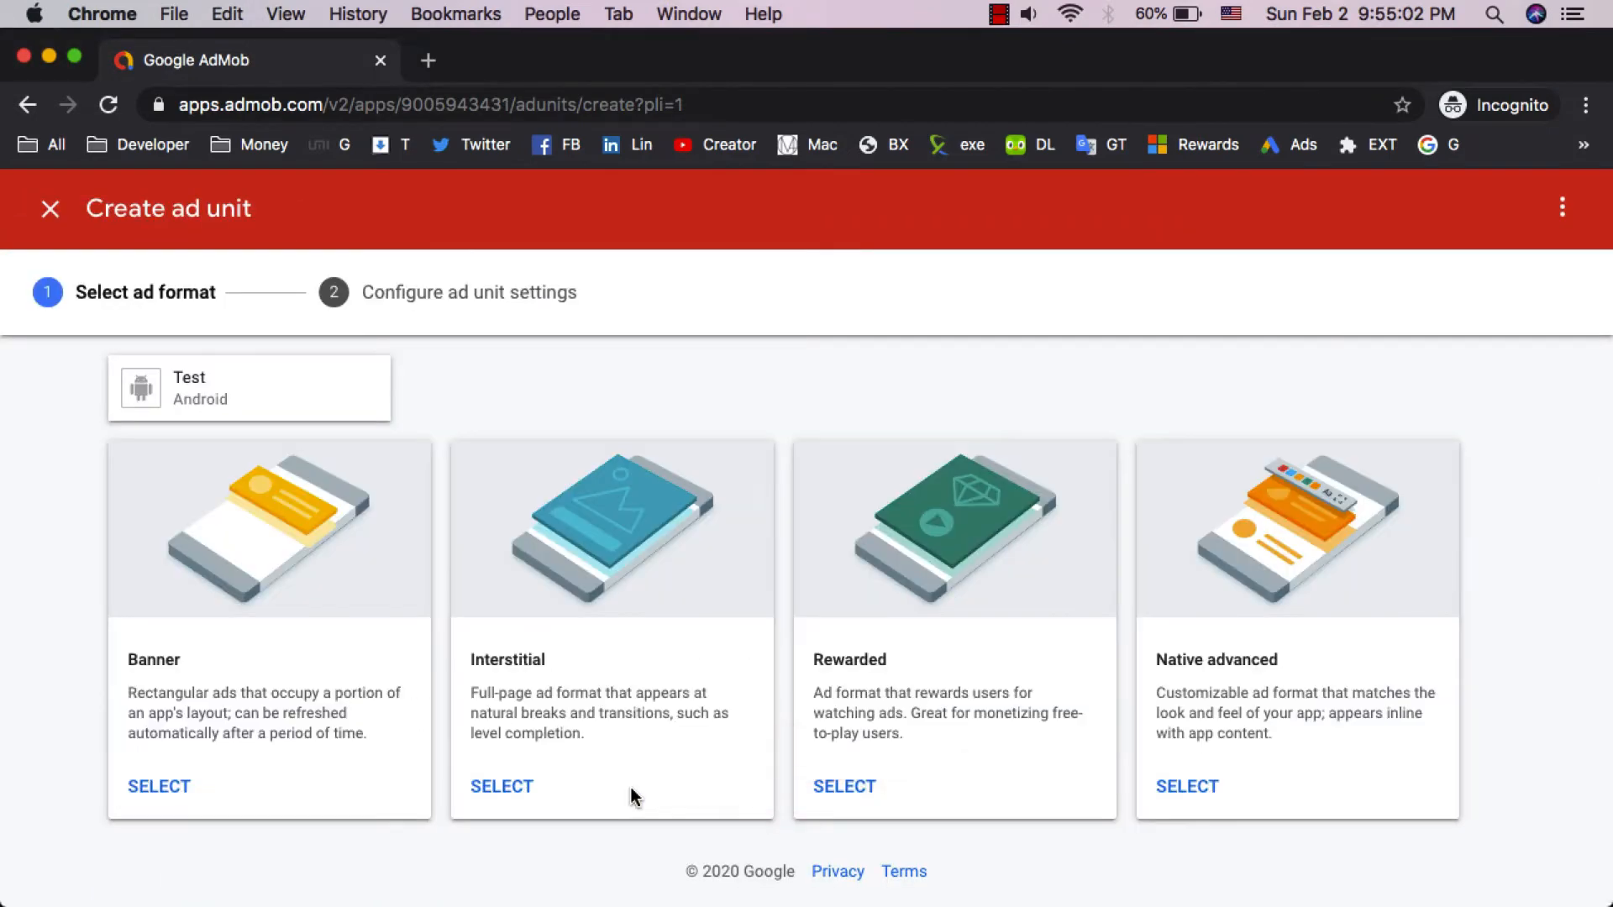
click(499, 787)
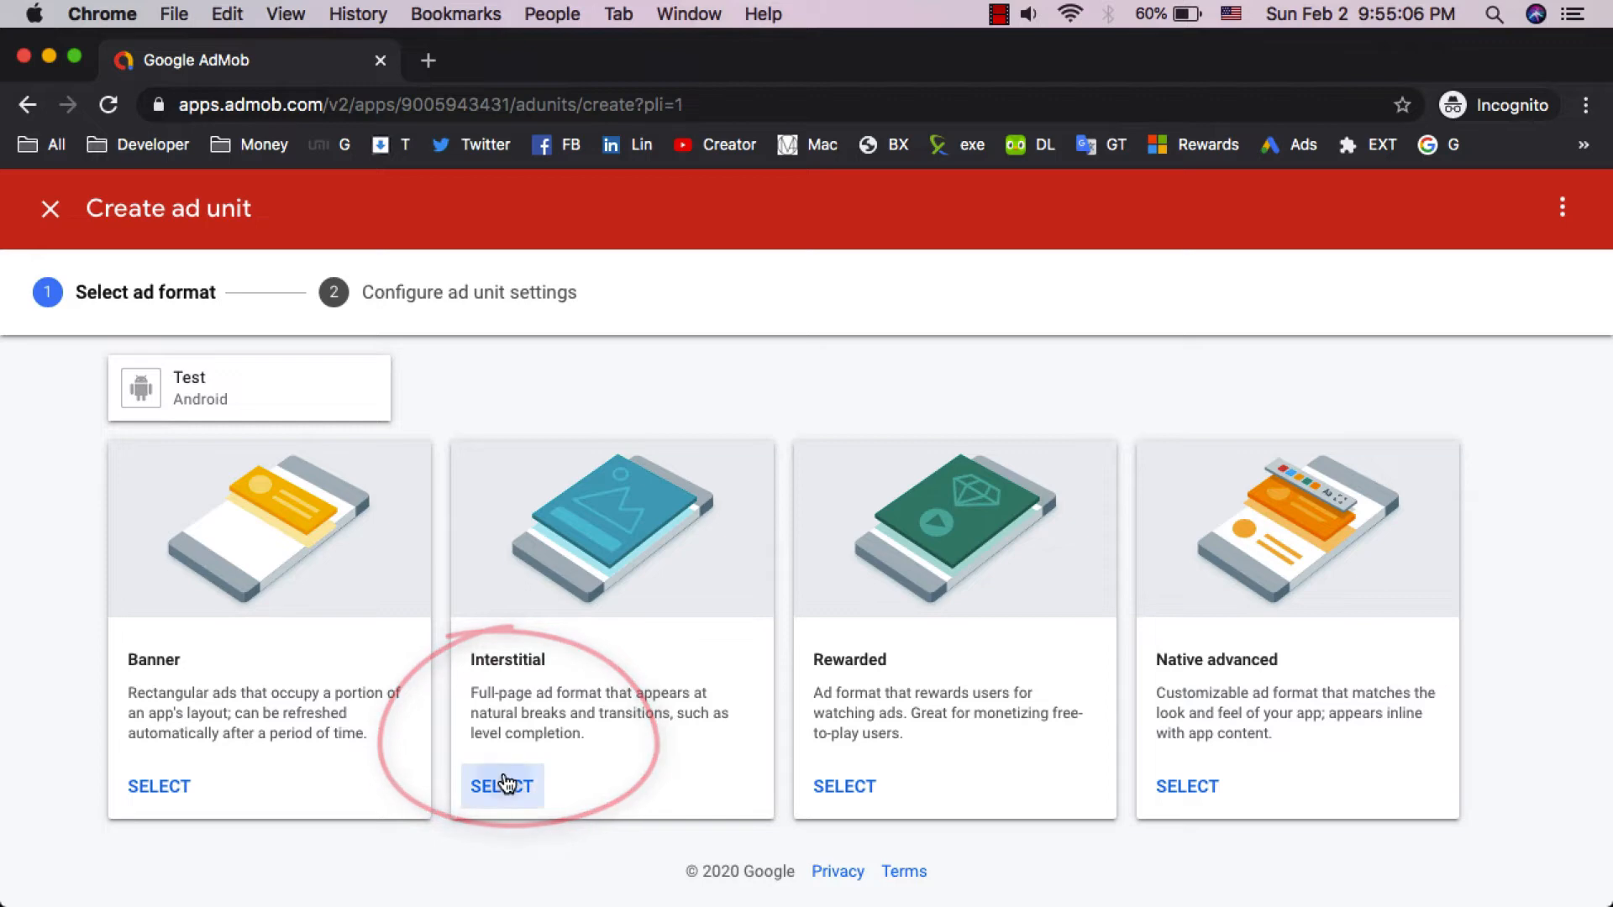
click(585, 574)
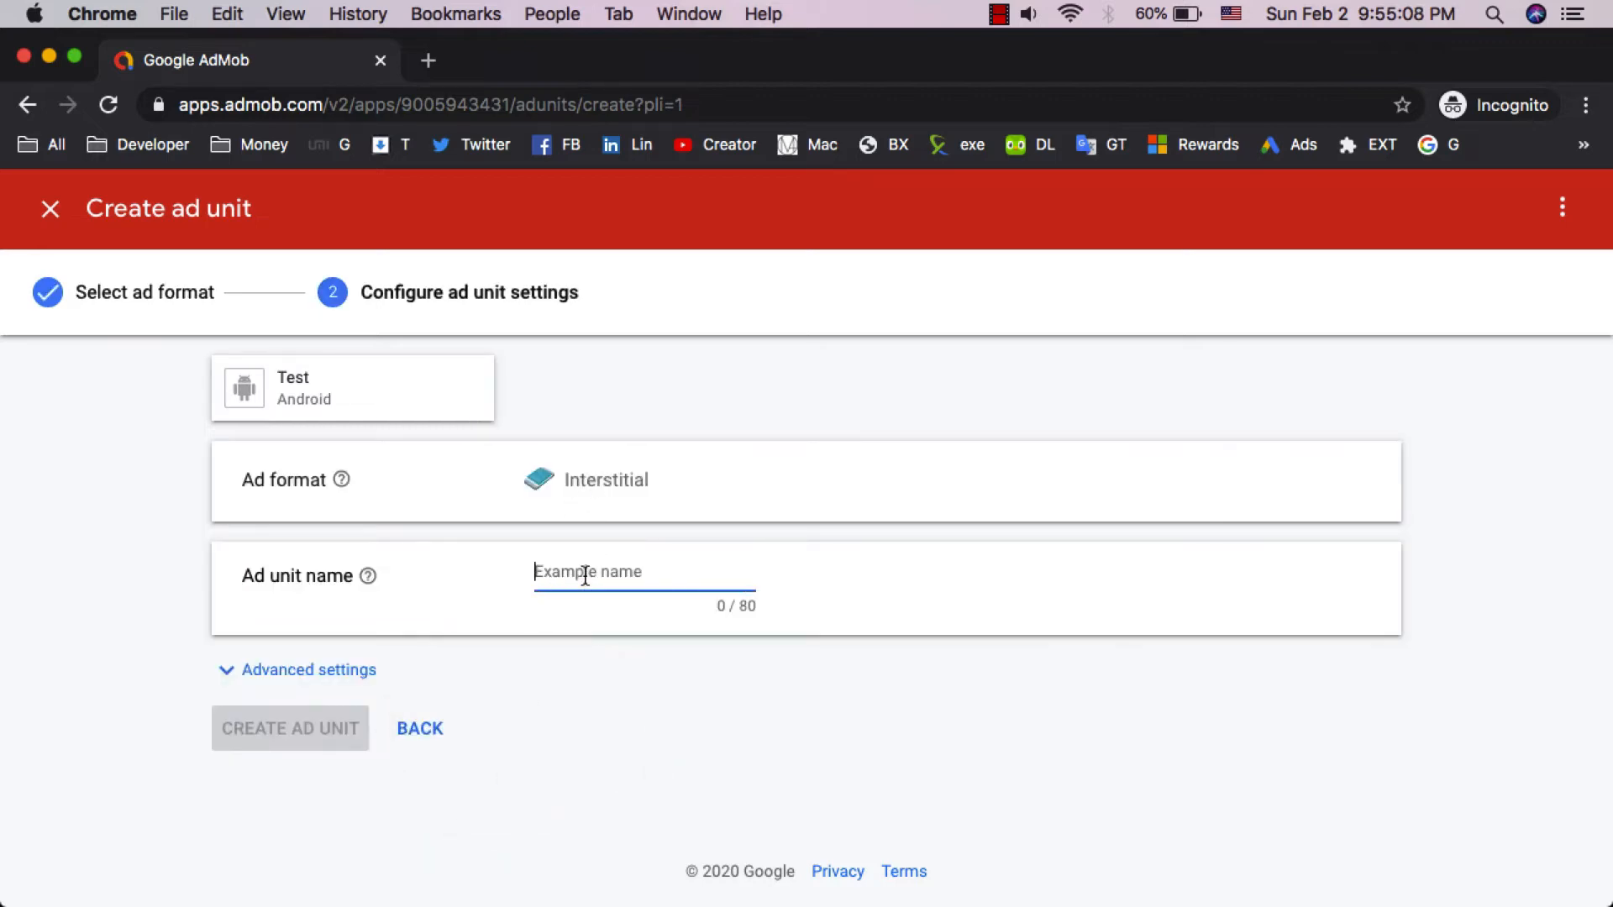
text(Sec Ads)
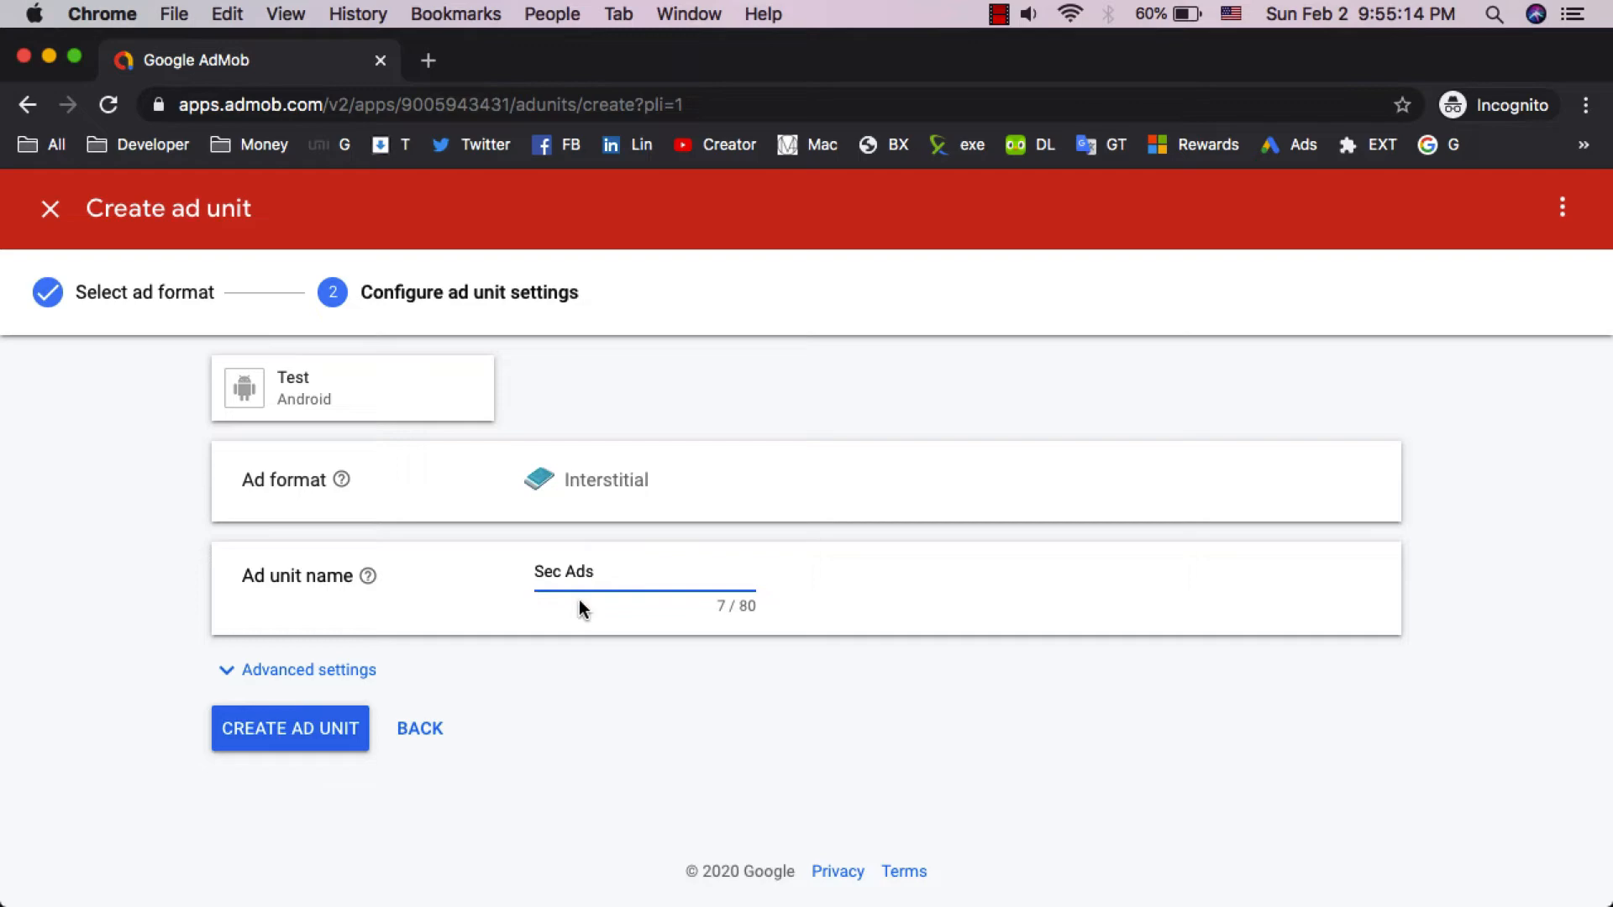
click(292, 739)
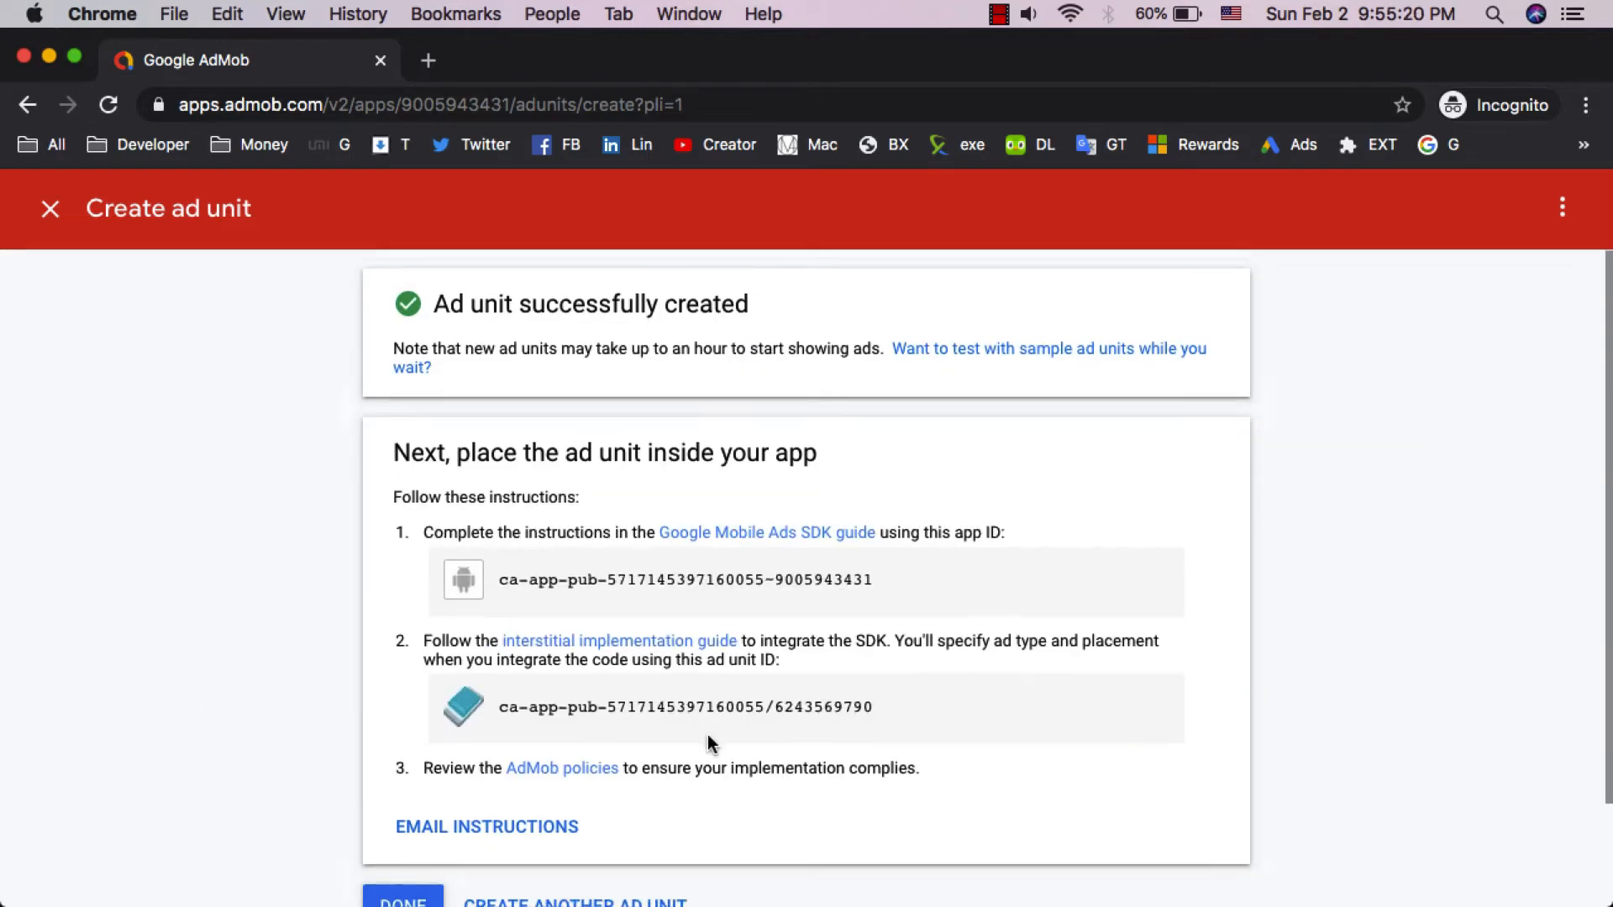
- Copy the new interstitial ad unit ID from the setup instructions
ctrl+scroll(752, 731, up, 4)
scroll(769, 619, right, 1)
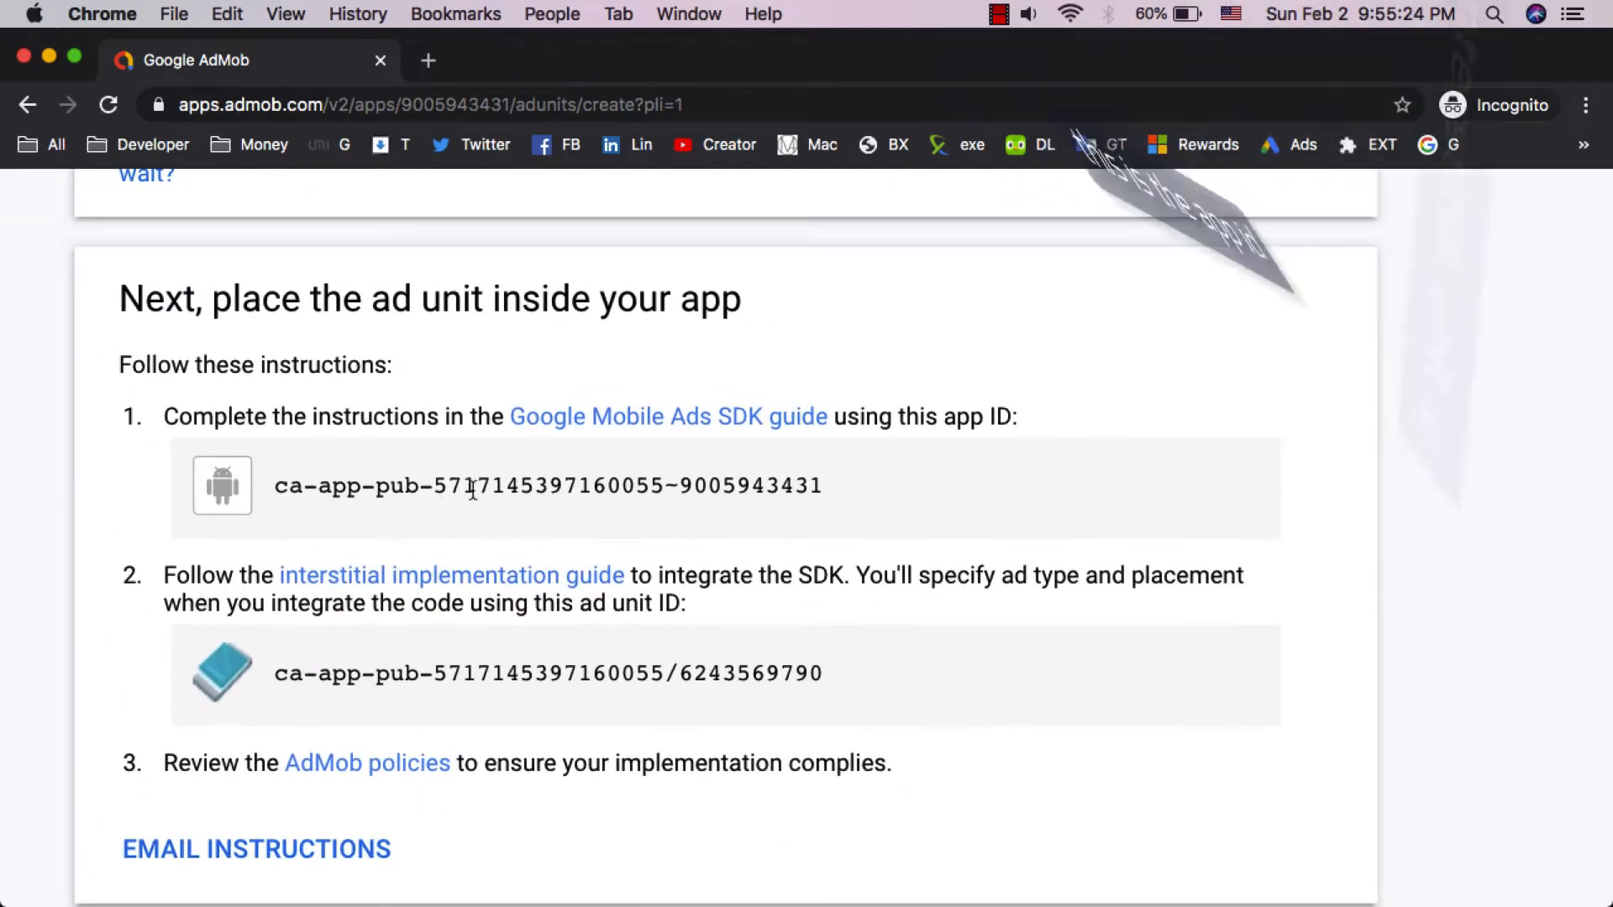
drag(274, 673, 809, 672)
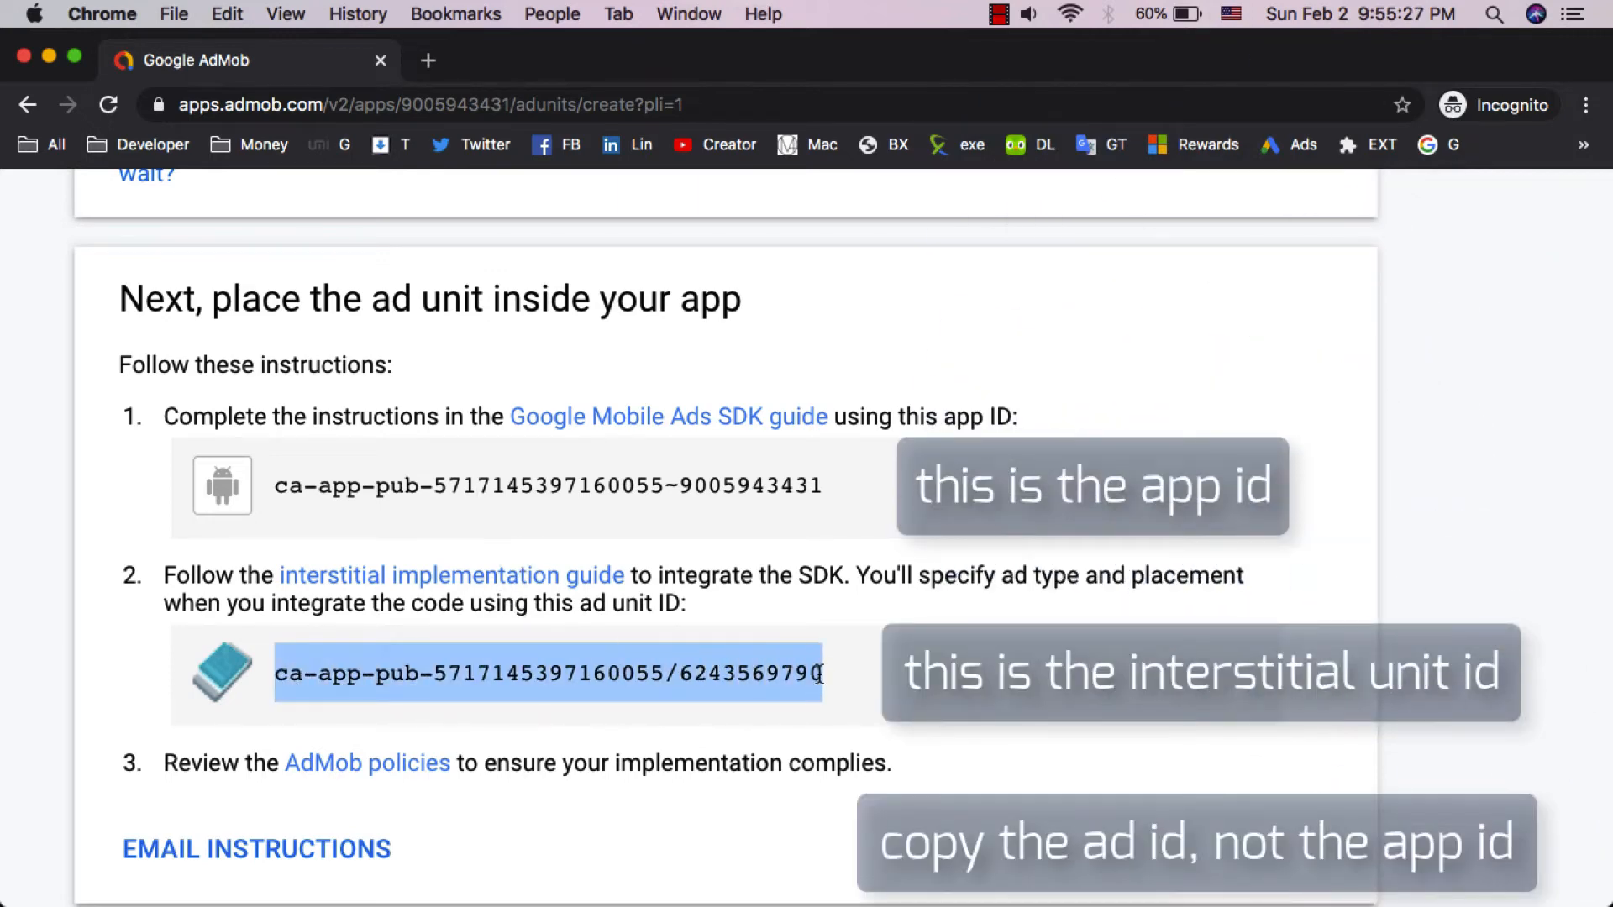
right_click(810, 672)
click(849, 721)
- Paste the interstitial ad unit ID into the AdMob Interstitial field of the project's advertisement settings
key(ctrl+Right)
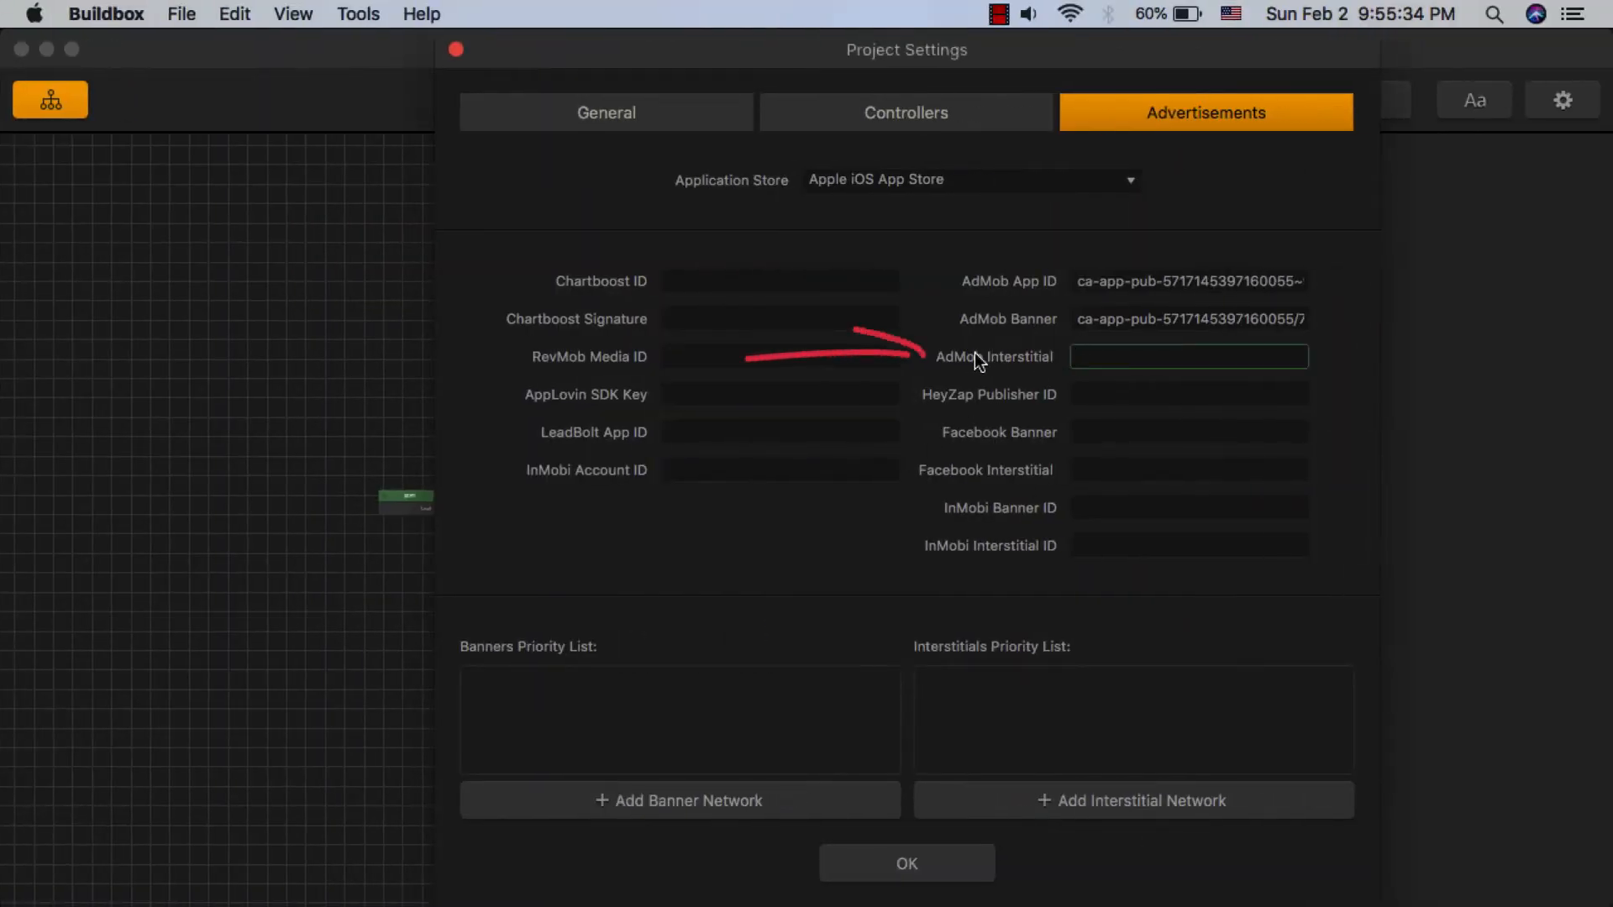
right_click(1098, 355)
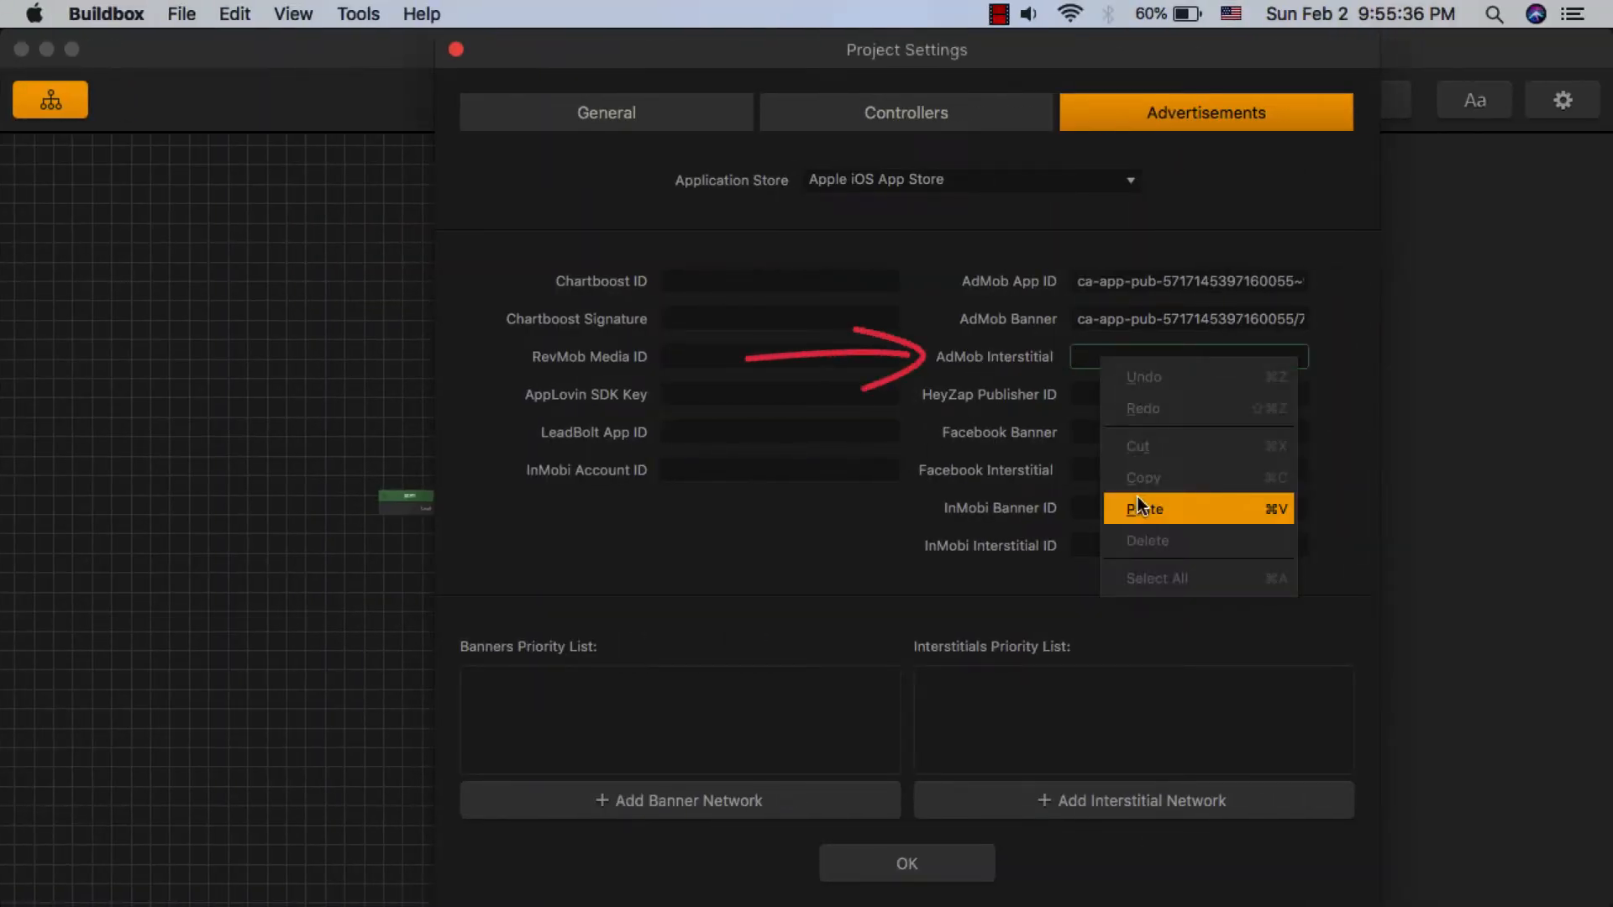
click(1138, 506)
drag(1096, 358, 1005, 353)
click(1067, 369)
click(1107, 389)
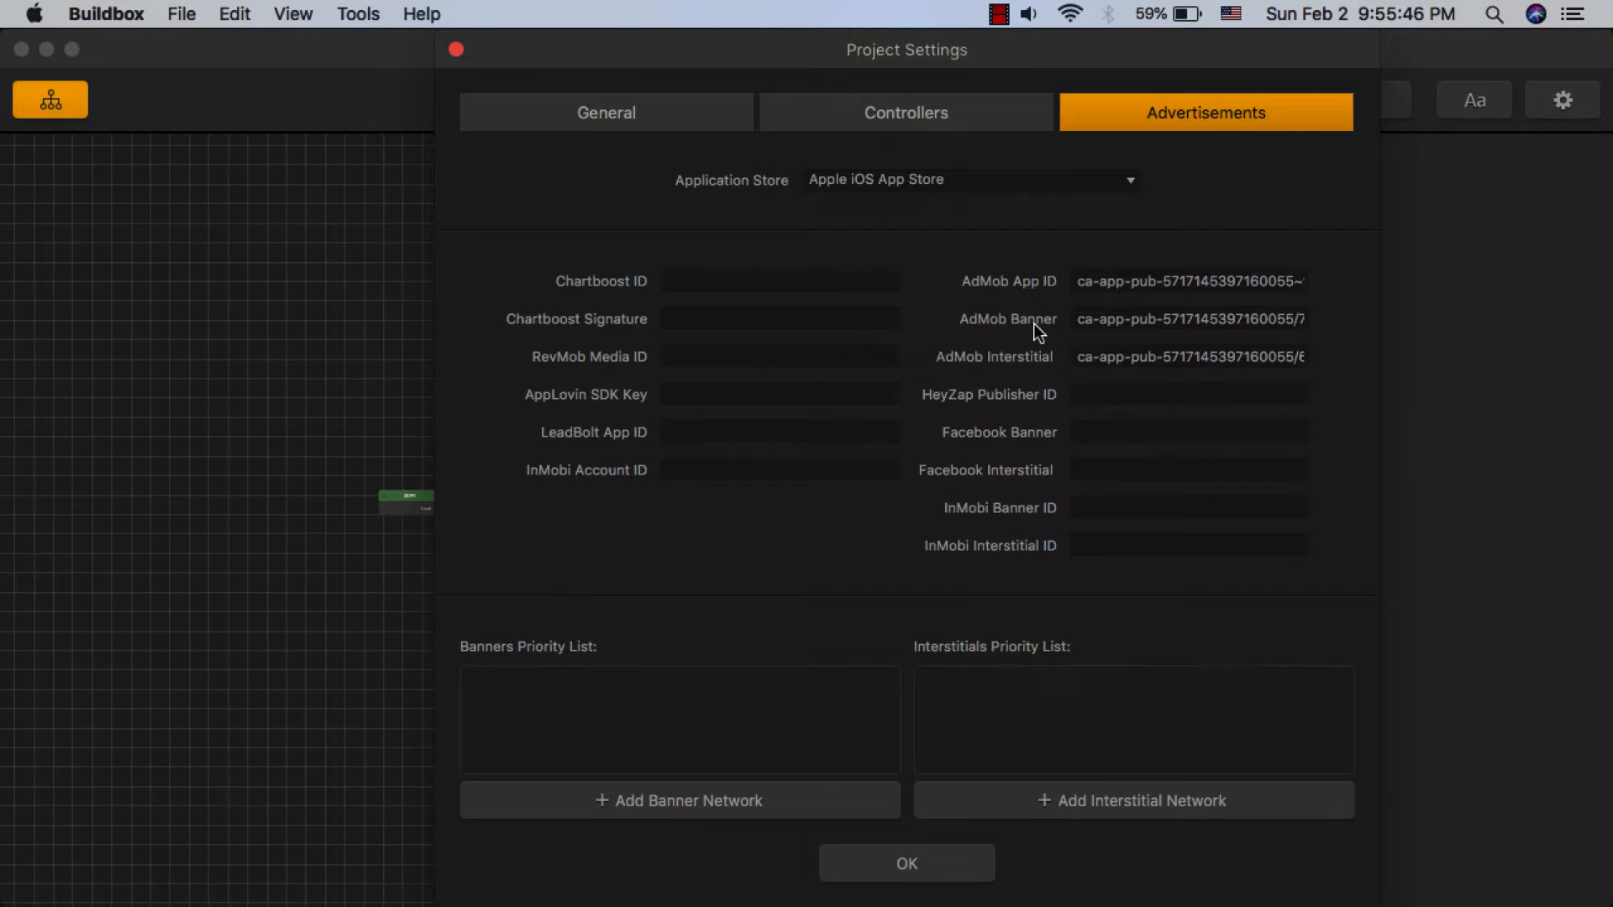
- Return to the browser and finish the interstitial ad unit setup
key(ctrl+Left)
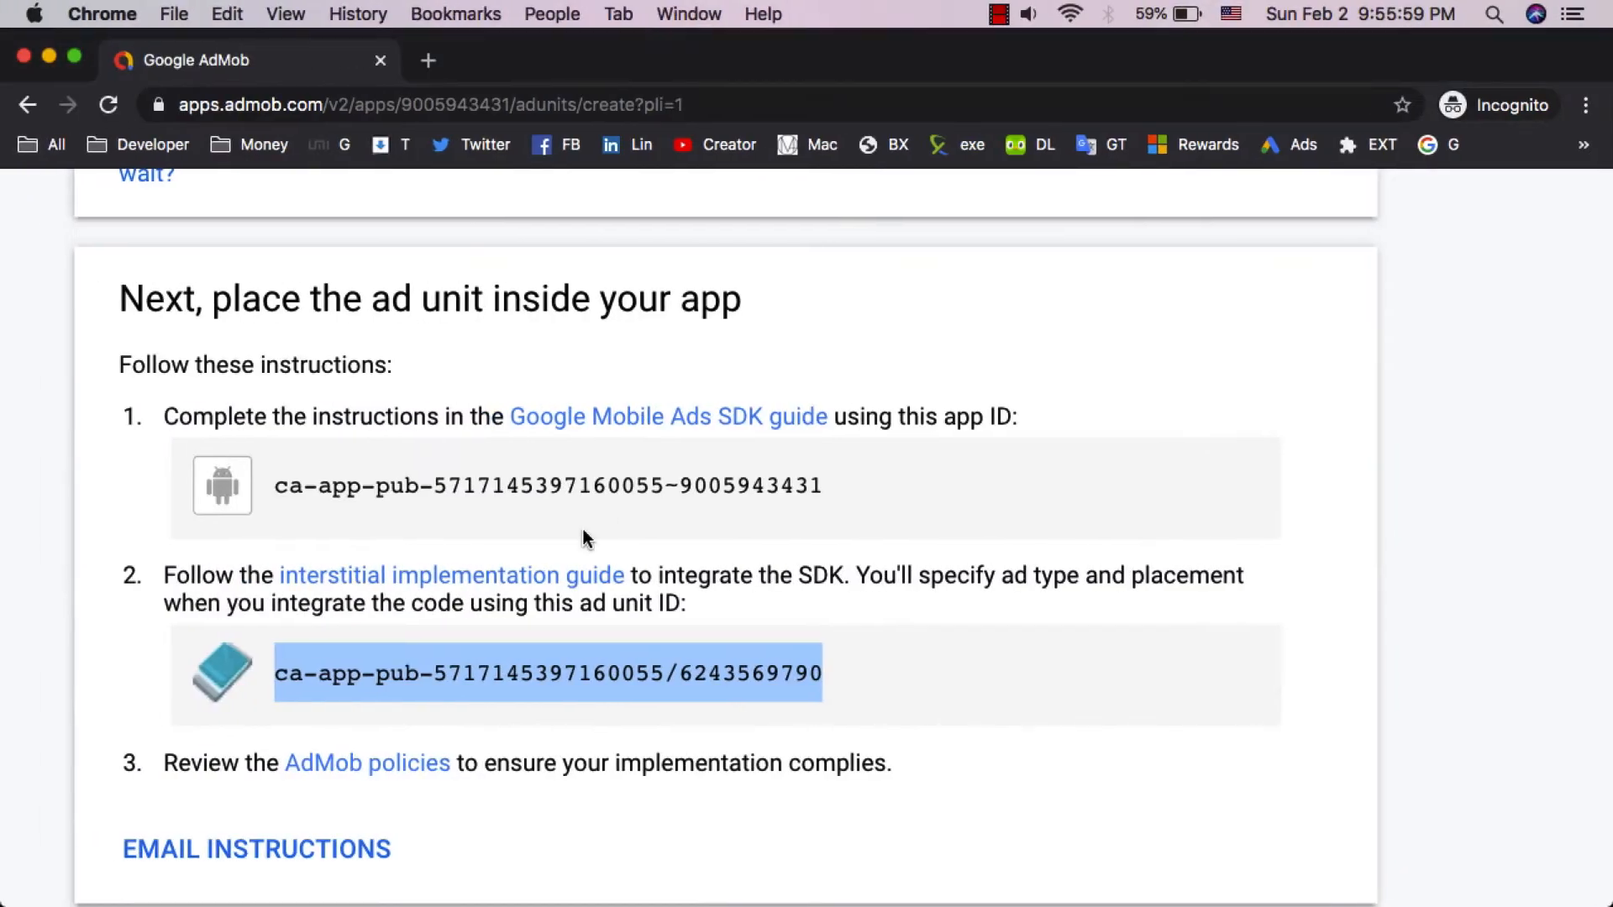
ctrl+scroll(584, 531, down, 5)
scroll(680, 458, down, 1)
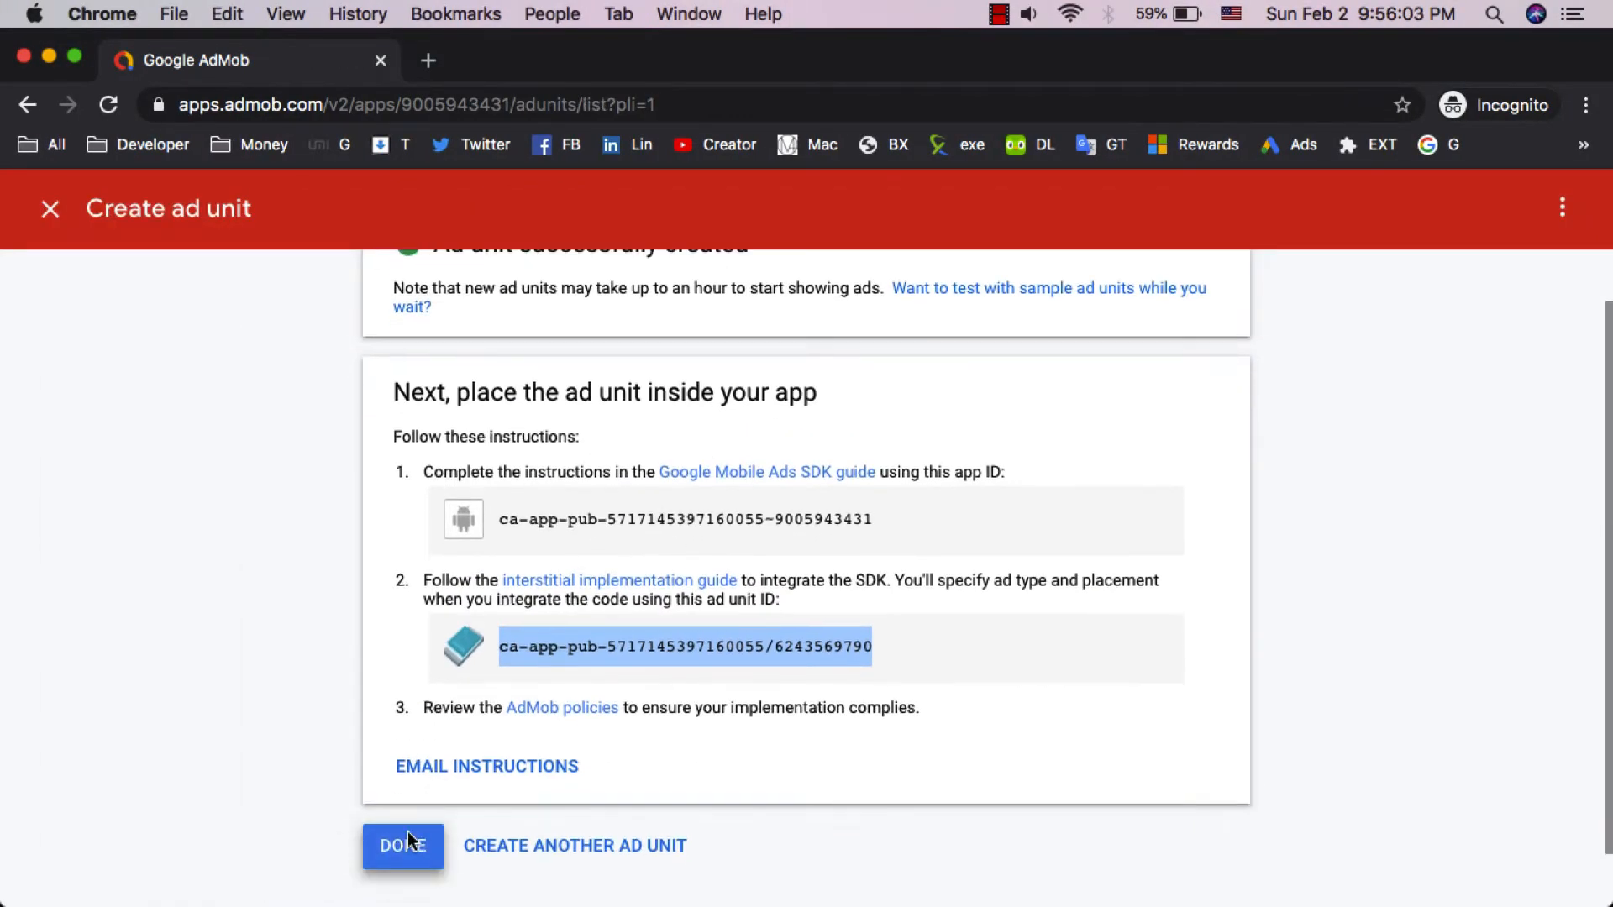
click(404, 846)
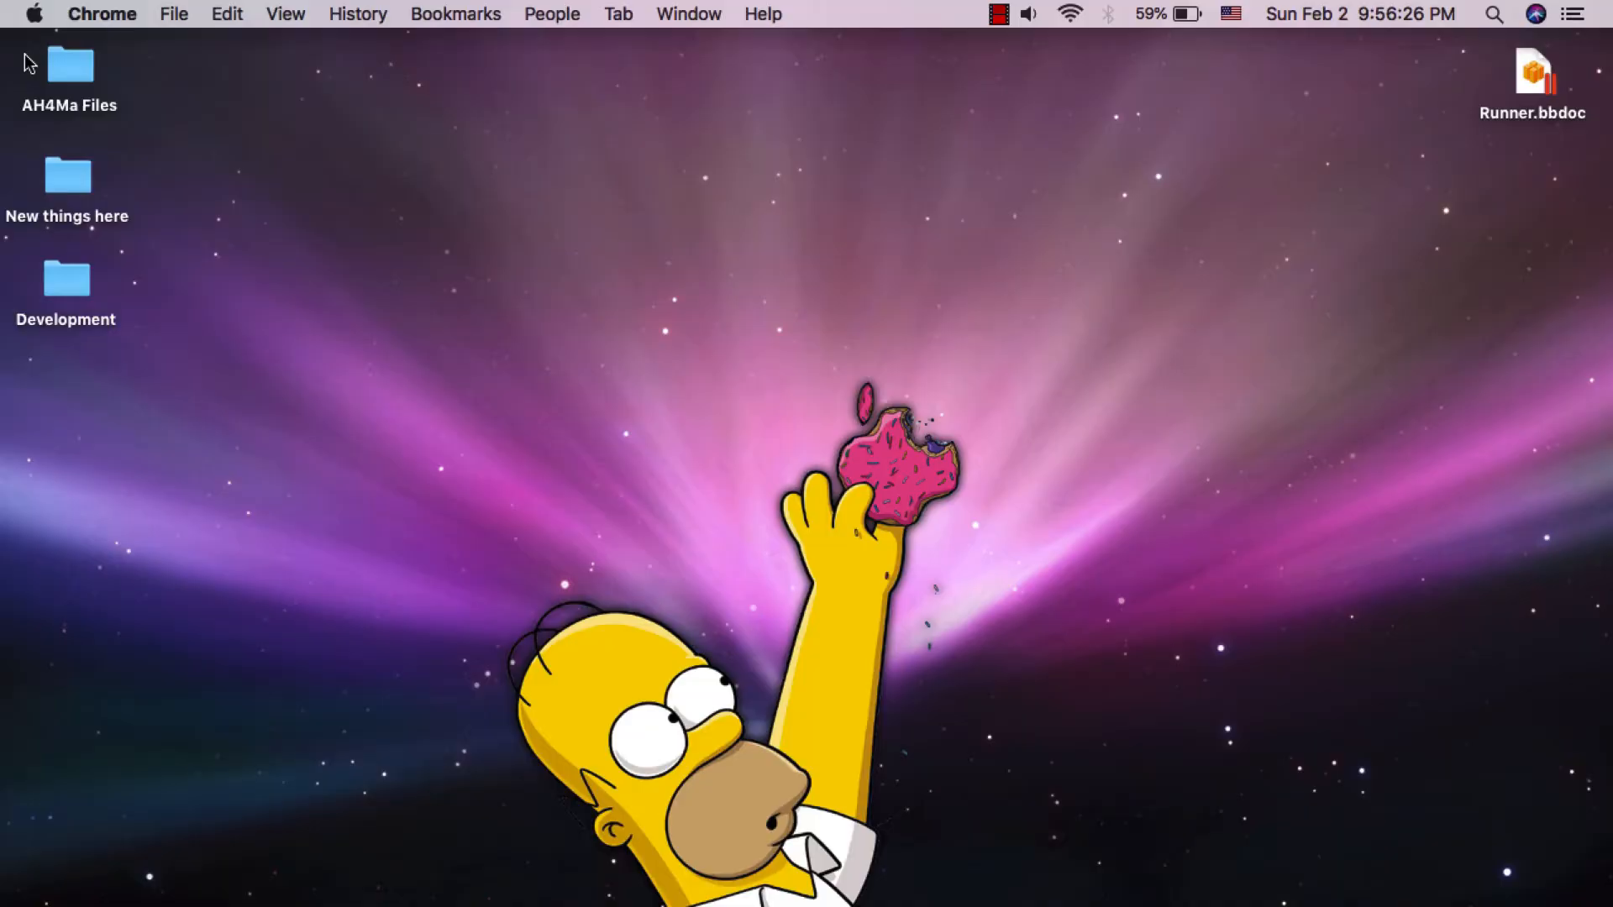
- Reopen the project's advertisement settings to check the AdMob App, Banner and Interstitial IDs, then close them
key(ctrl+Right)
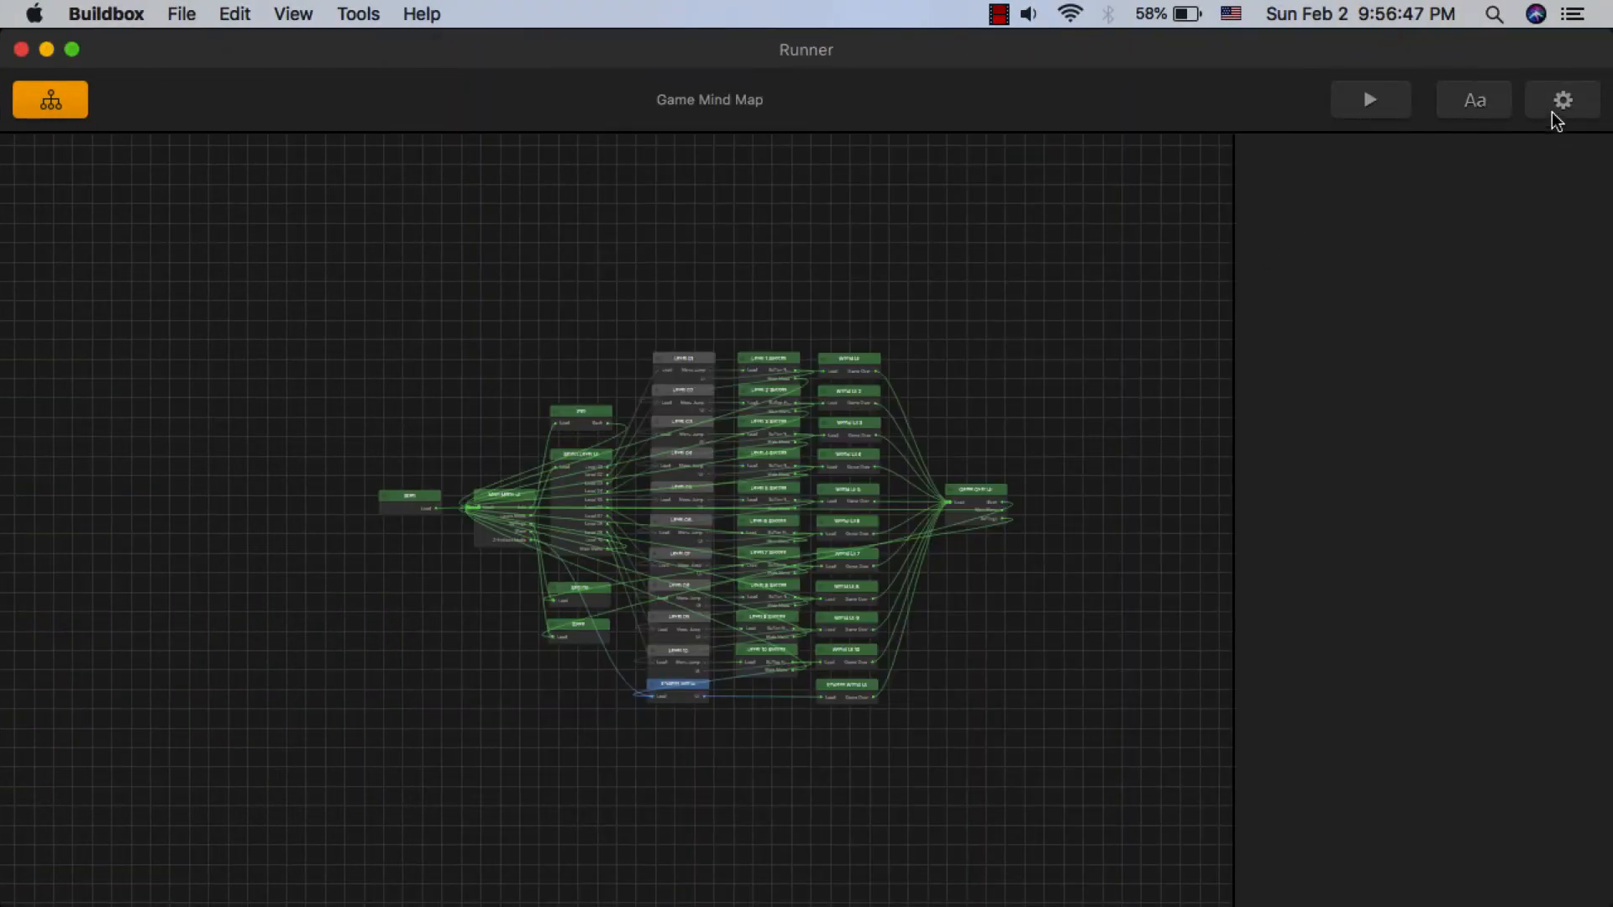
click(1561, 101)
click(1206, 113)
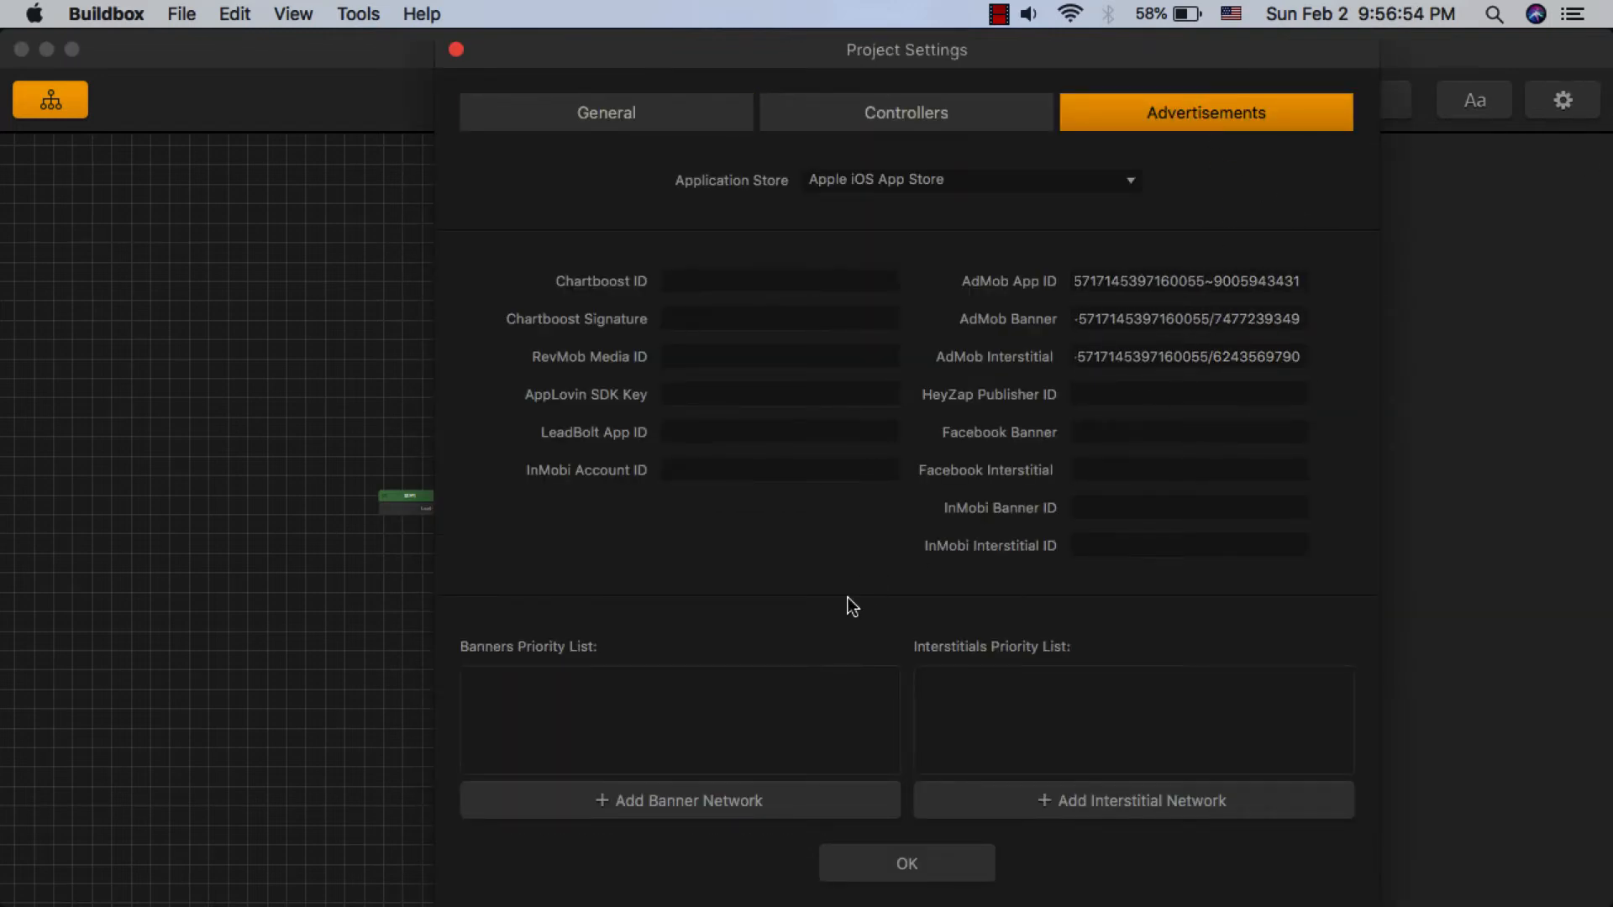
click(909, 865)
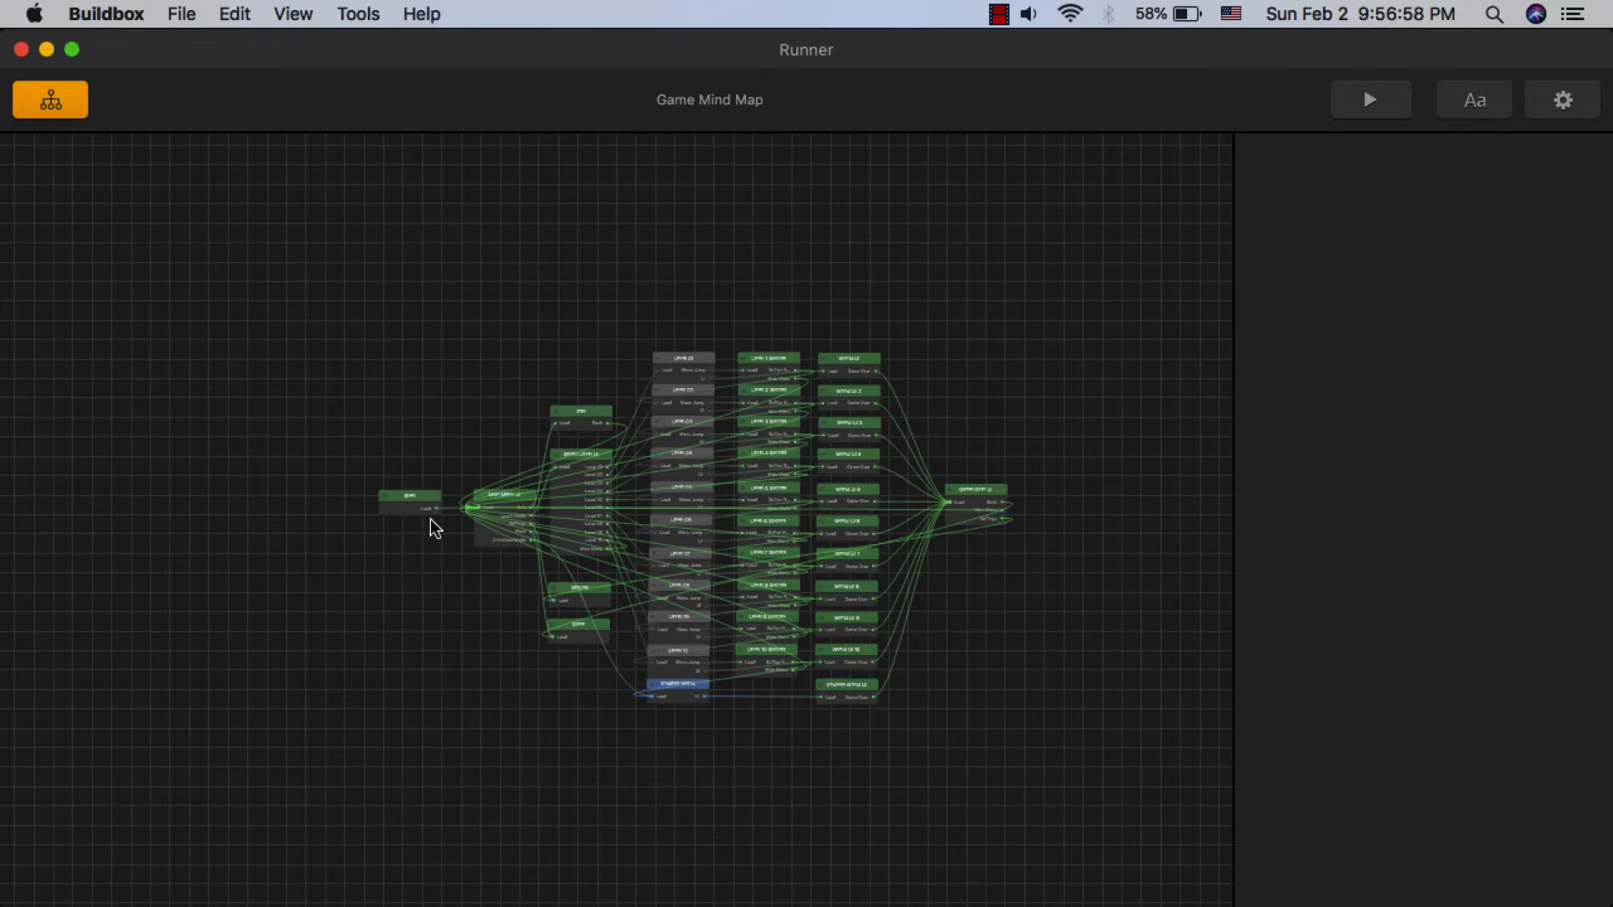
- Select the Main Menu UI node in the game mind map and set its Ad Banner to AdMob
scroll(413, 528, up, 10)
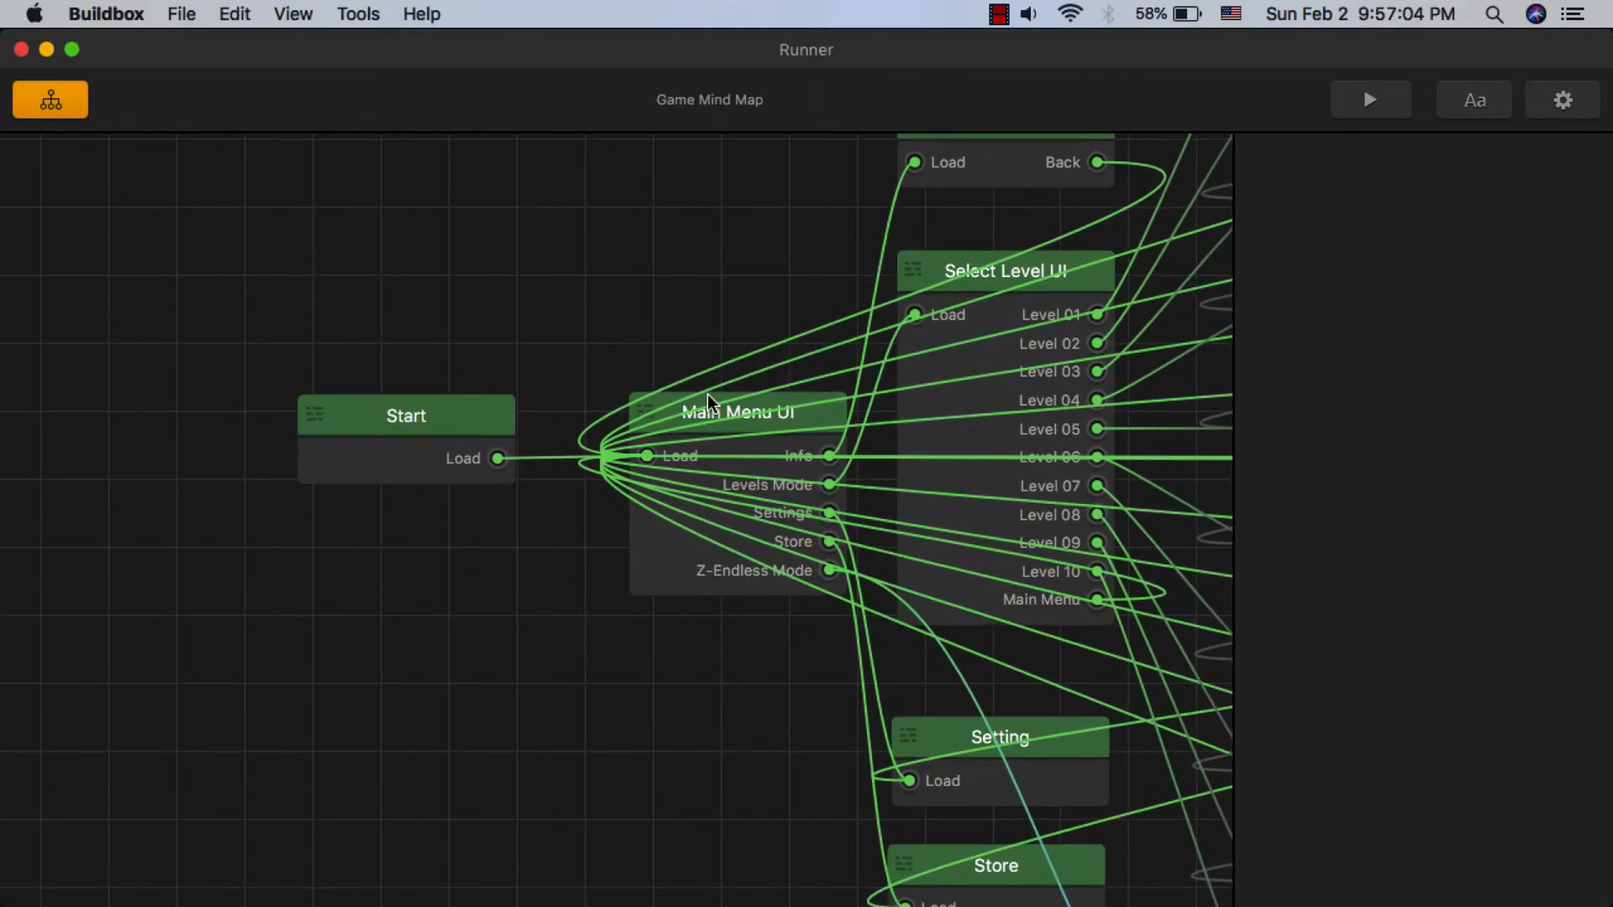
drag(707, 395, 673, 279)
scroll(650, 452, down, 1)
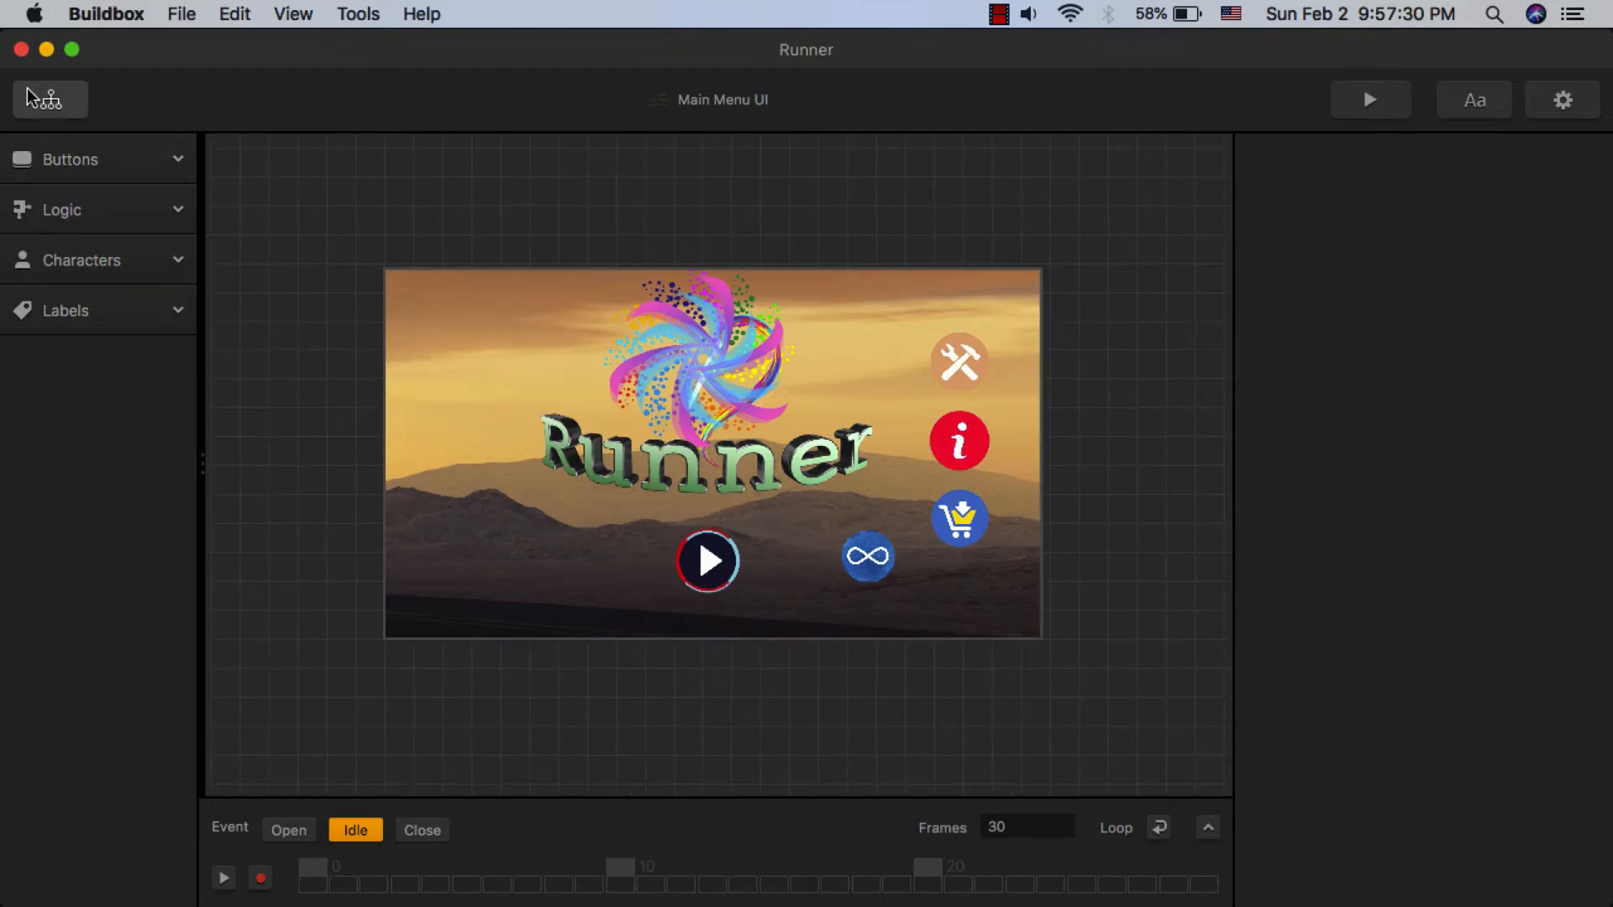
click(33, 98)
drag(697, 271, 697, 391)
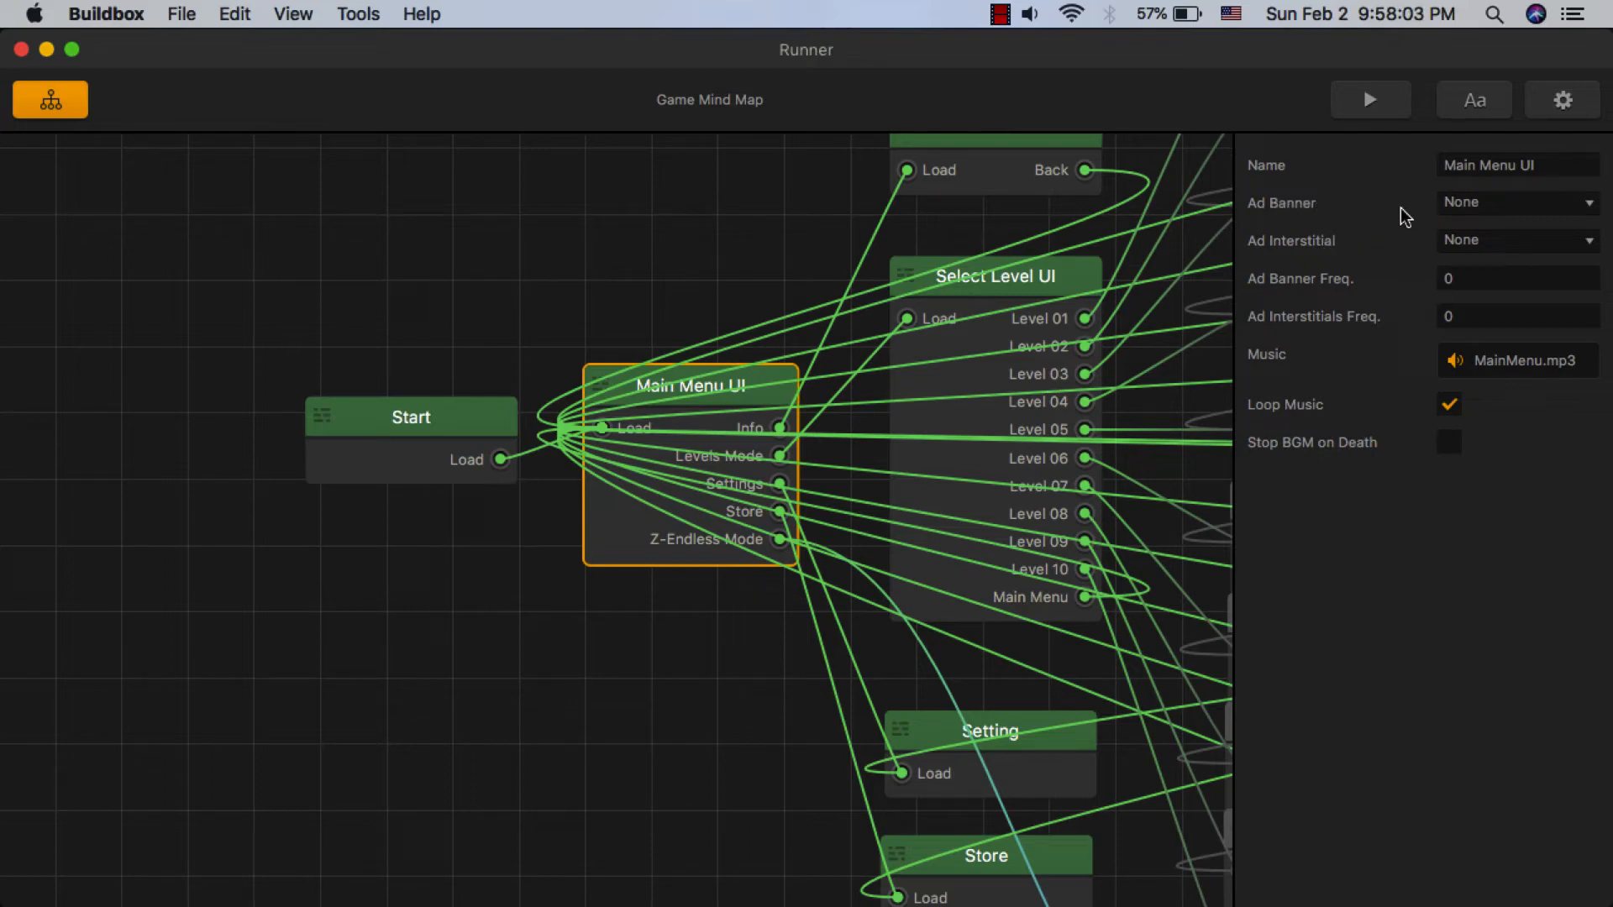
click(1449, 202)
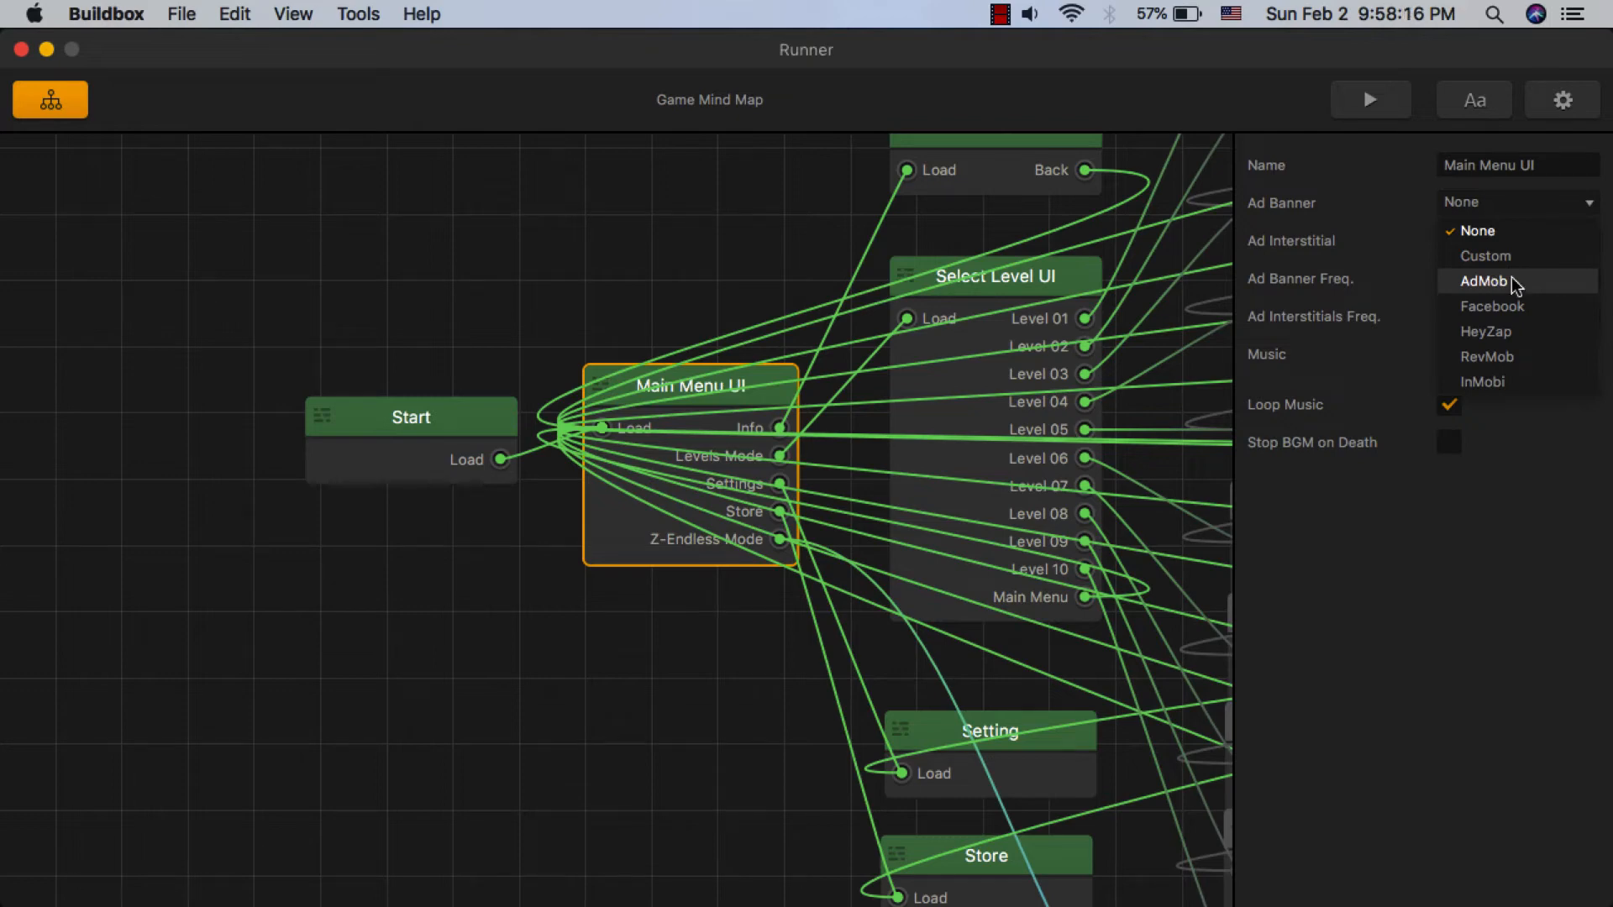
click(1512, 281)
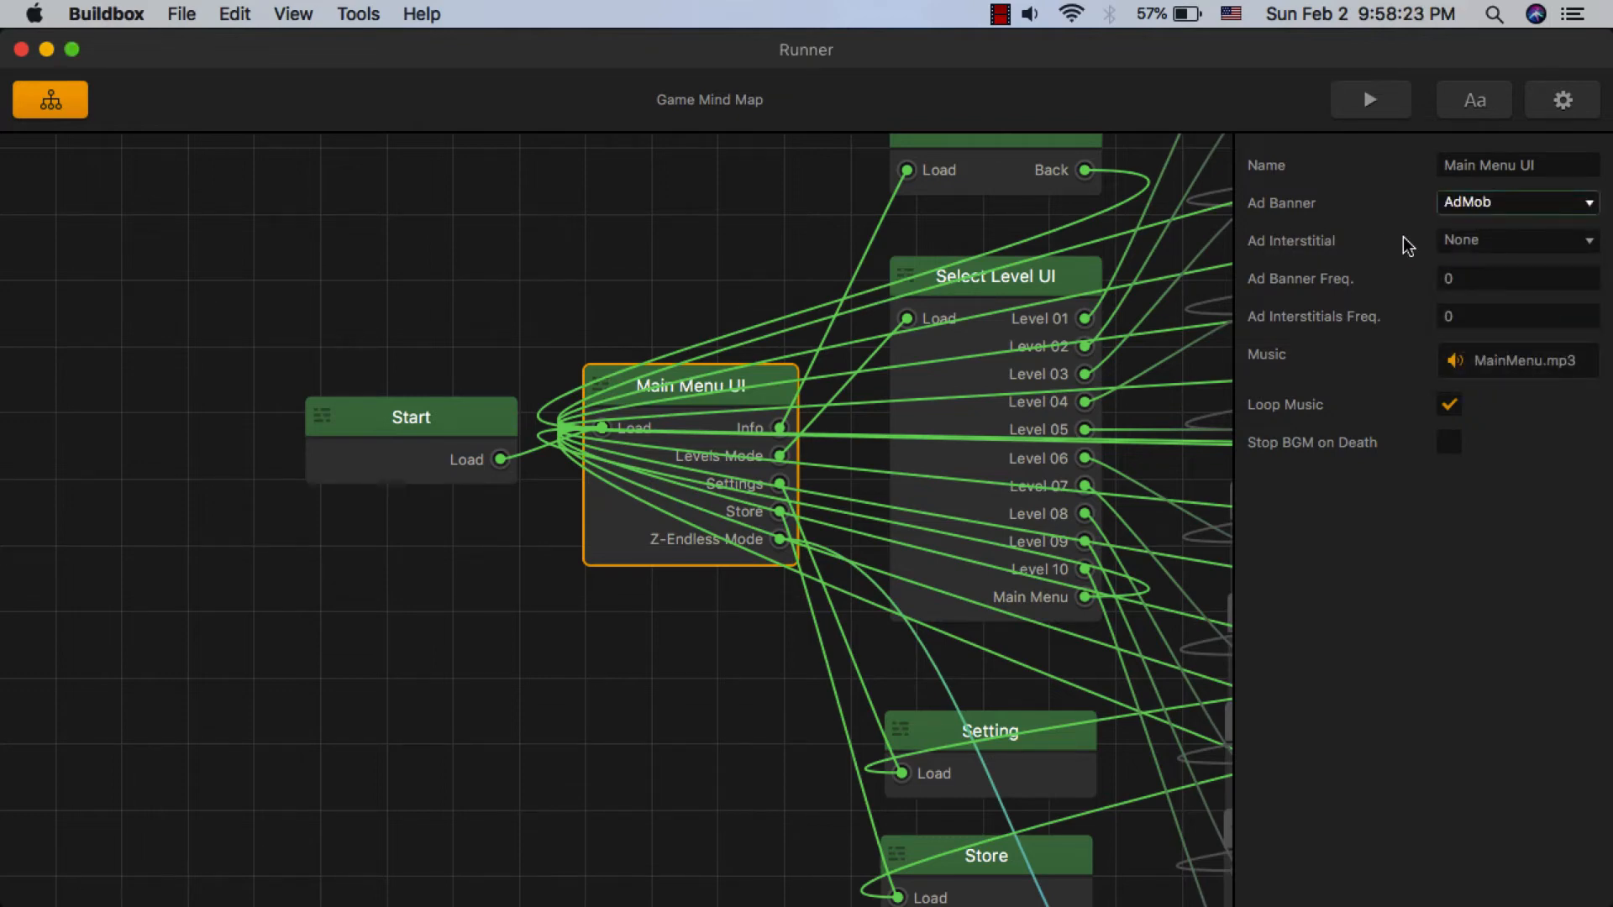
click(1466, 240)
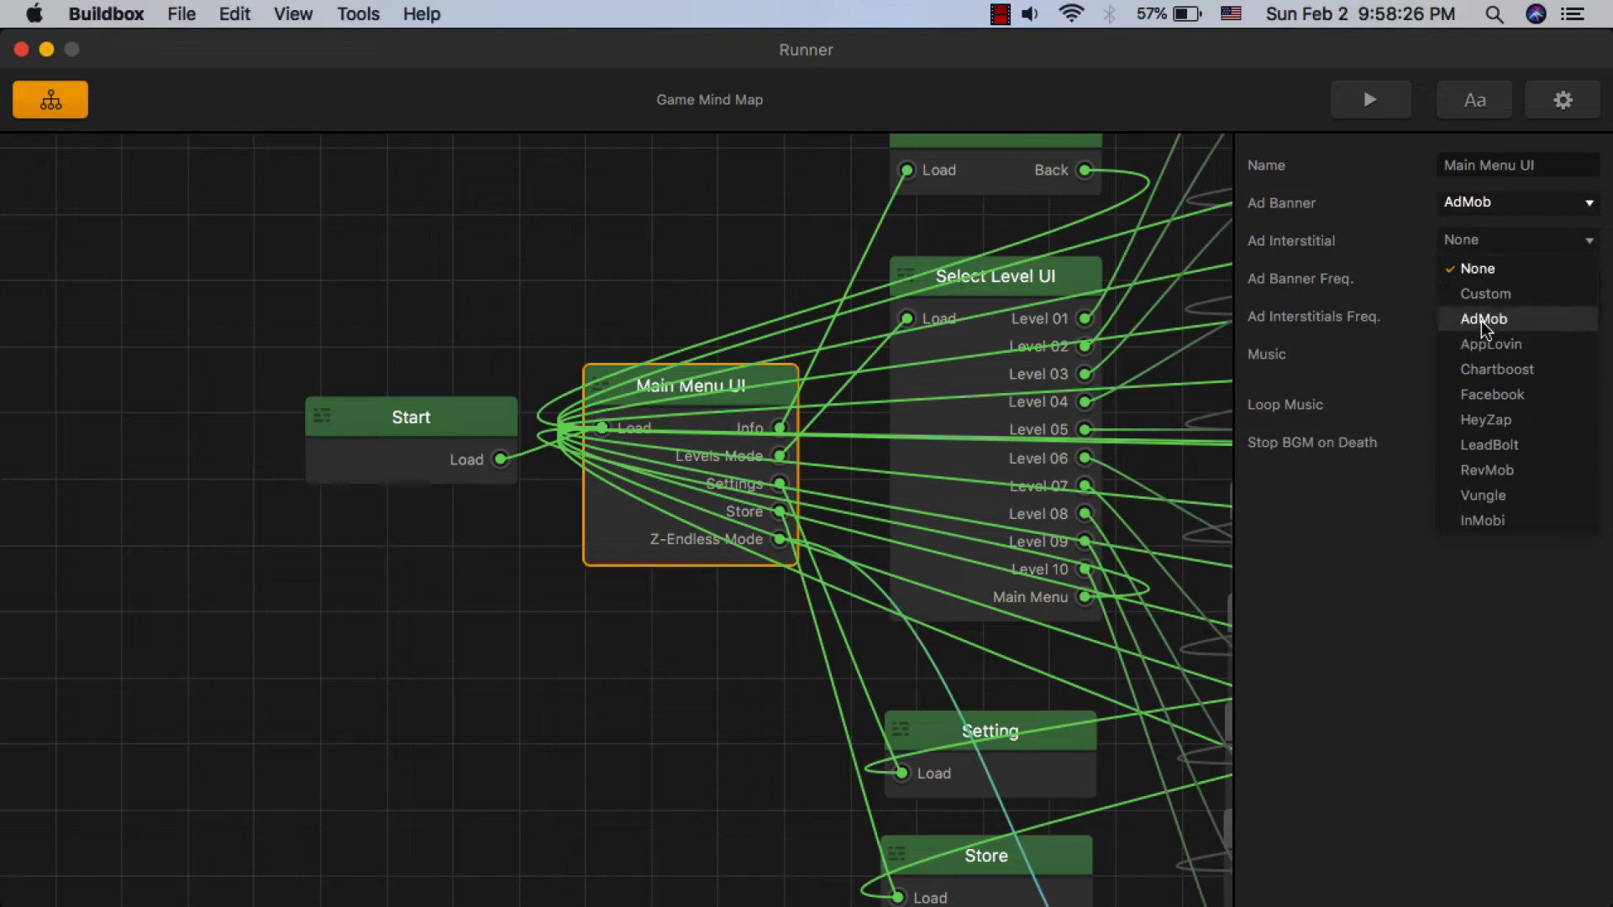
click(1481, 320)
click(1499, 240)
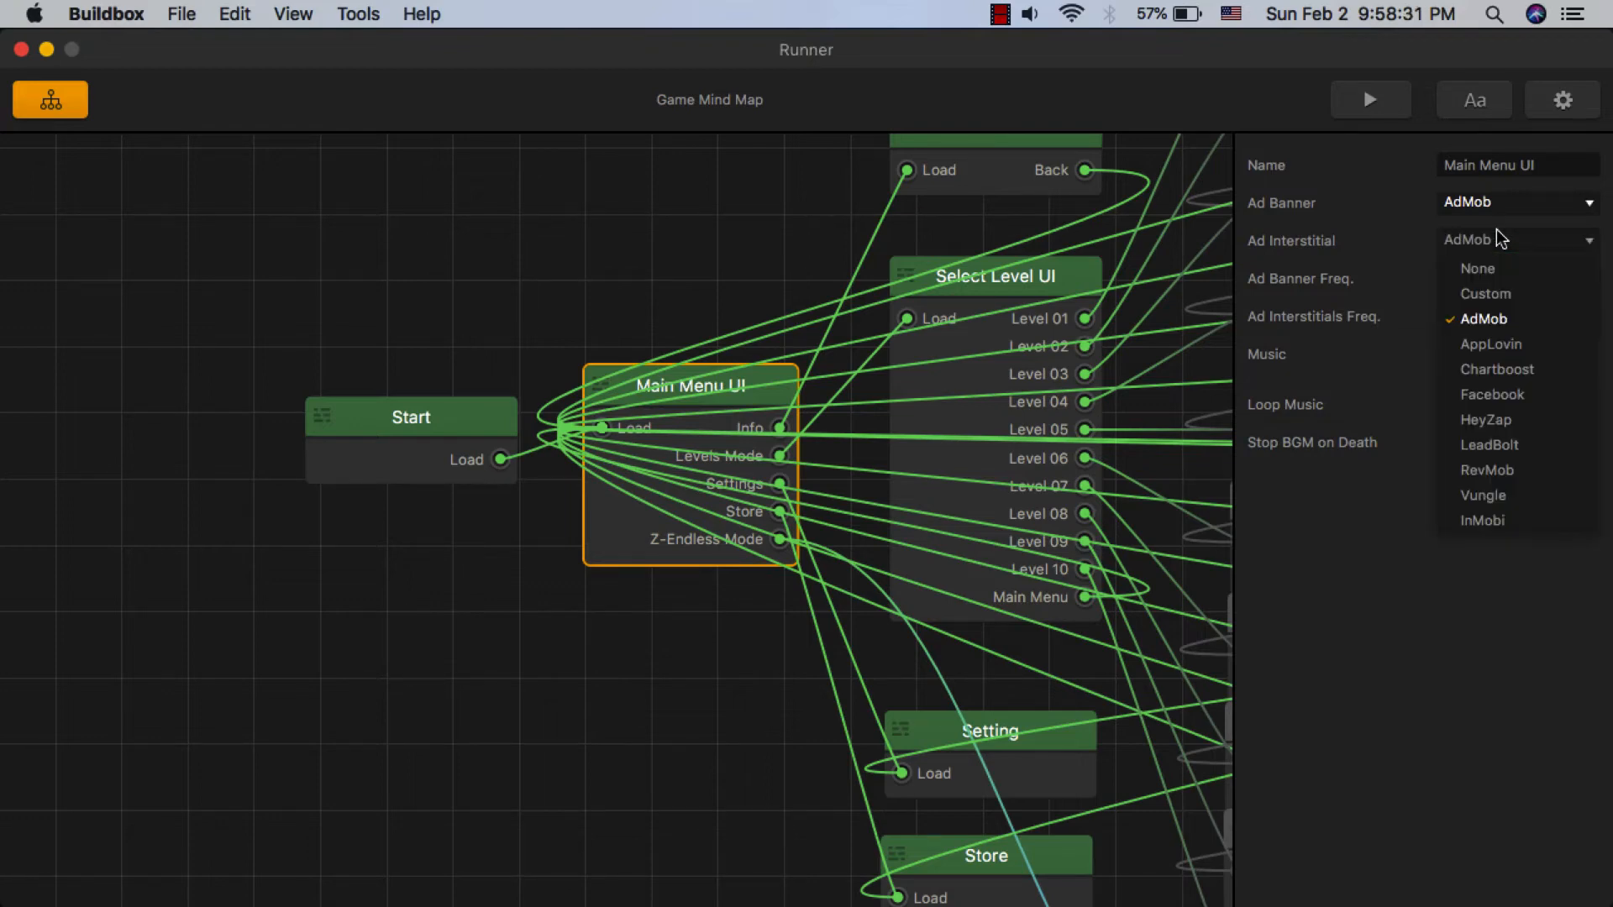
click(1487, 274)
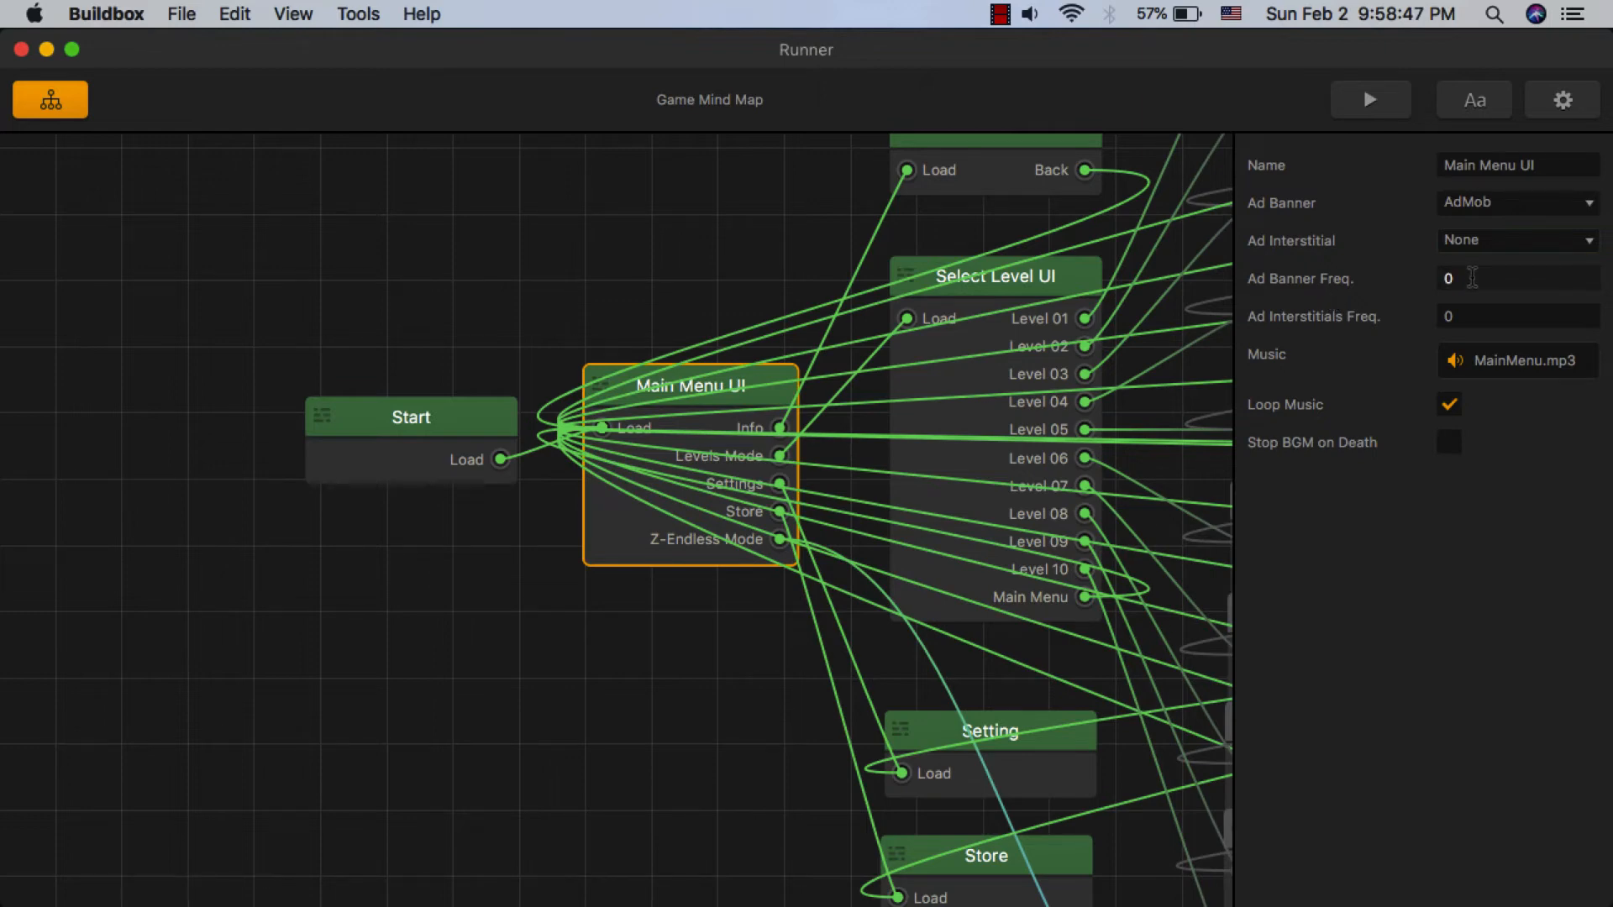
- Set the Main Menu UI node's Ad Banner Freq. to 1 and Ad Interstitials Freq. to 3
click(1437, 279)
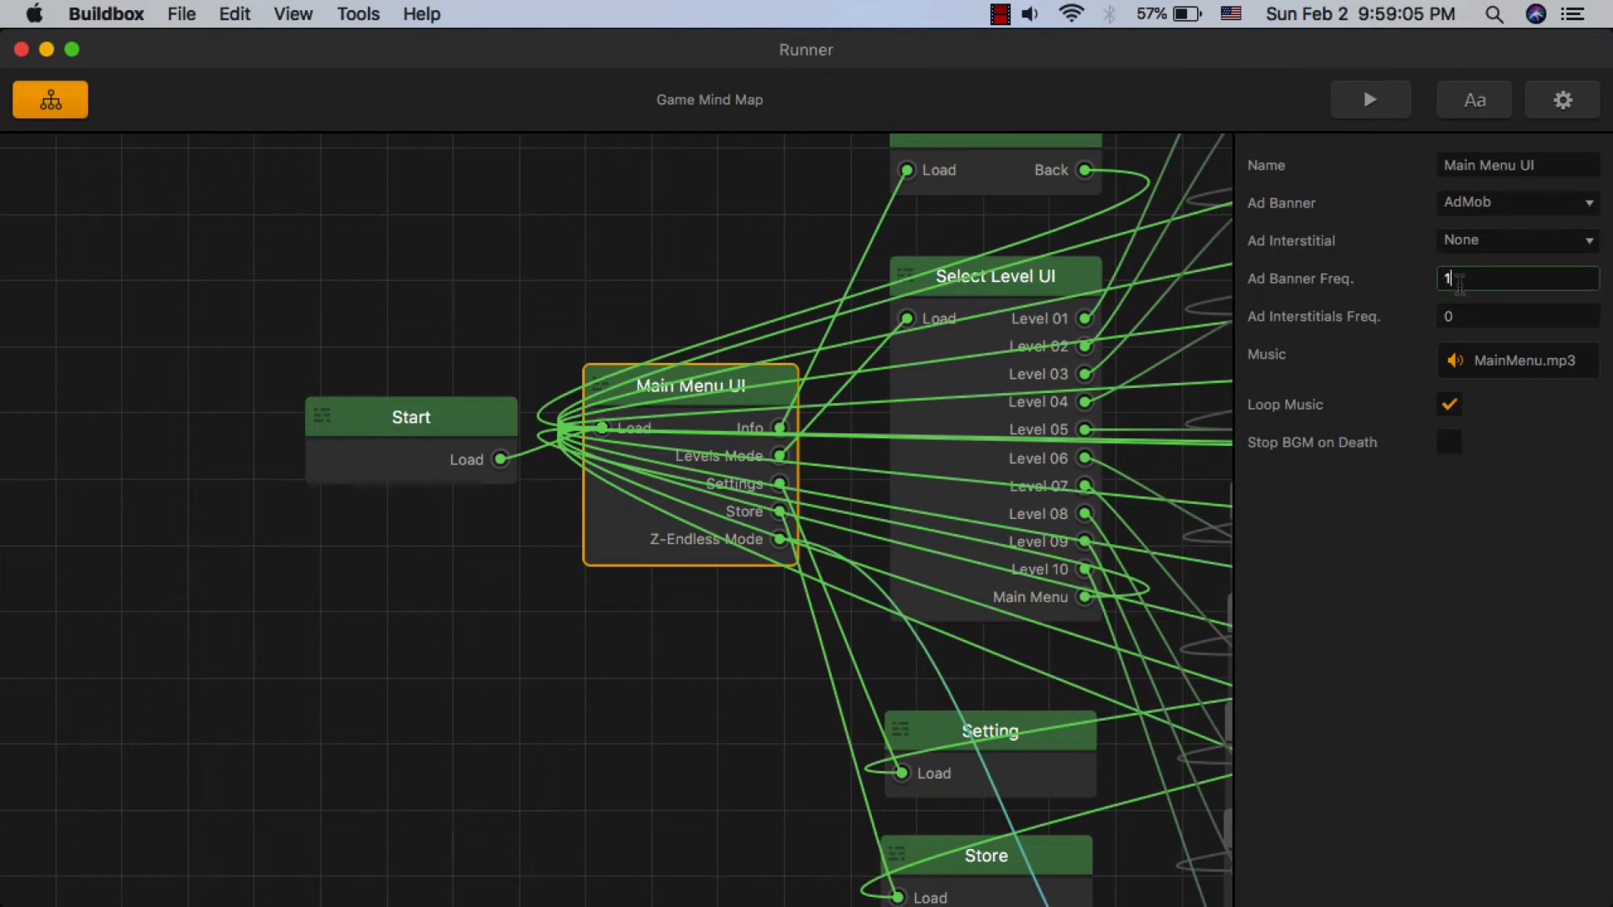
key(Return)
click(808, 291)
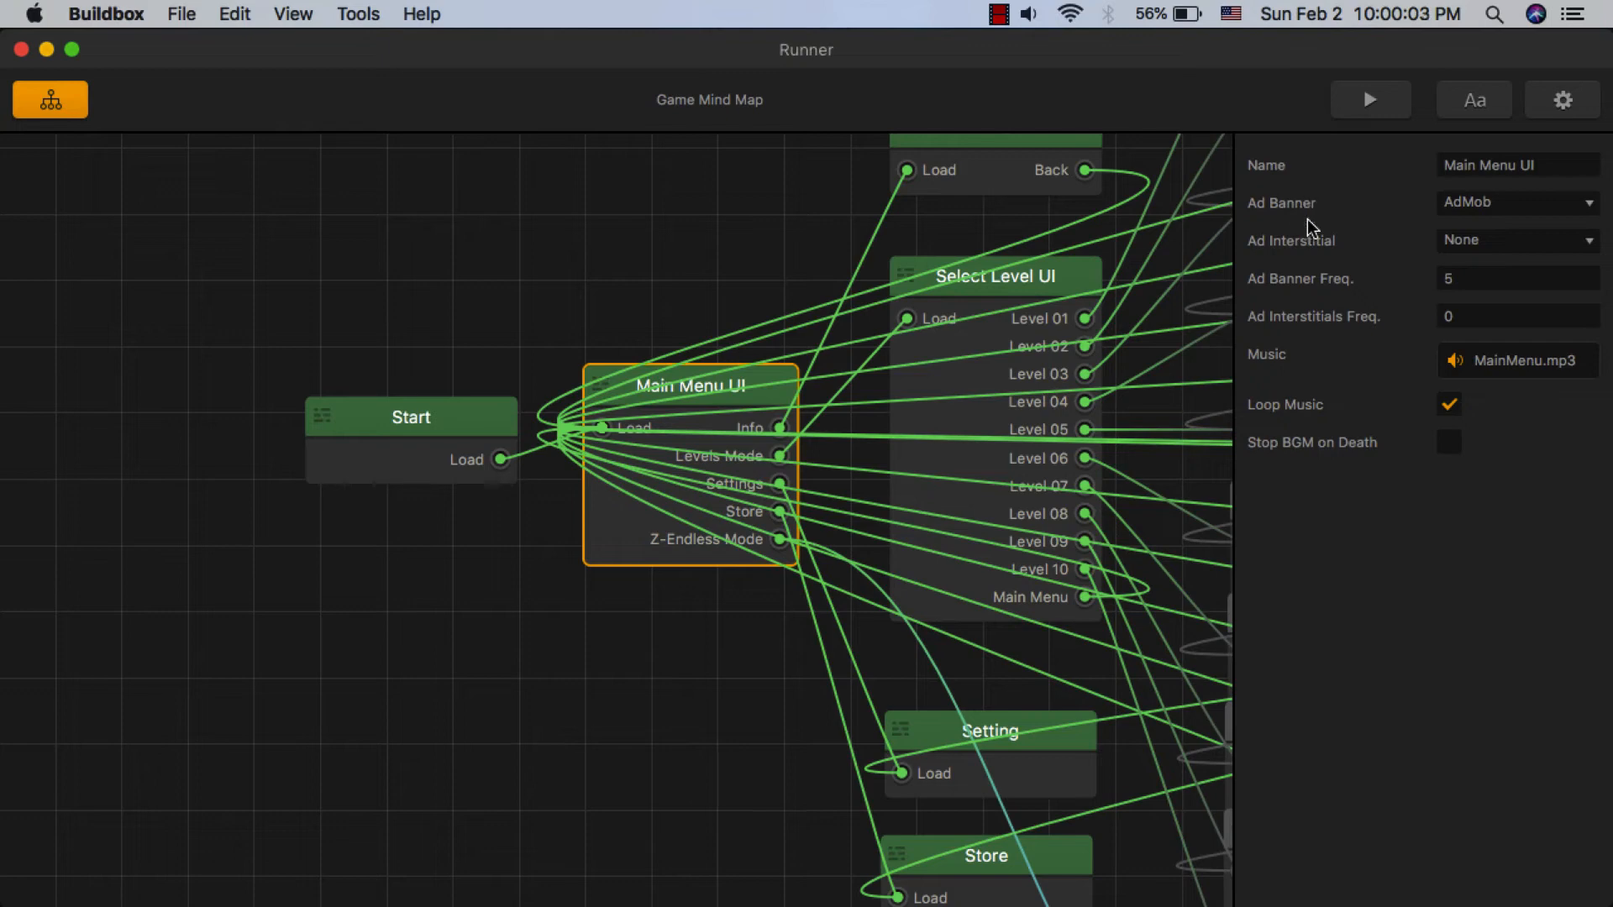
click(1449, 279)
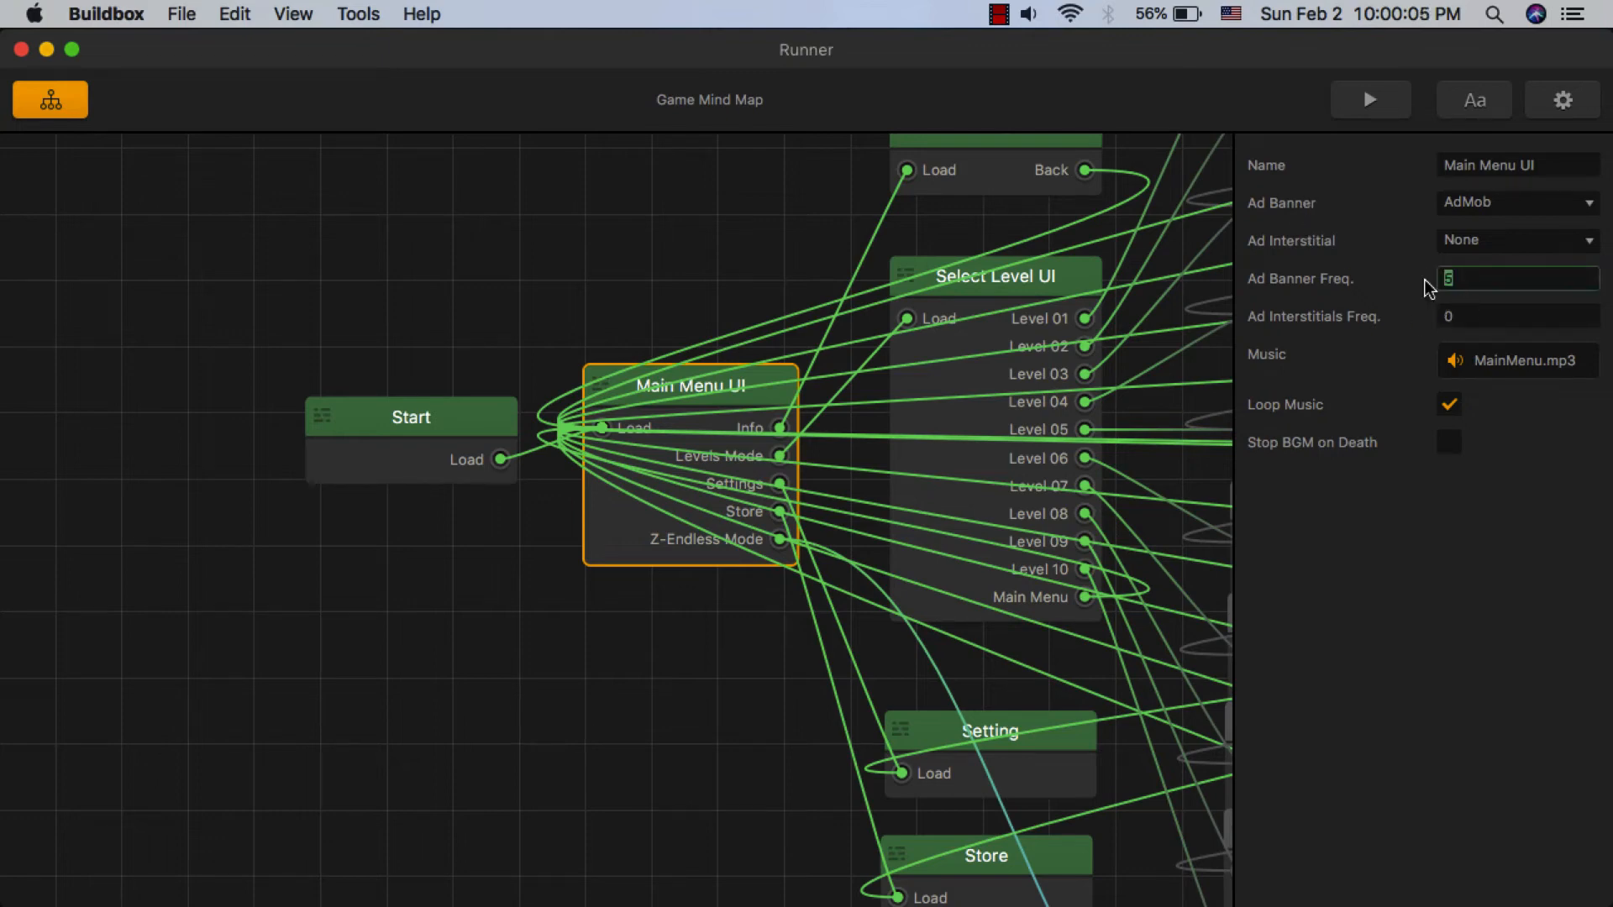
key(Return)
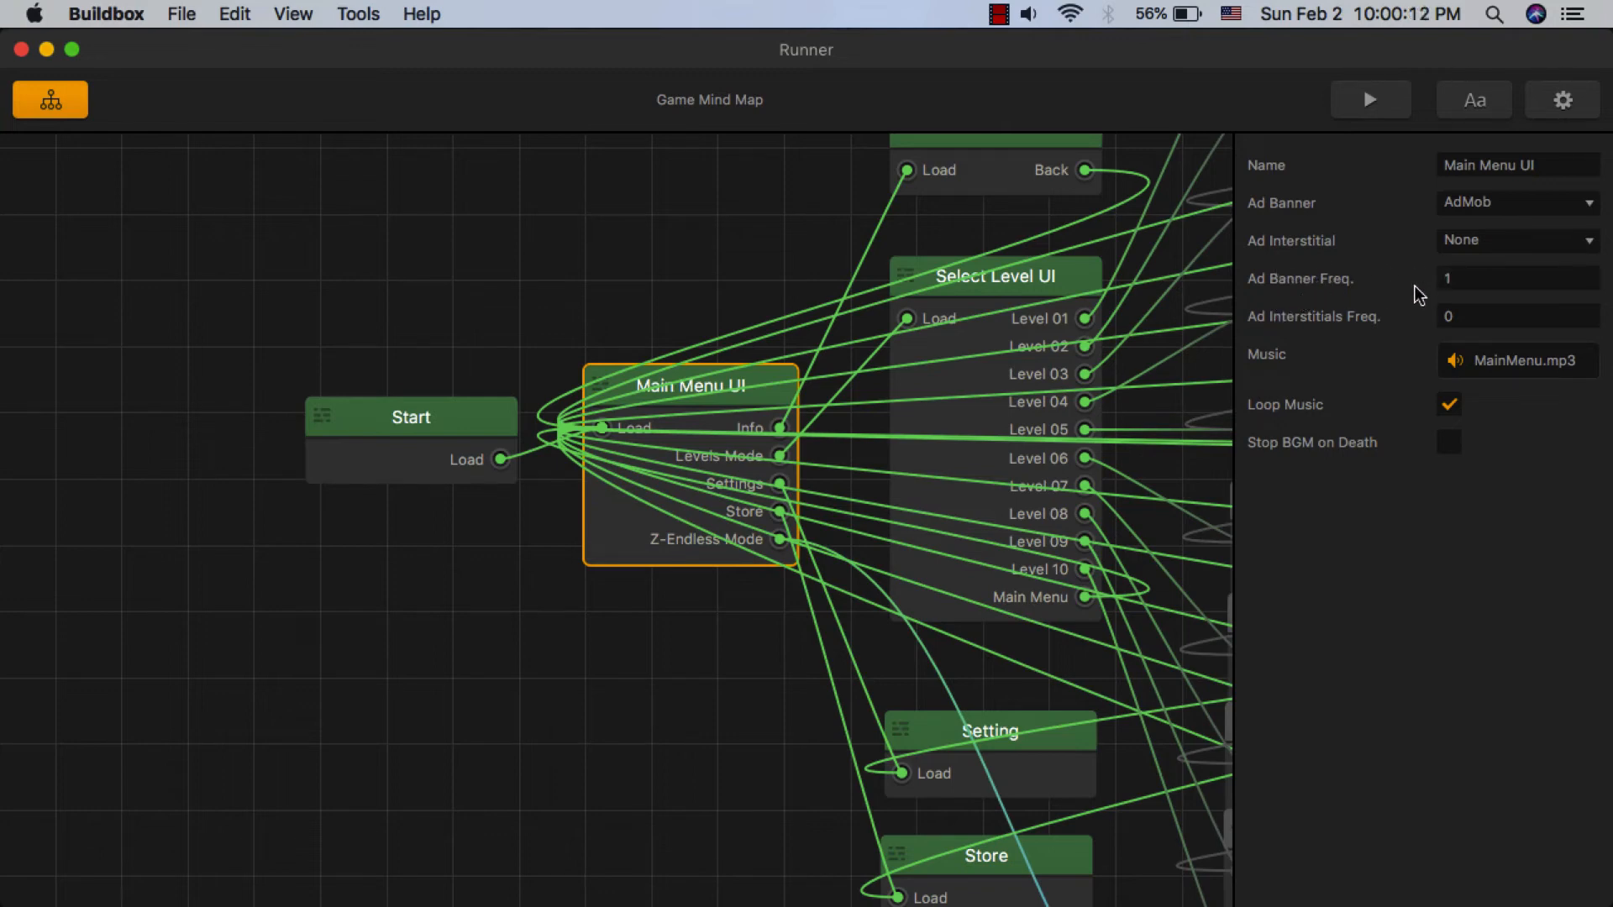
click(1480, 315)
text(3)
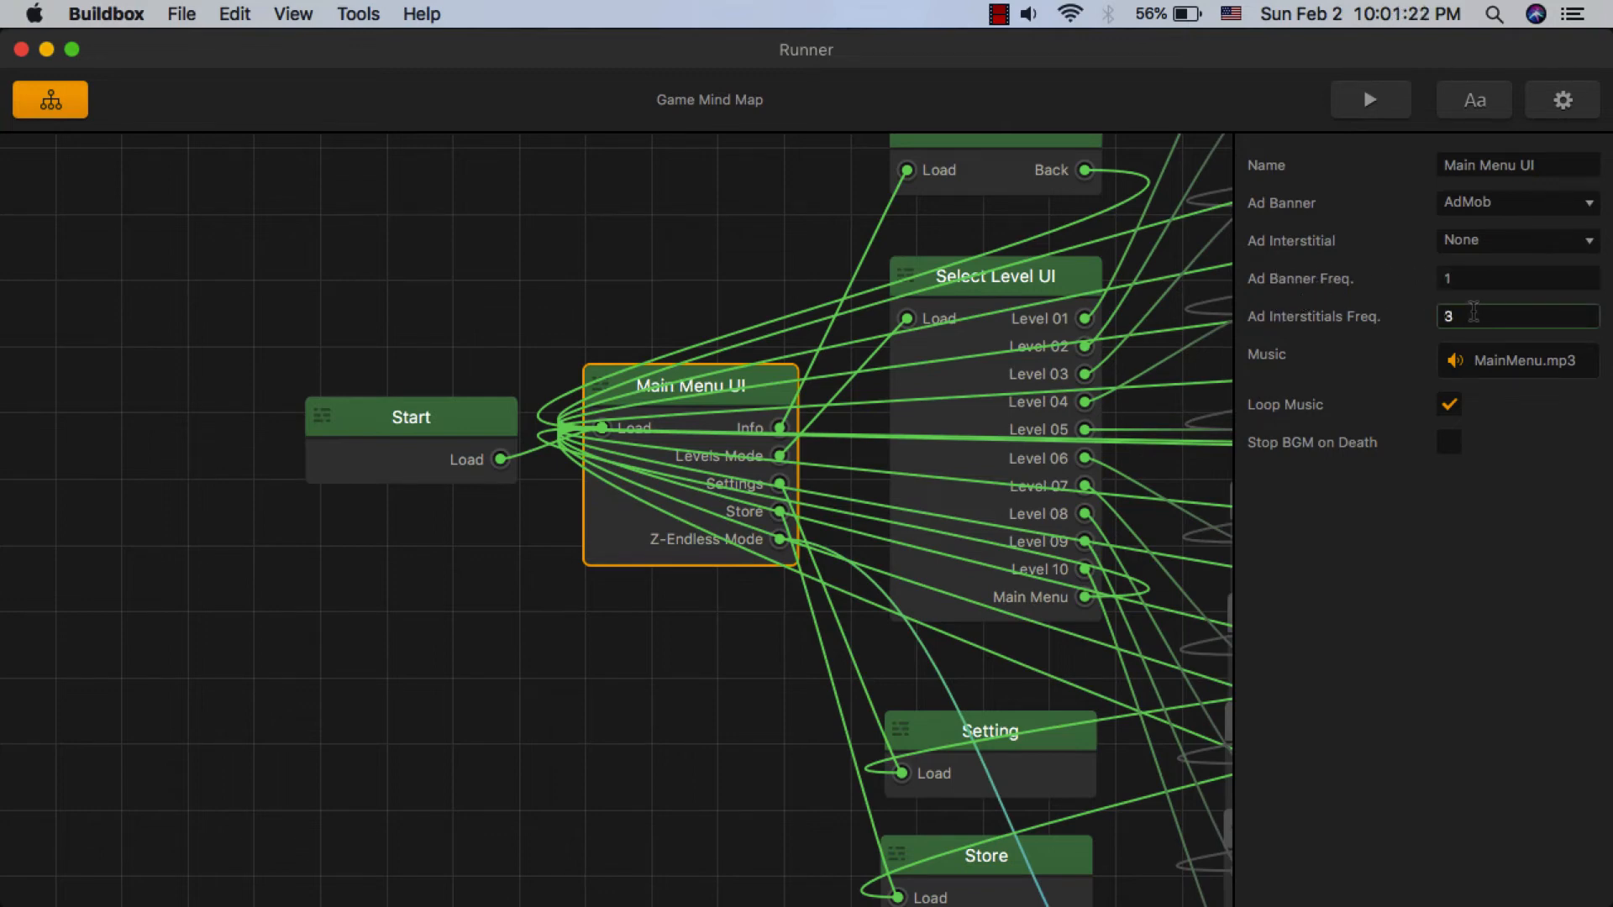
key(Return)
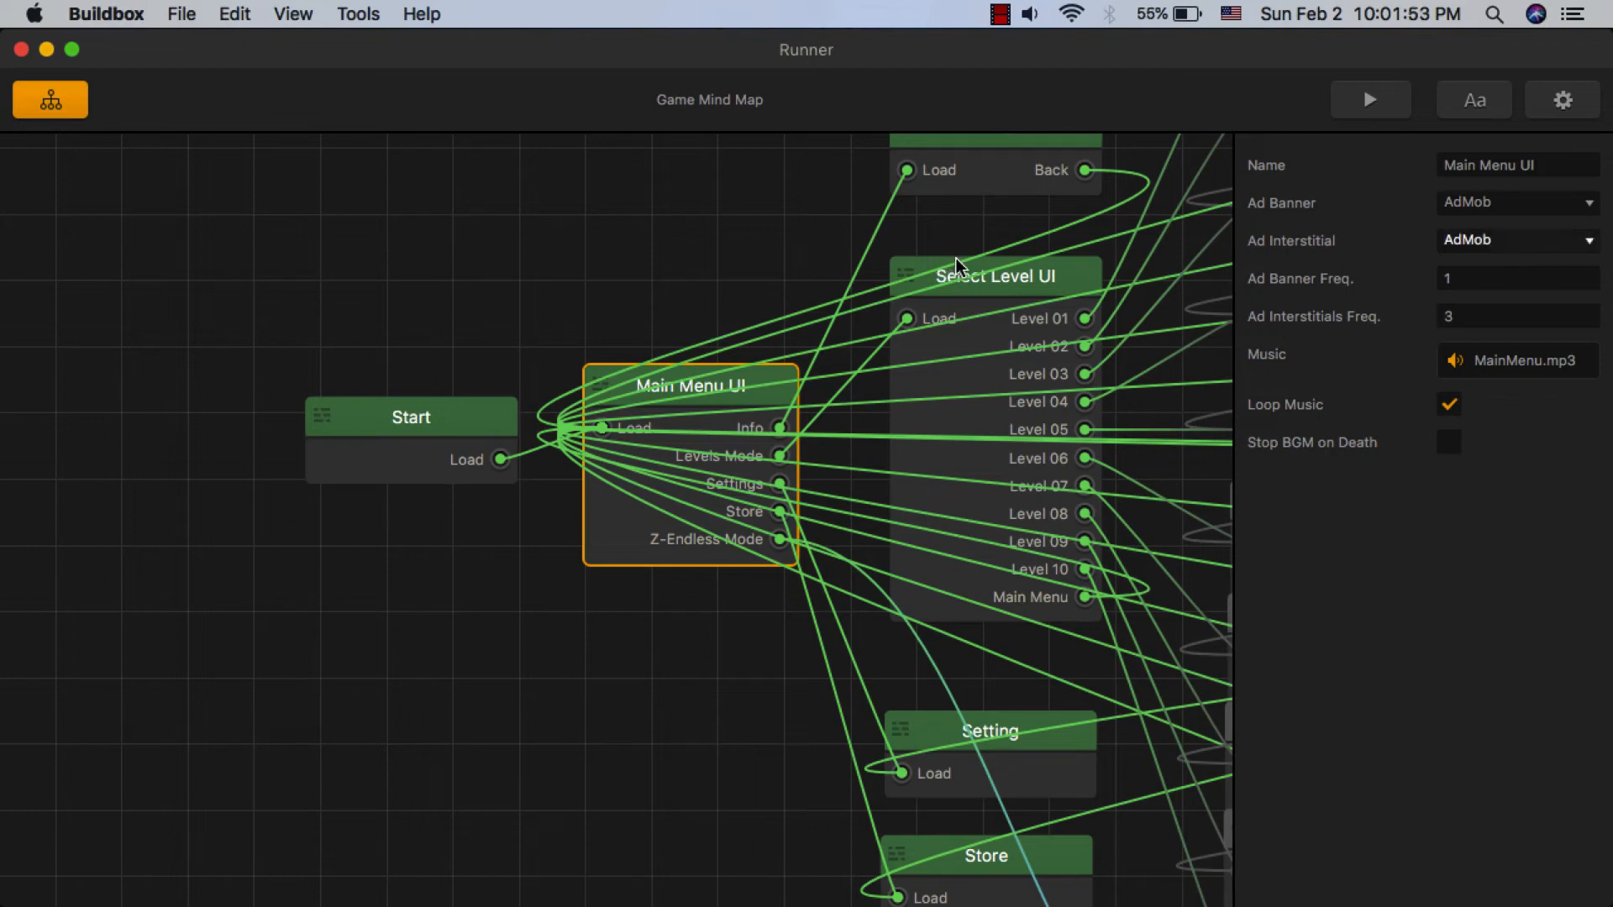
- Select the Select Level UI node and set its Ad Banner to AdMob
click(986, 276)
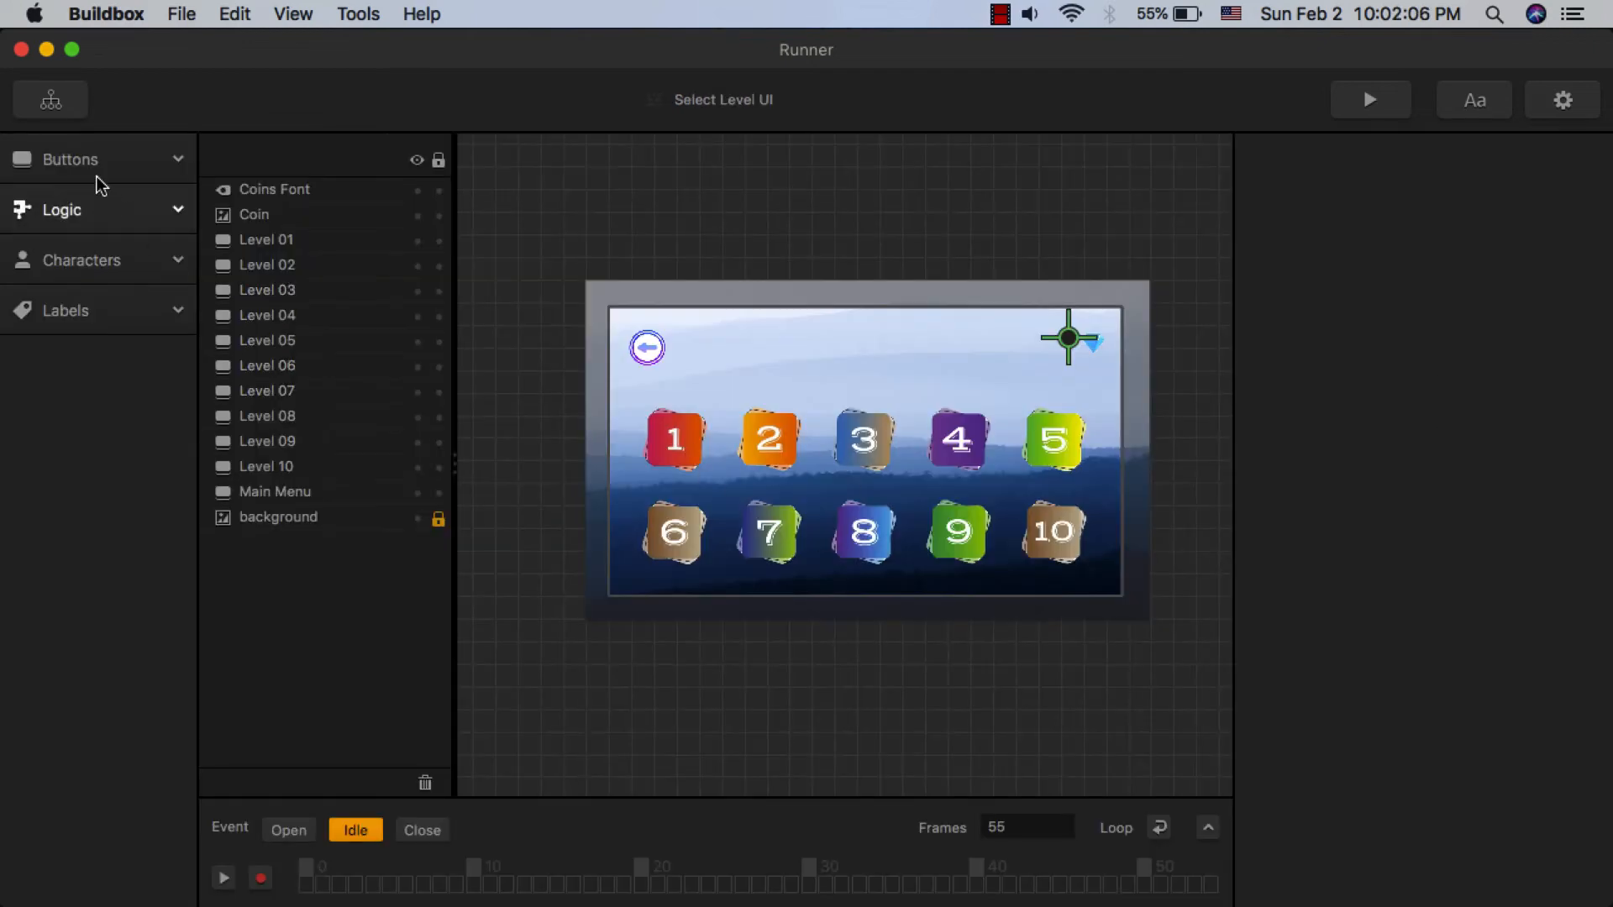
click(57, 108)
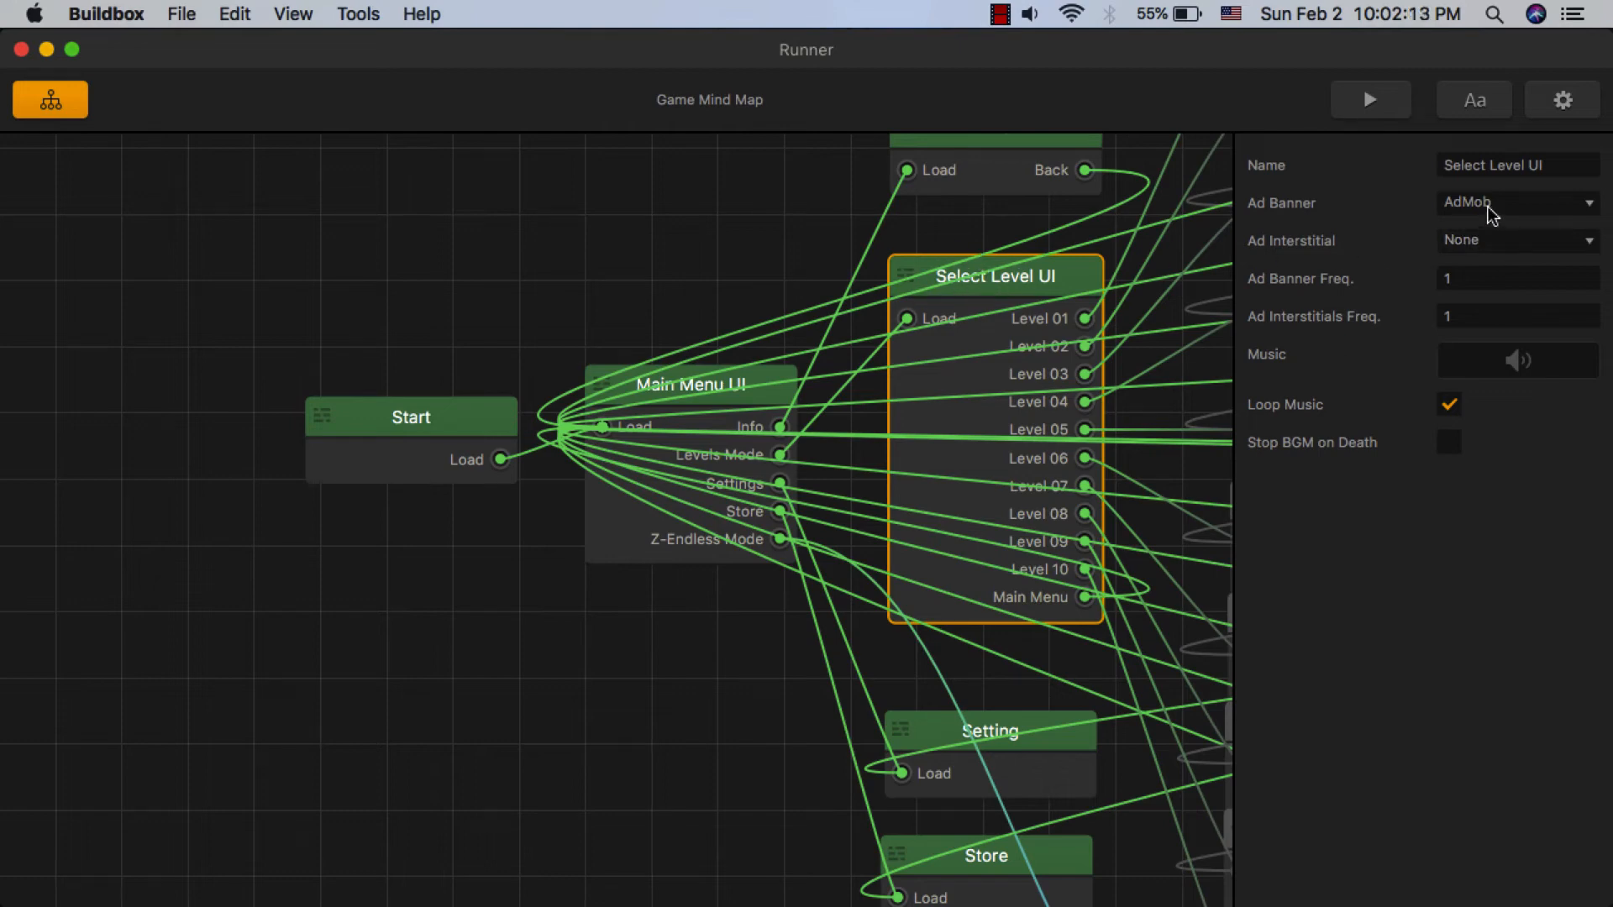
click(1490, 204)
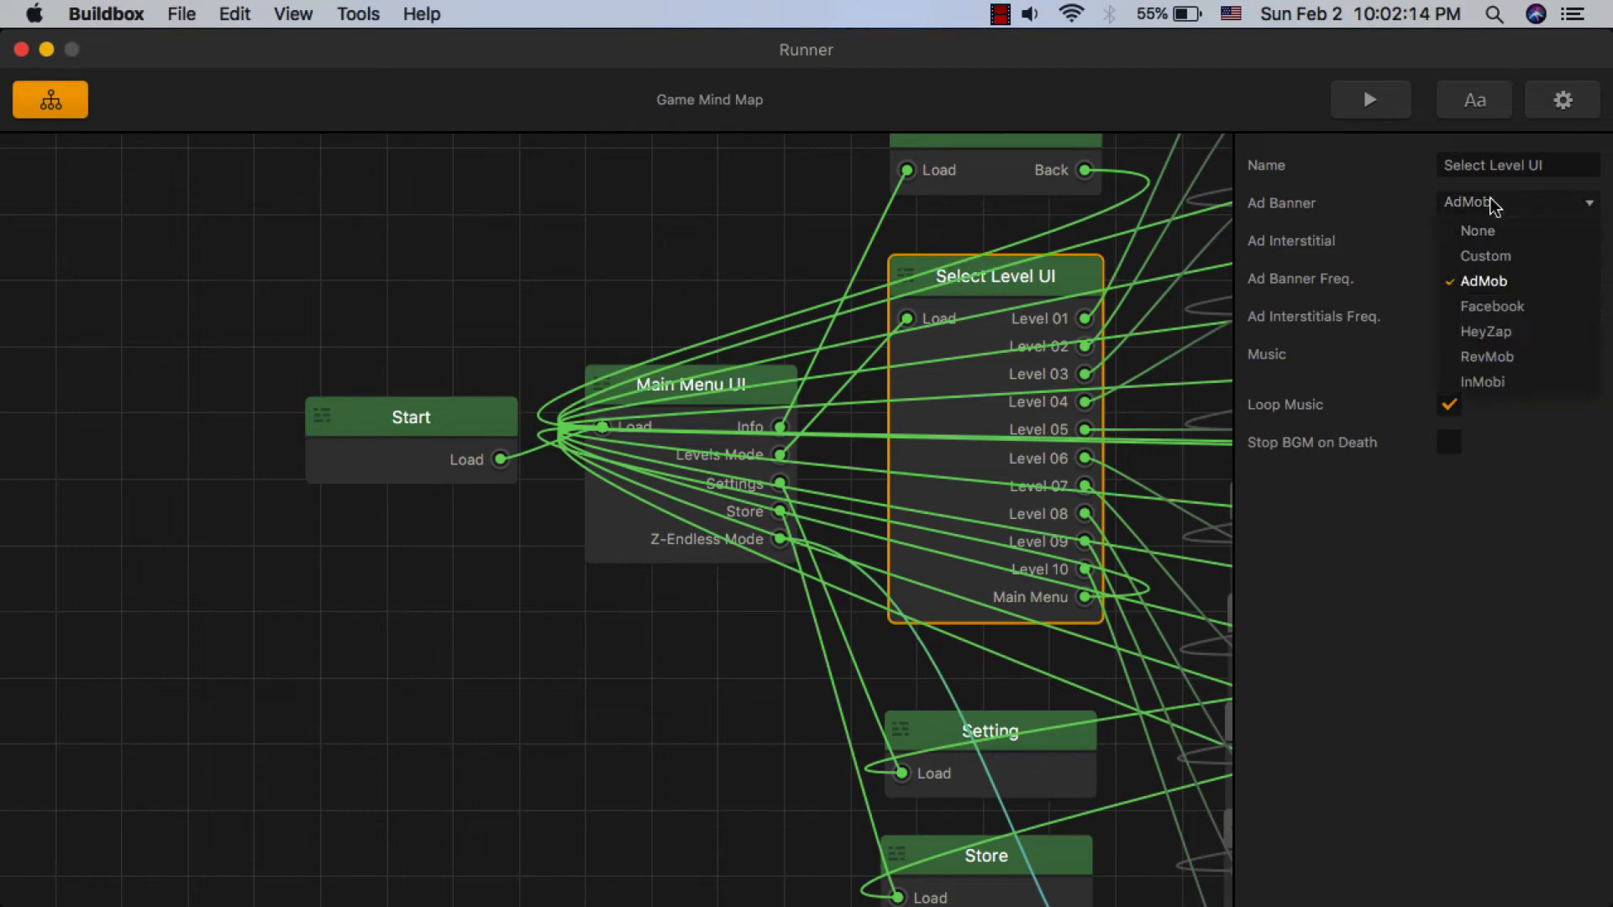
click(1484, 283)
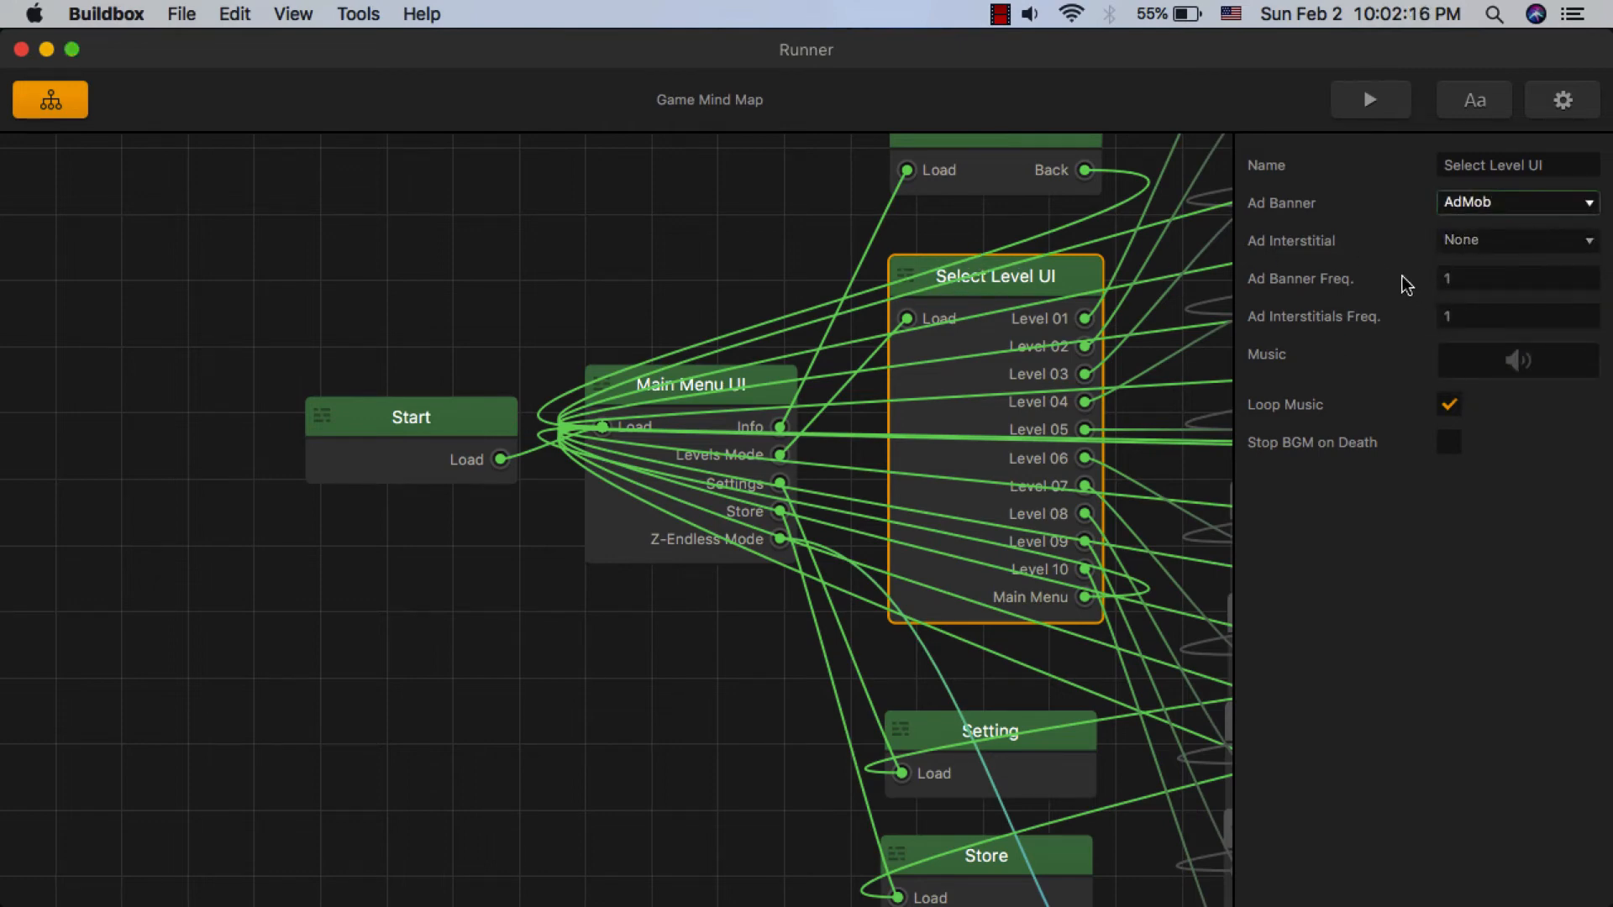
- Set the Select Level UI node's Ad Interstitials Freq. to 3 and its Ad Interstitial to AdMob
click(1446, 279)
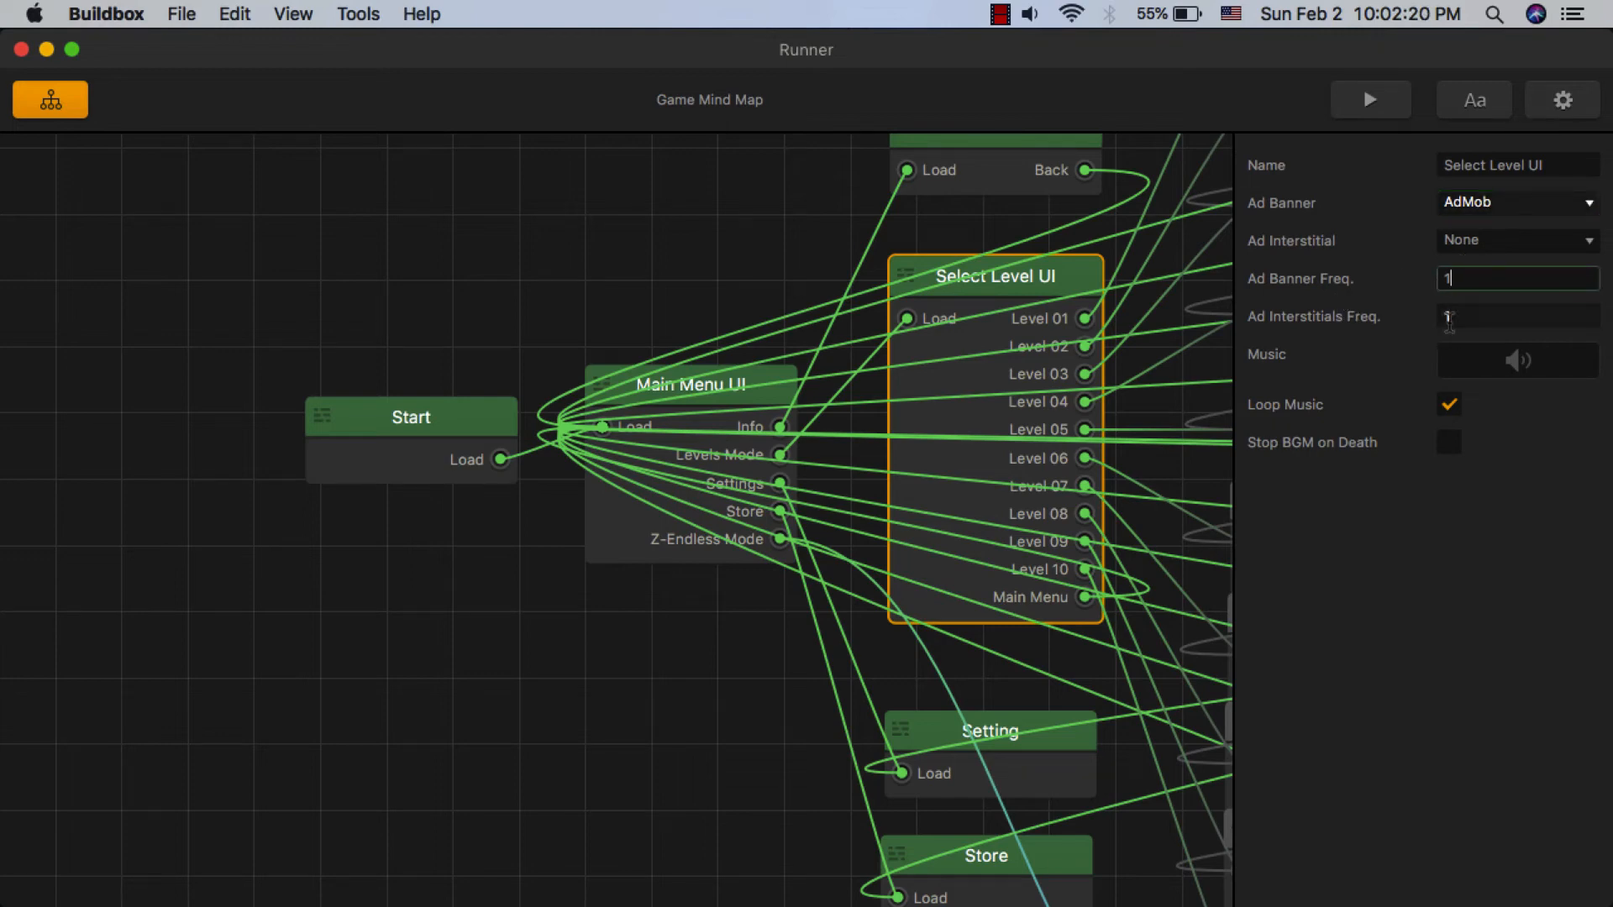
click(1456, 317)
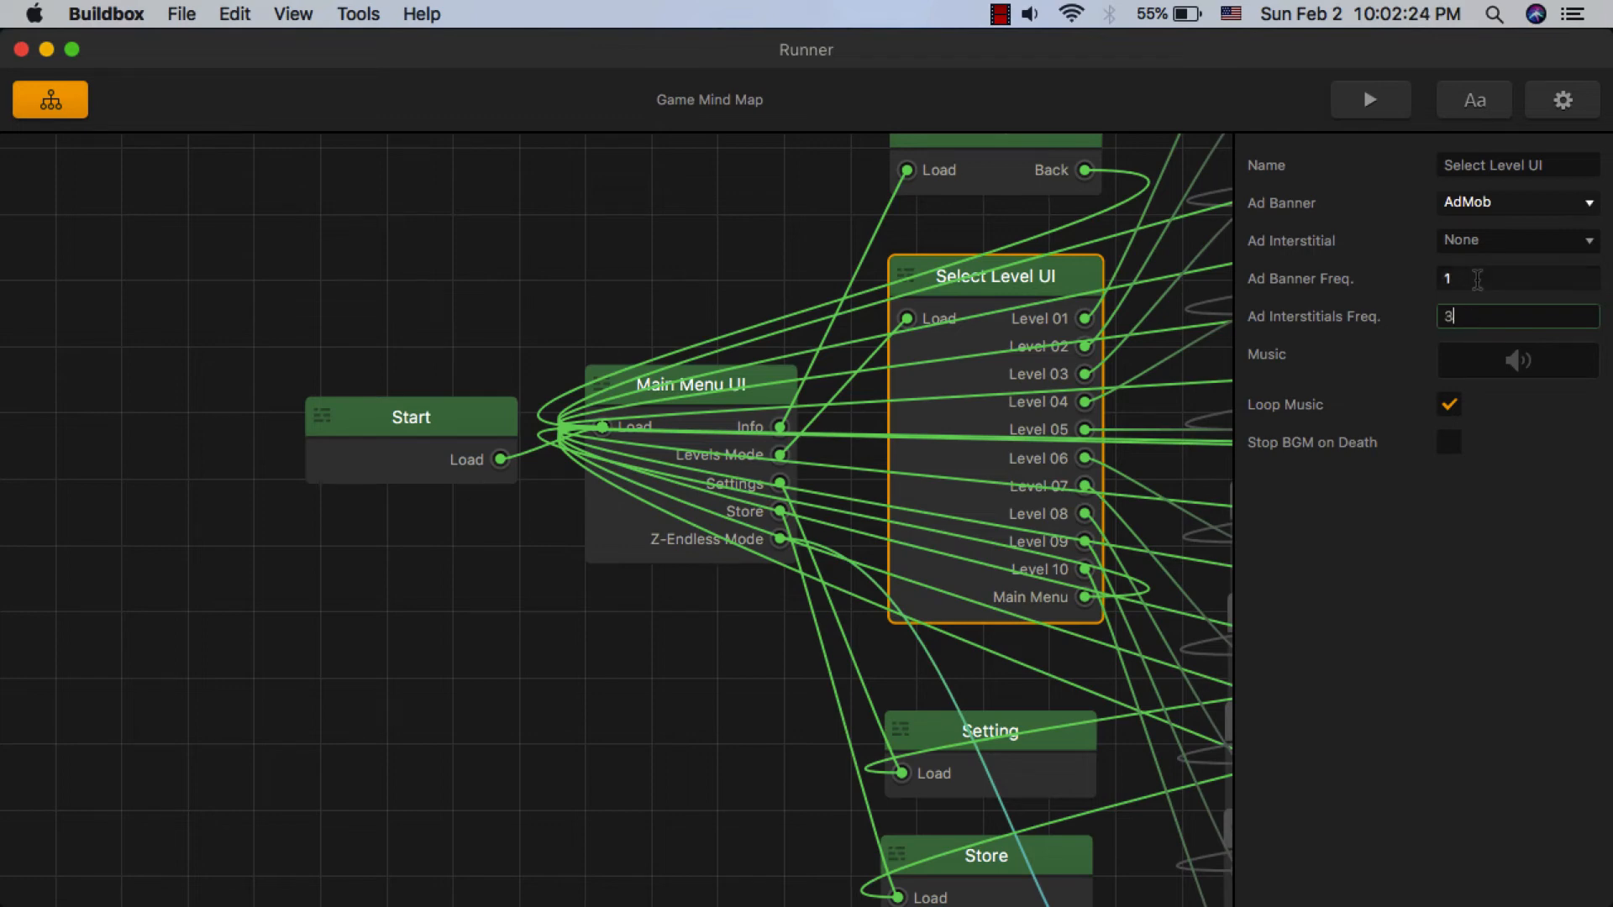
click(1472, 241)
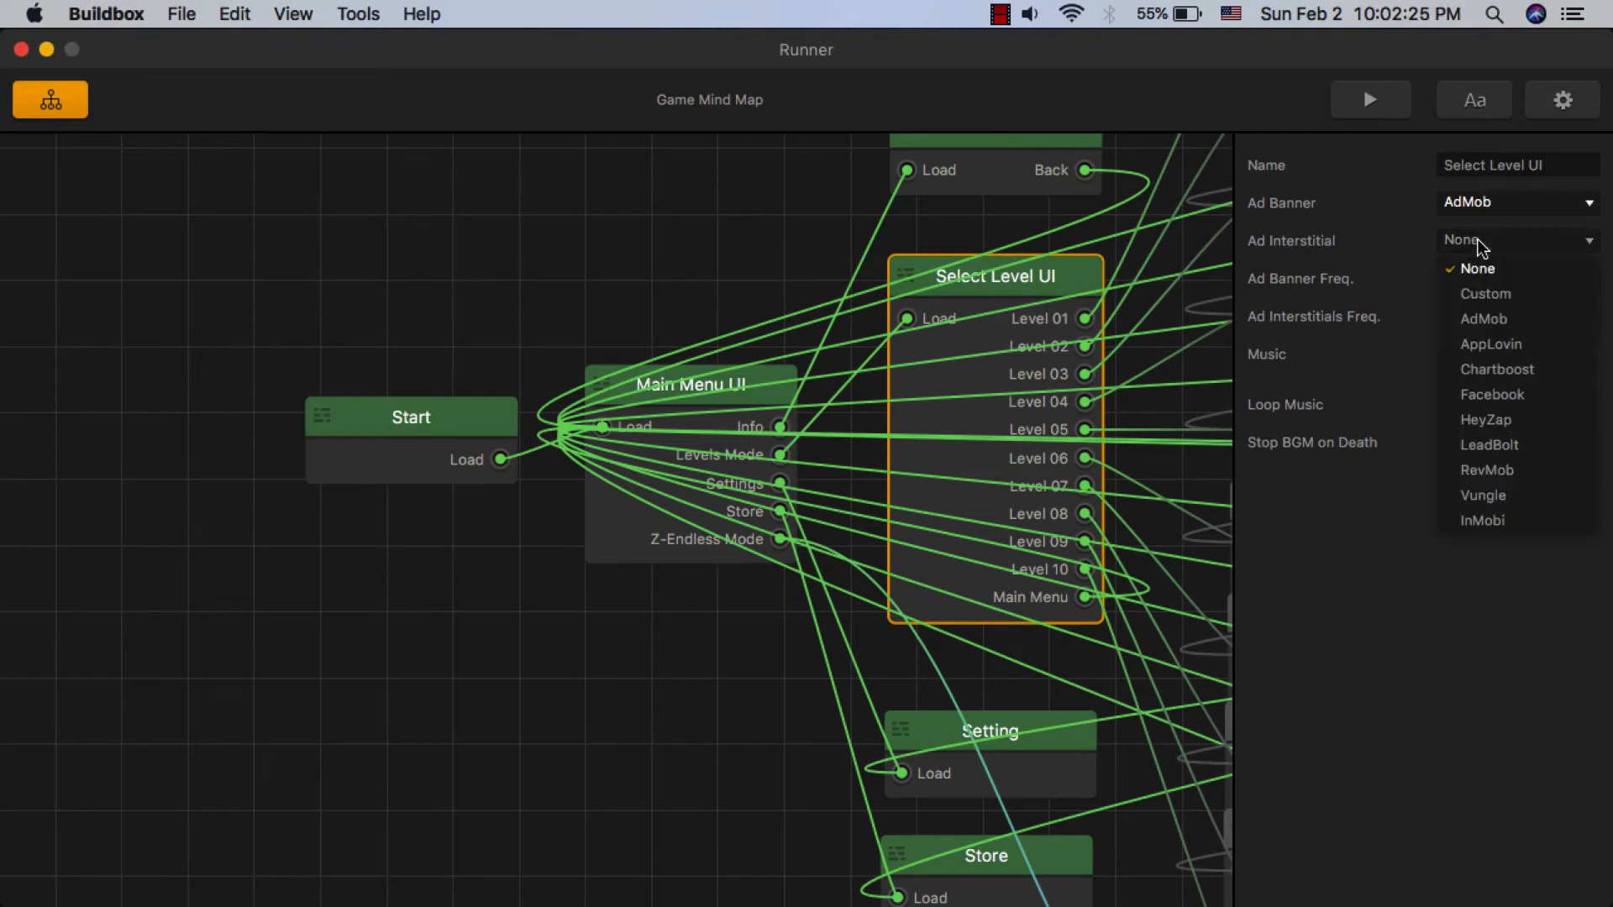
click(1487, 320)
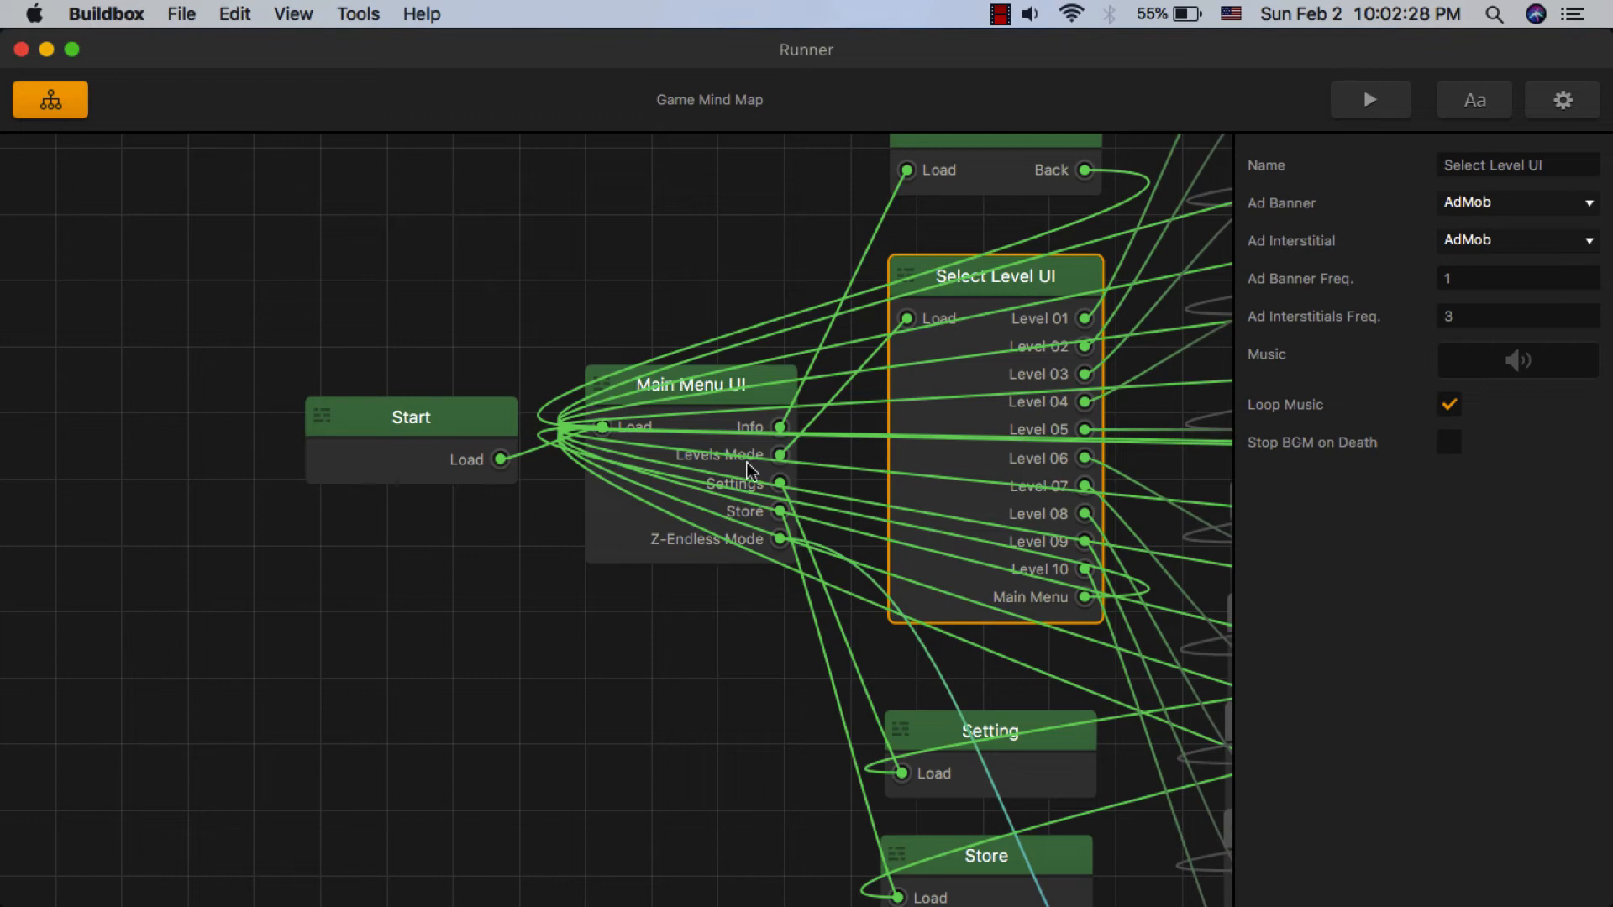
- Review the ad settings of the Main Menu UI and Select Level UI nodes
click(764, 395)
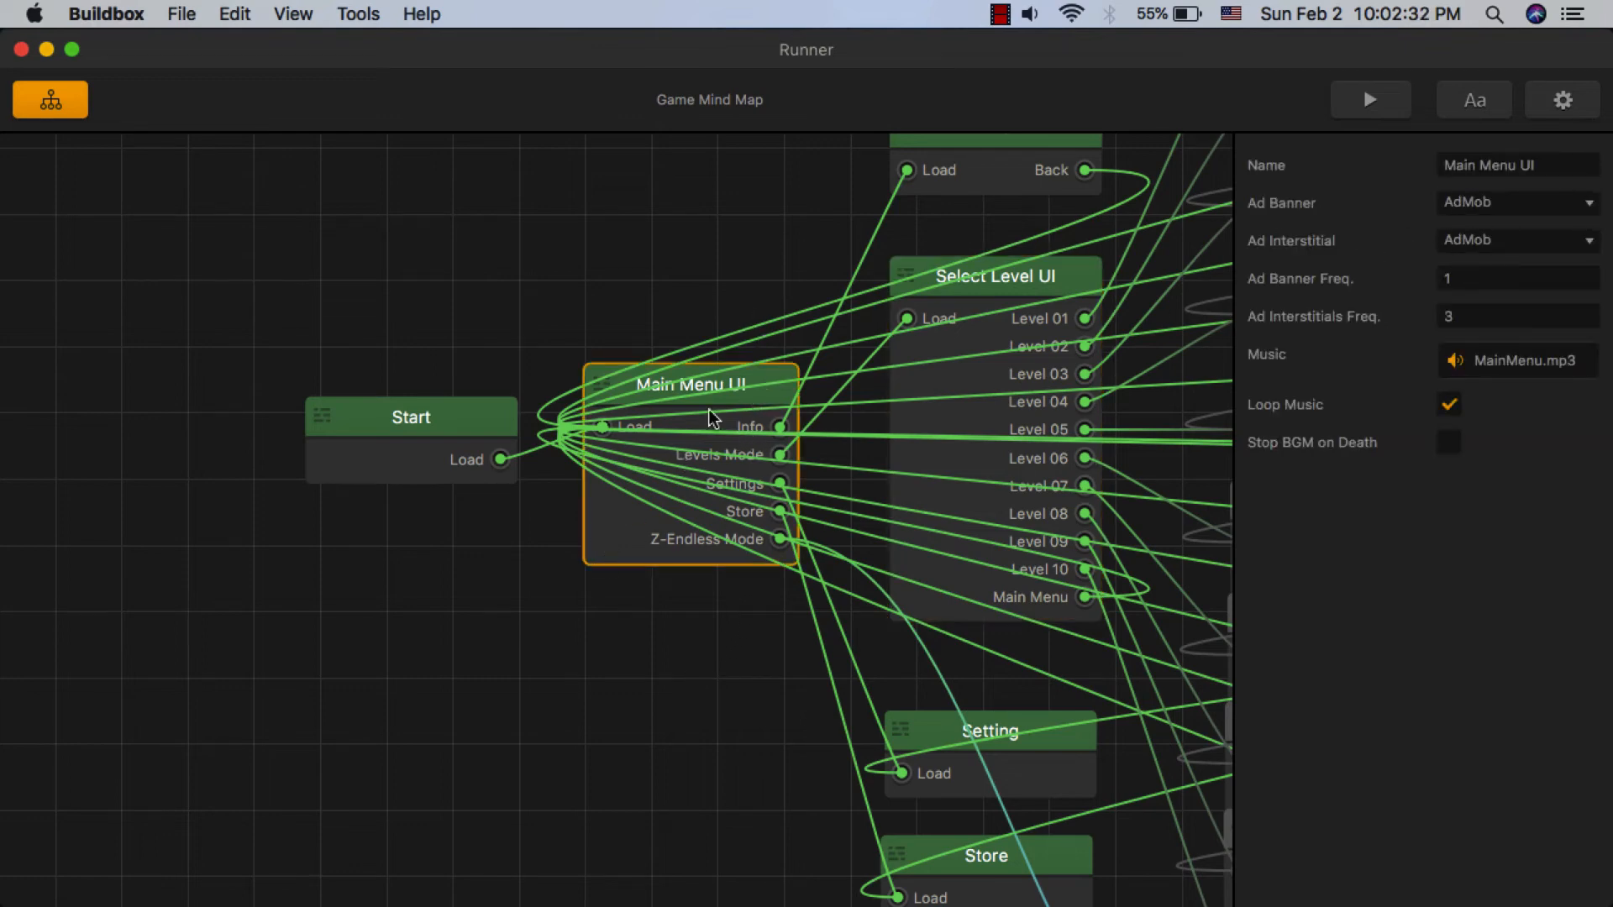
click(1000, 282)
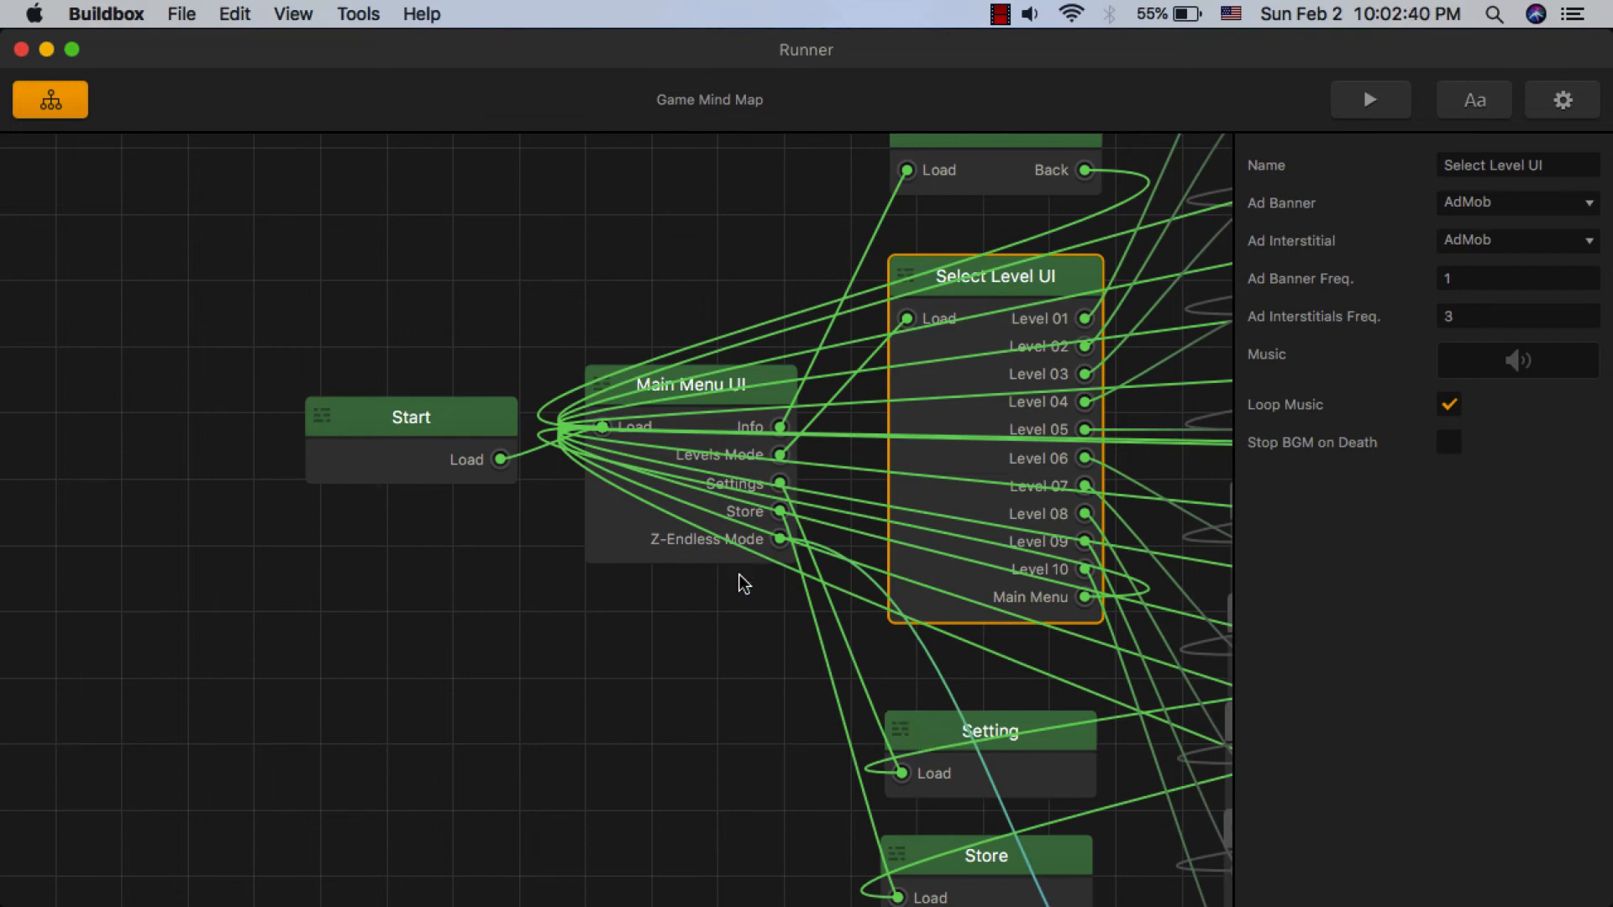
click(695, 648)
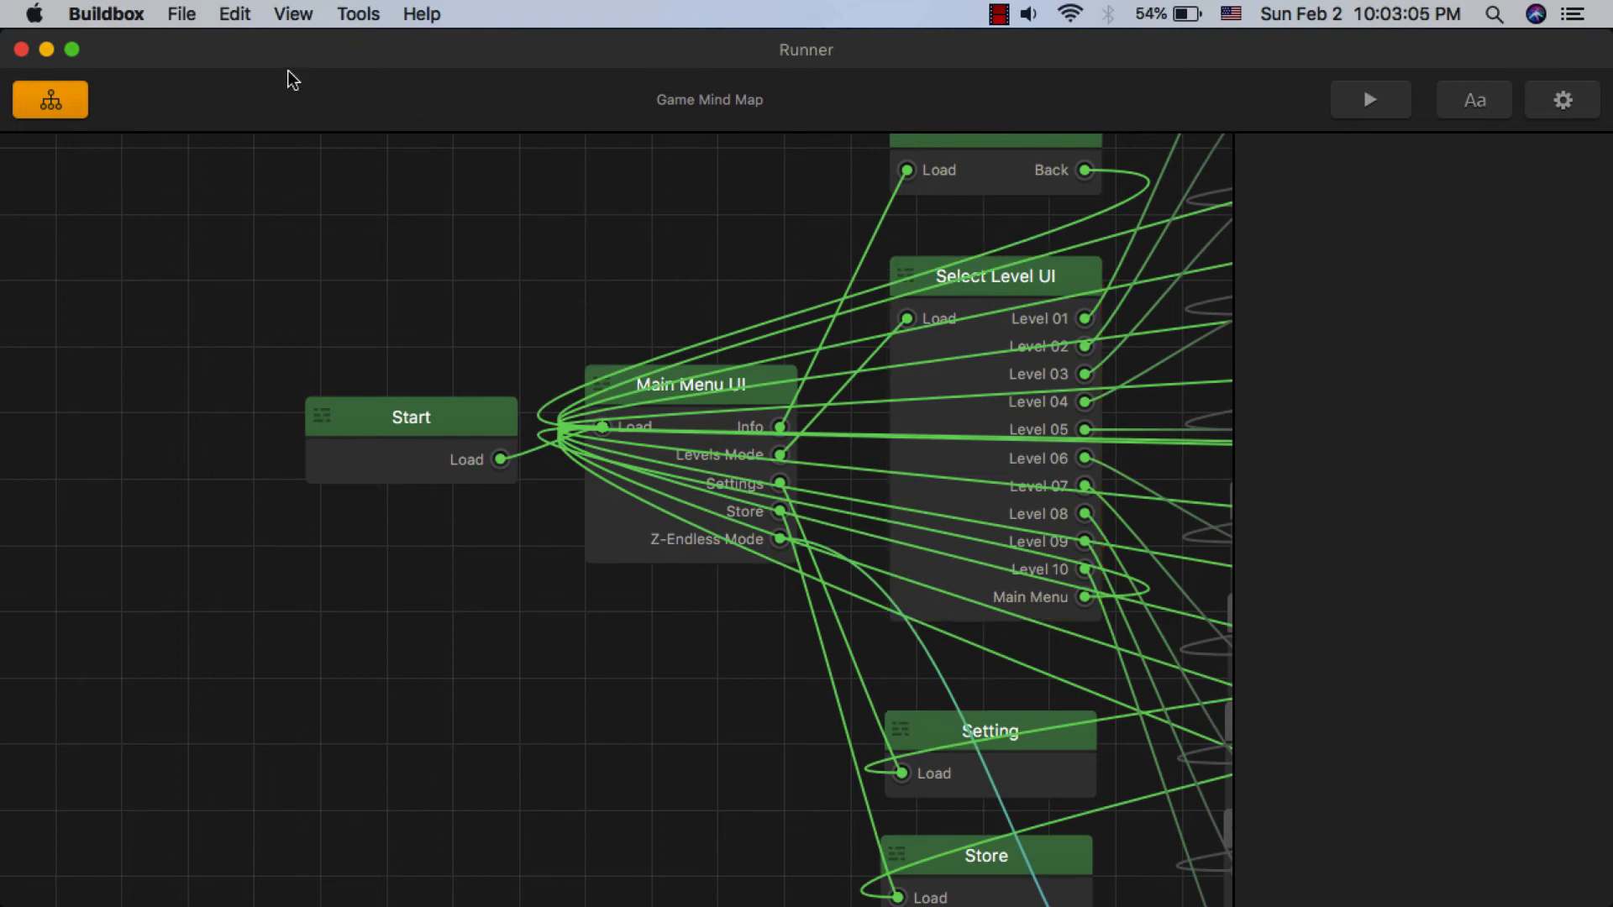
- Open the project's export options
click(181, 13)
mouse_move(389, 181)
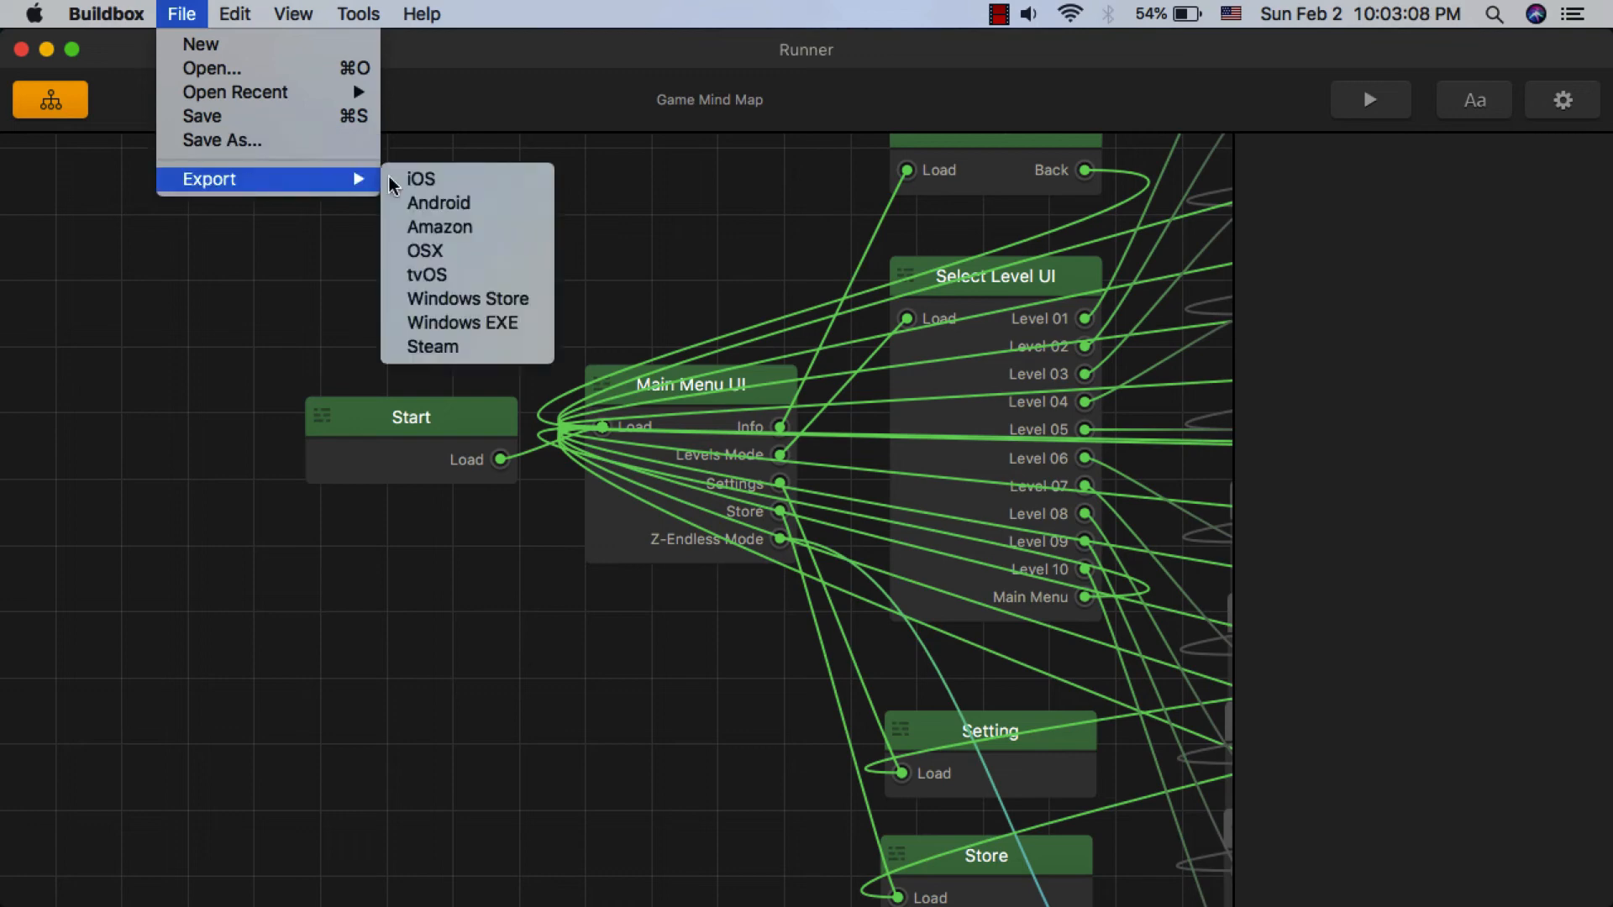